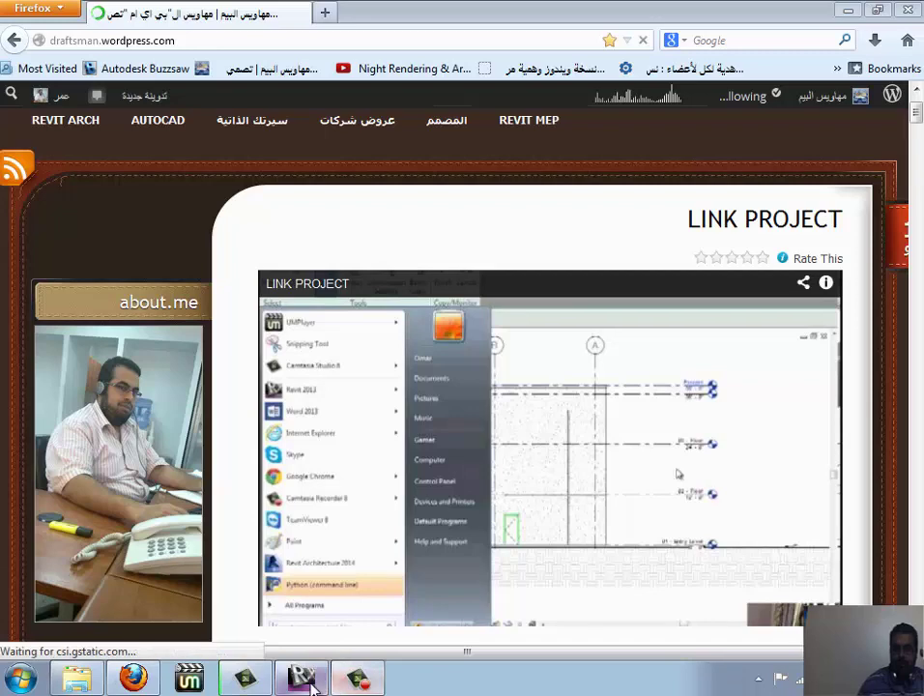
- Restore the Revit window over Firefox, showing rme_advanced_sample_project's 3D view WSHP 2-3 with its ductwork
left_click(337, 687)
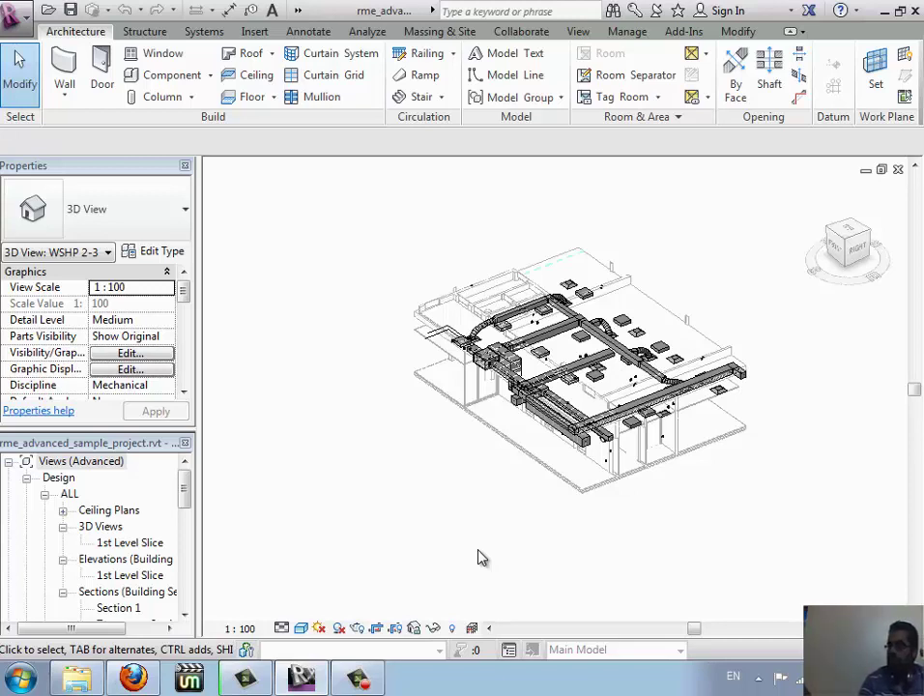
- Start enabling worksharing from Collaborate > Worksets, proposing Shared Levels and Grids and Workset1
left_click(543, 35)
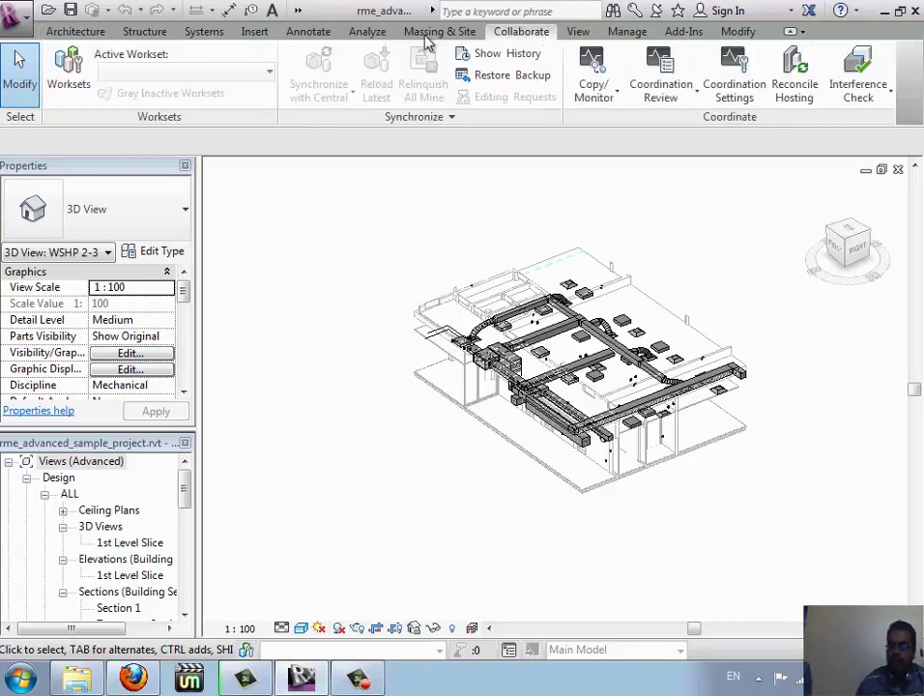
left_click(69, 93)
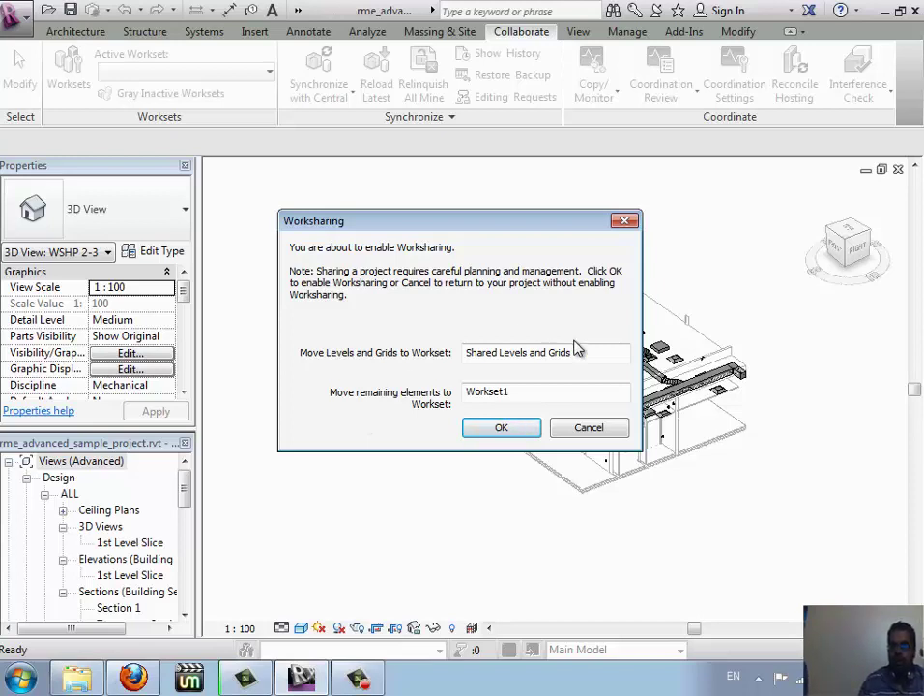
left_click(625, 220)
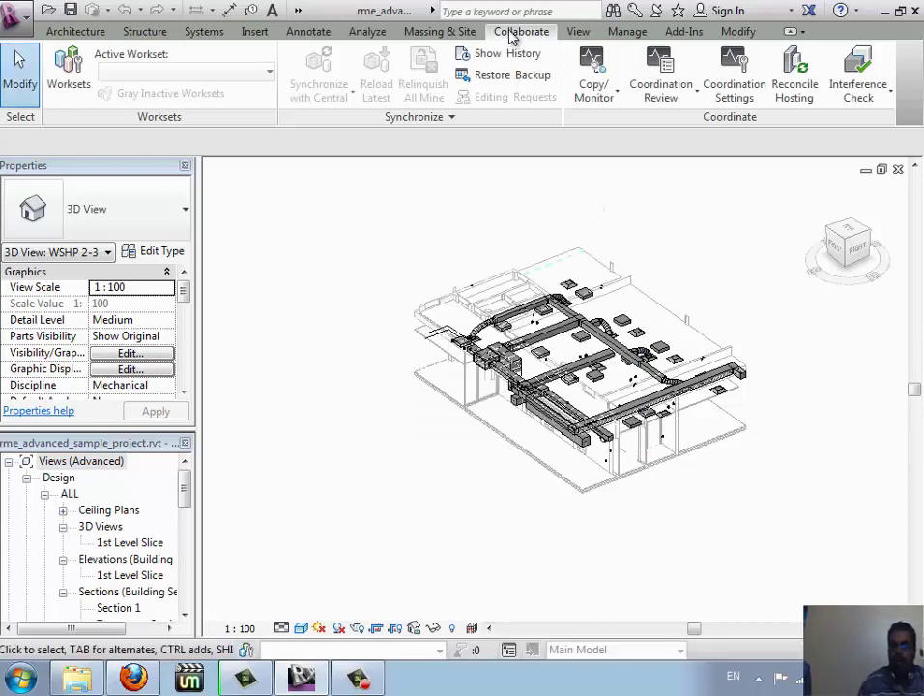
left_click(70, 87)
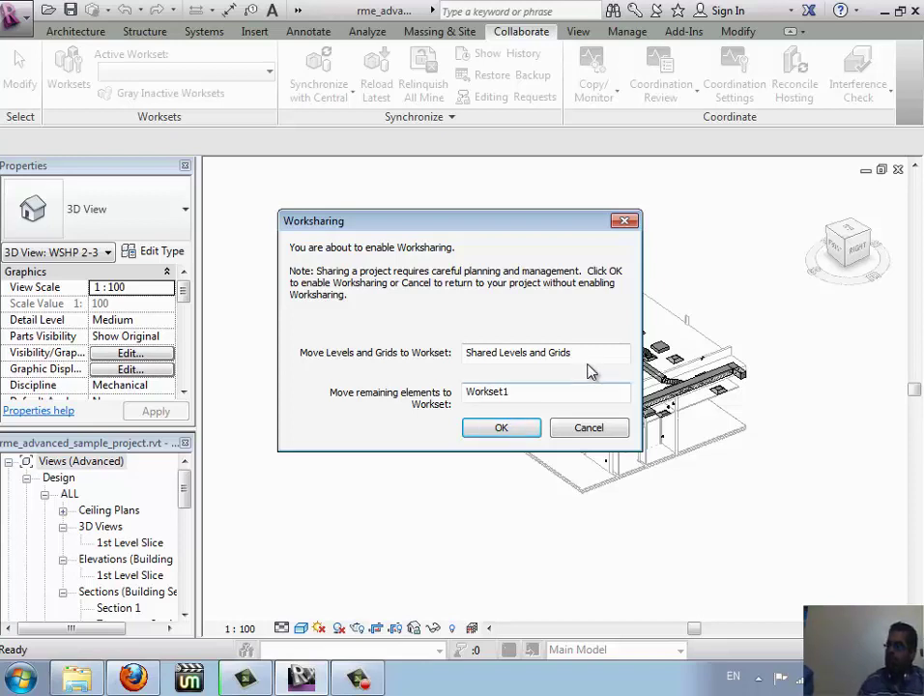
- Enable worksharing with the default worksets and keep Workset1 as the active workset
left_click(508, 427)
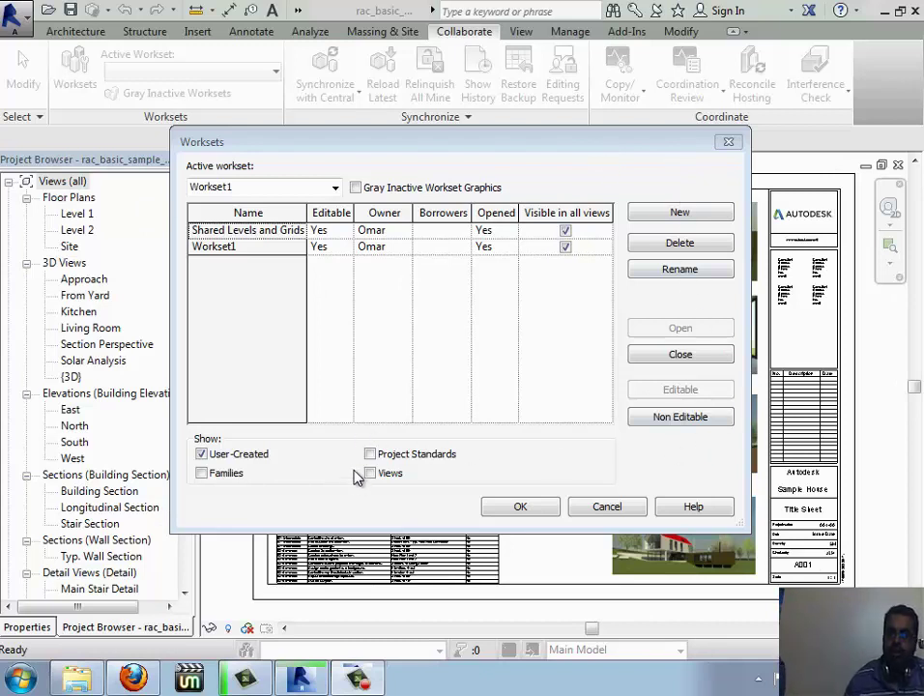
left_click(252, 232)
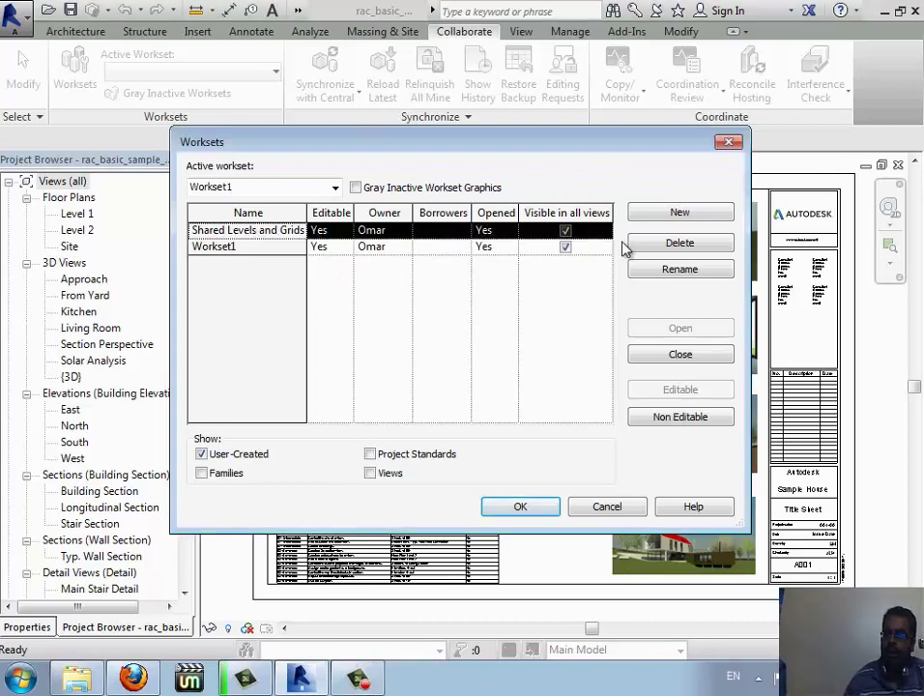
left_click(227, 247)
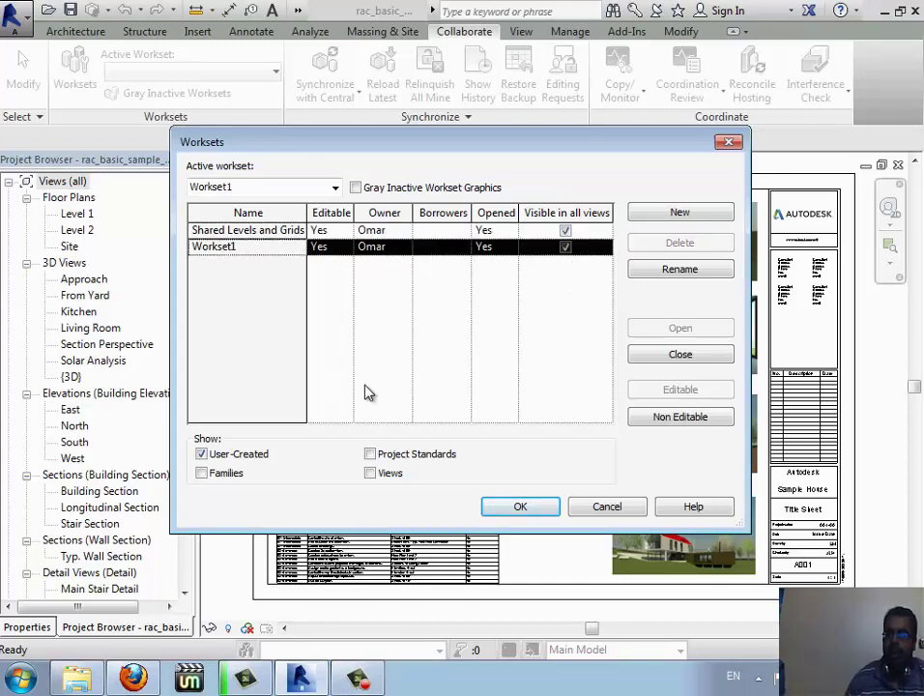
left_click(518, 512)
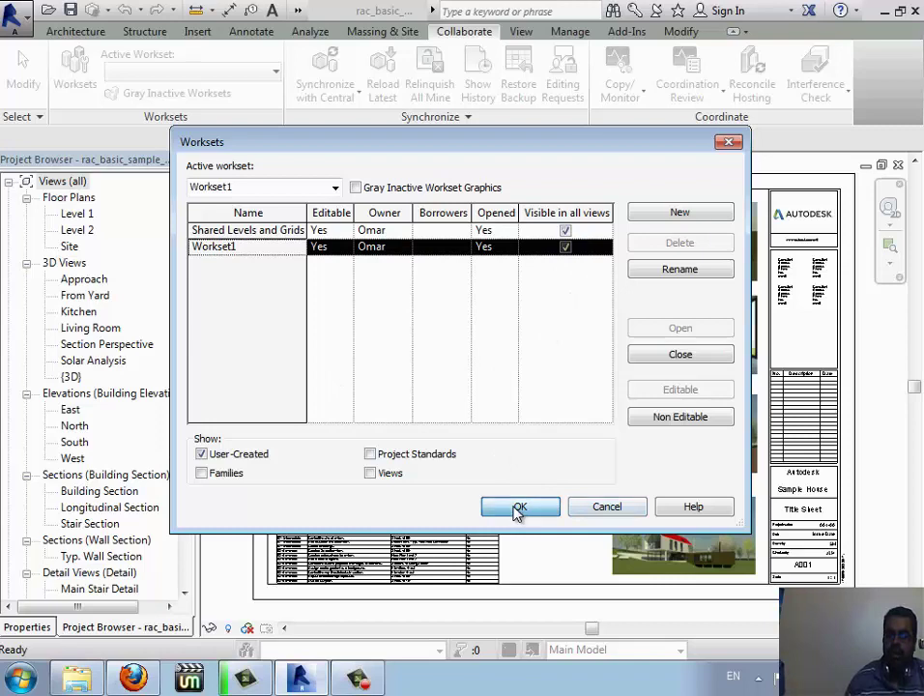
- Open the Level 1 floor plan from the Project Browser
left_click(29, 627)
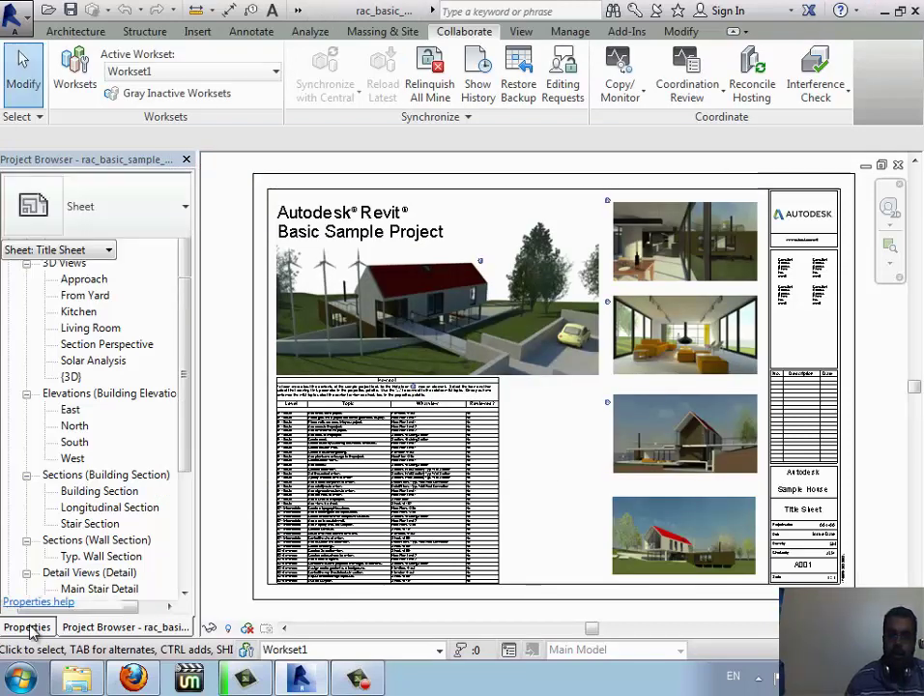
left_click(100, 628)
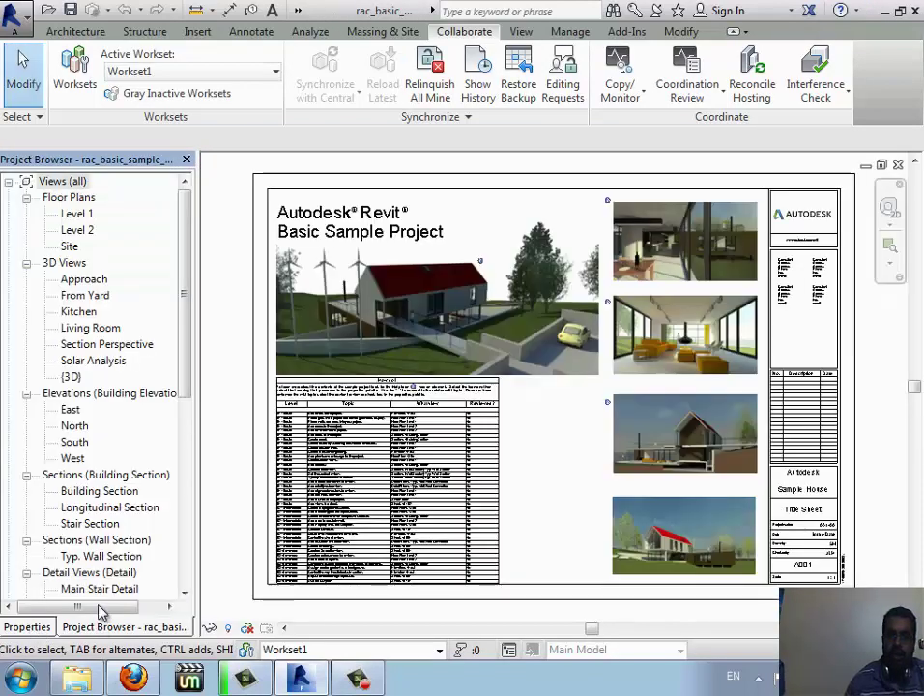
left_click(78, 213)
double_click(78, 214)
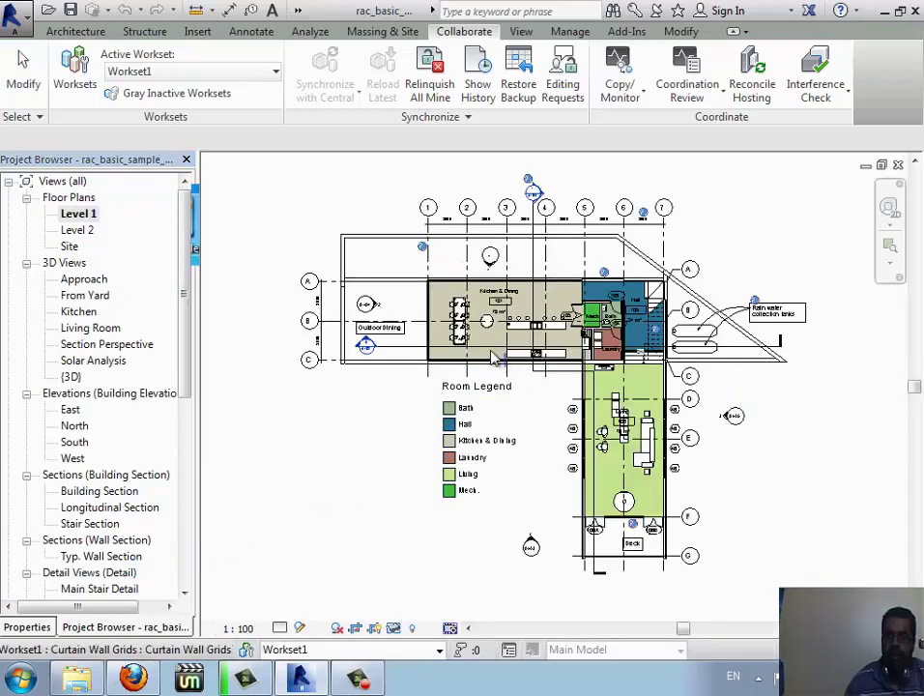
- Check the worksets of the kitchen section line and grid 1, which is on Shared Levels and Grids
scroll(416, 341, "up", 5)
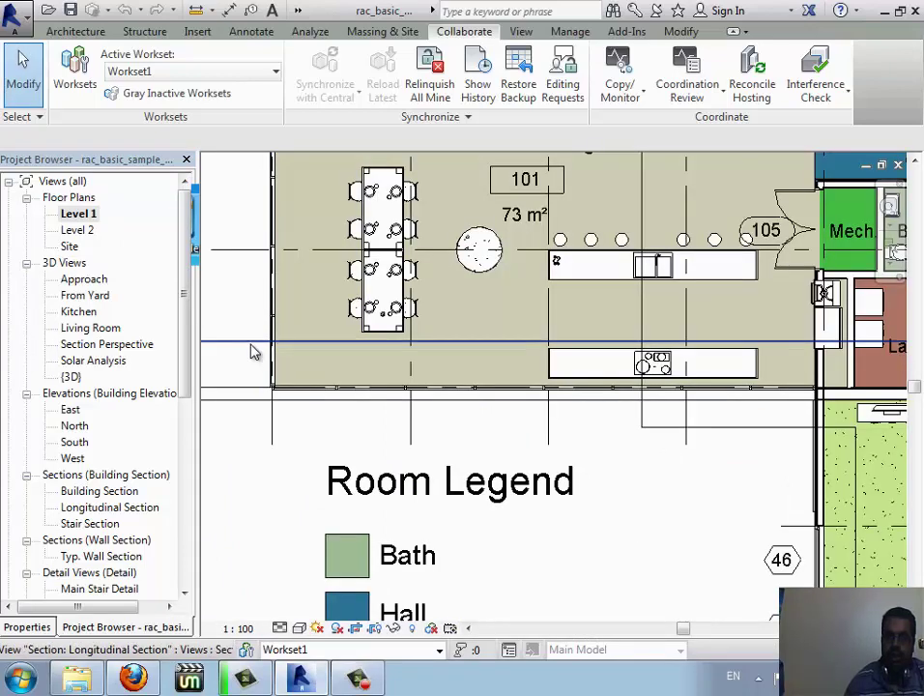
left_click(42, 626)
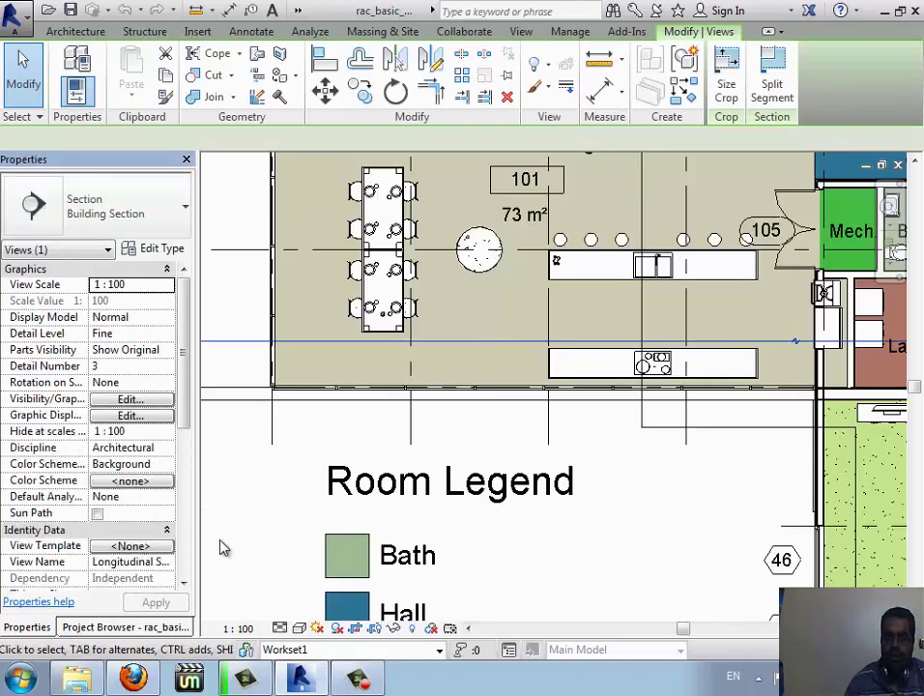
scroll(189, 502, "down", 5)
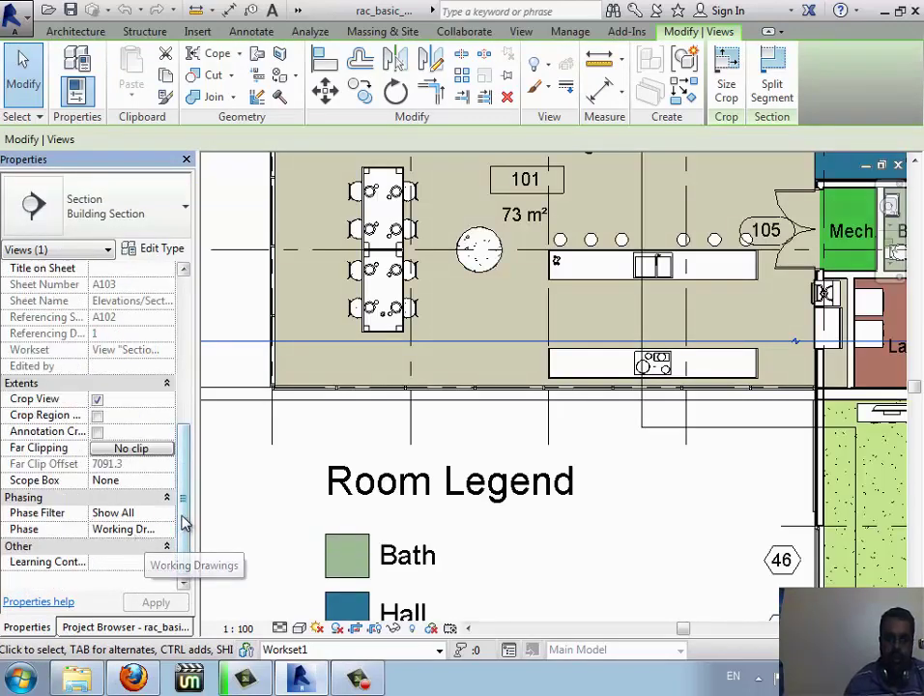
scroll(186, 444, "up", 5)
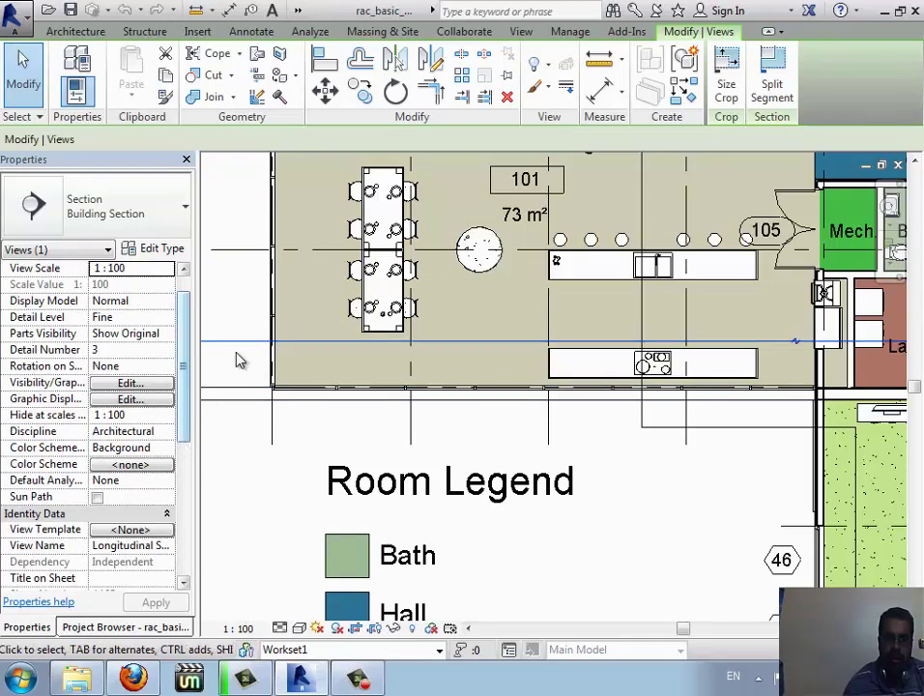
key("Escape")
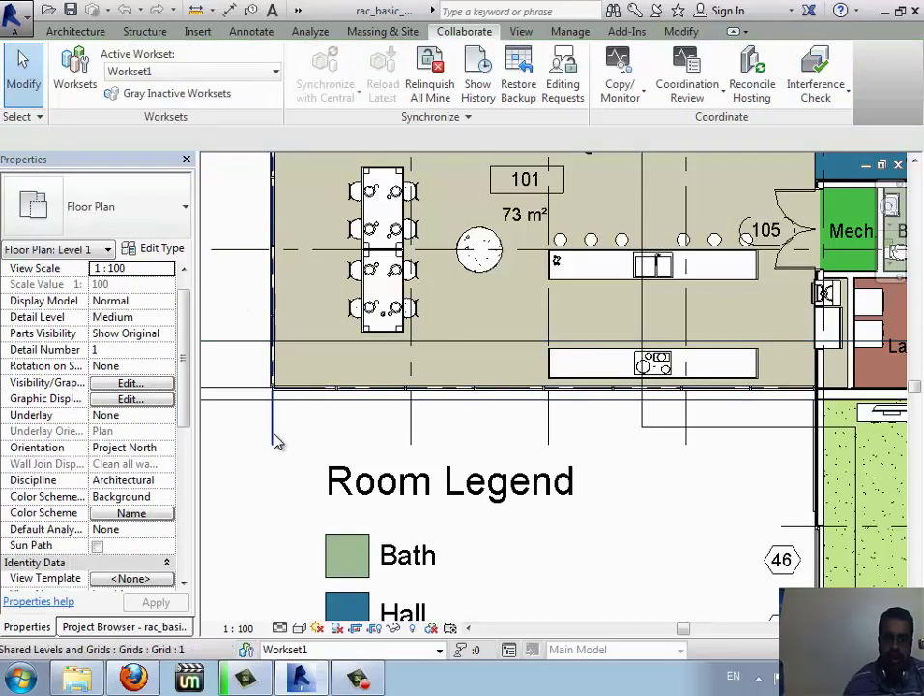
left_click(272, 435)
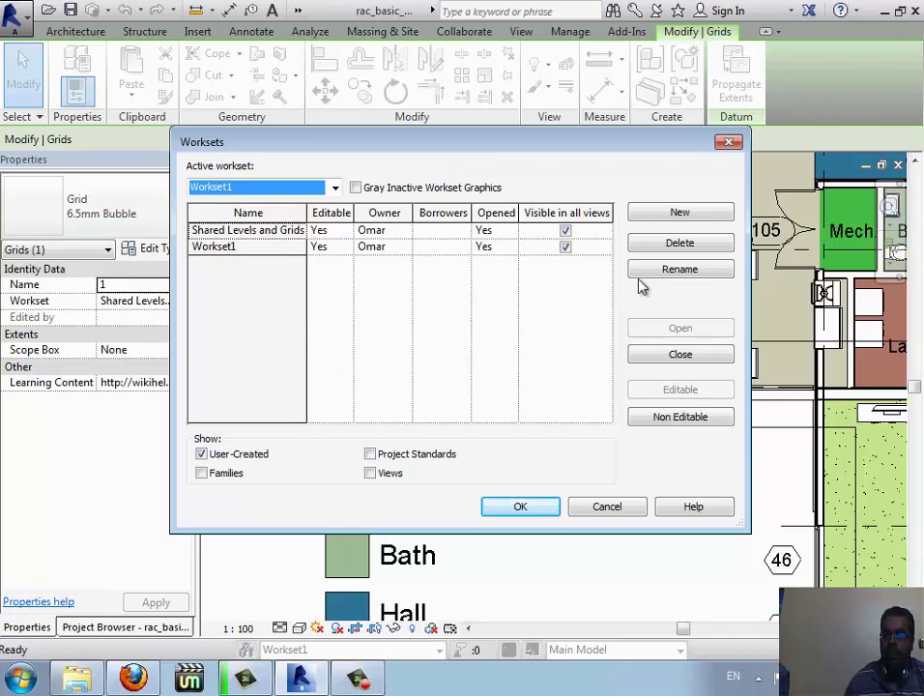
- Create worksets low current, hvac and lighting, then close Worksets and clear the grid selection
left_click(686, 213)
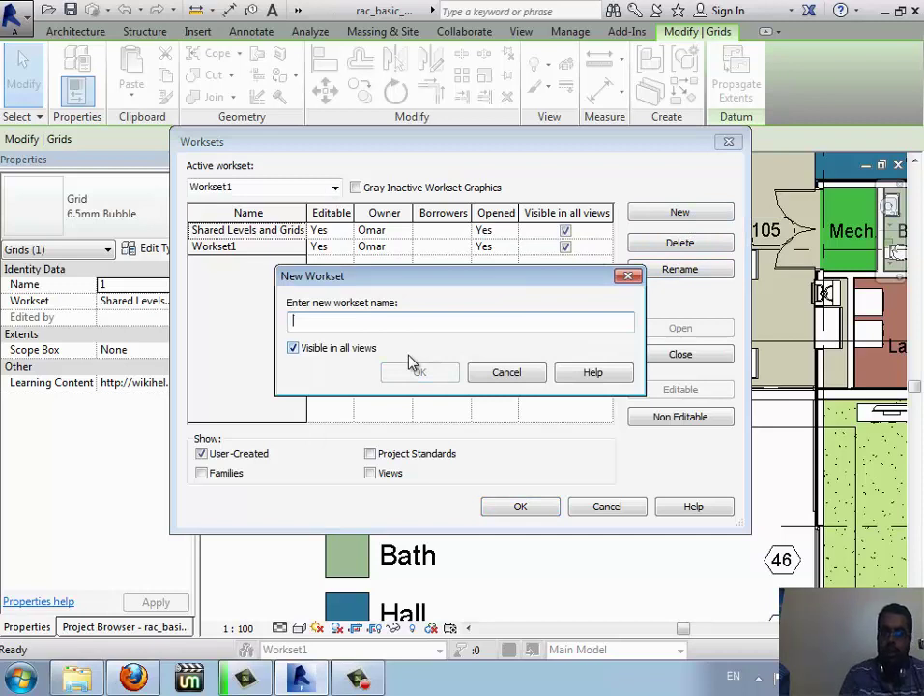
type("low cu")
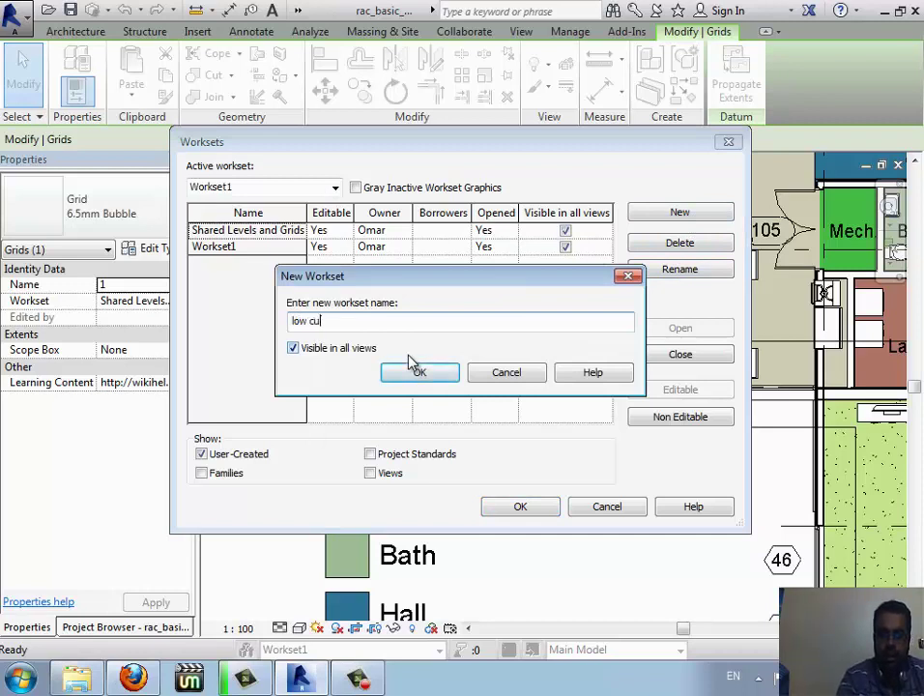
type("rrent")
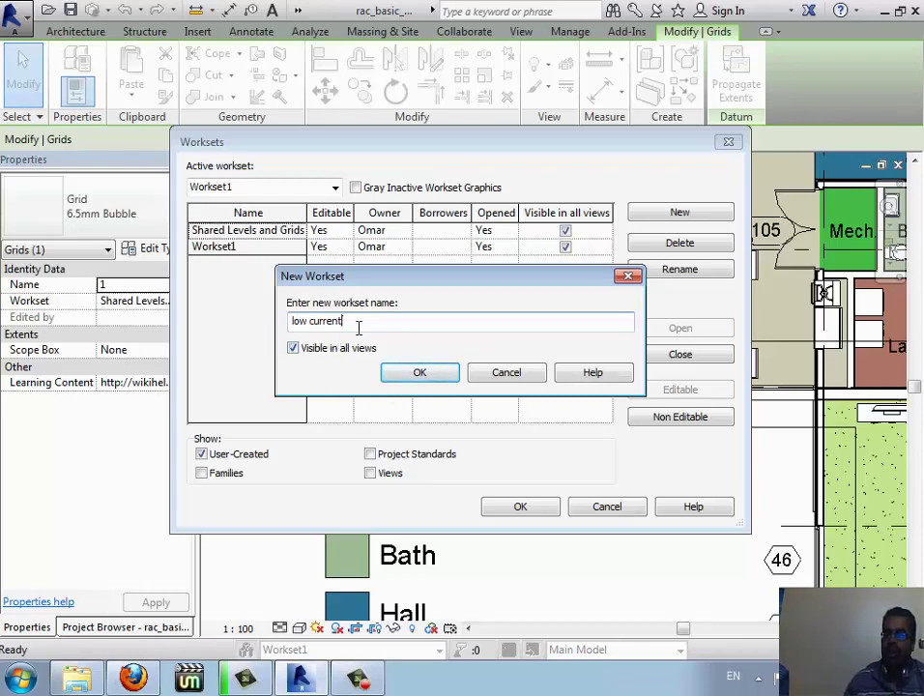
left_click(418, 371)
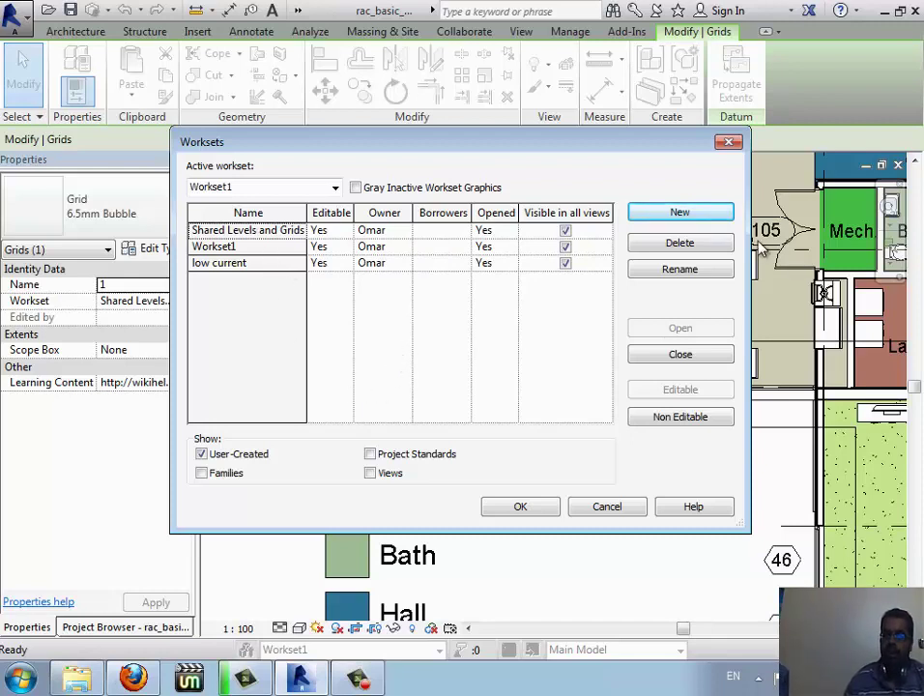
left_click(703, 220)
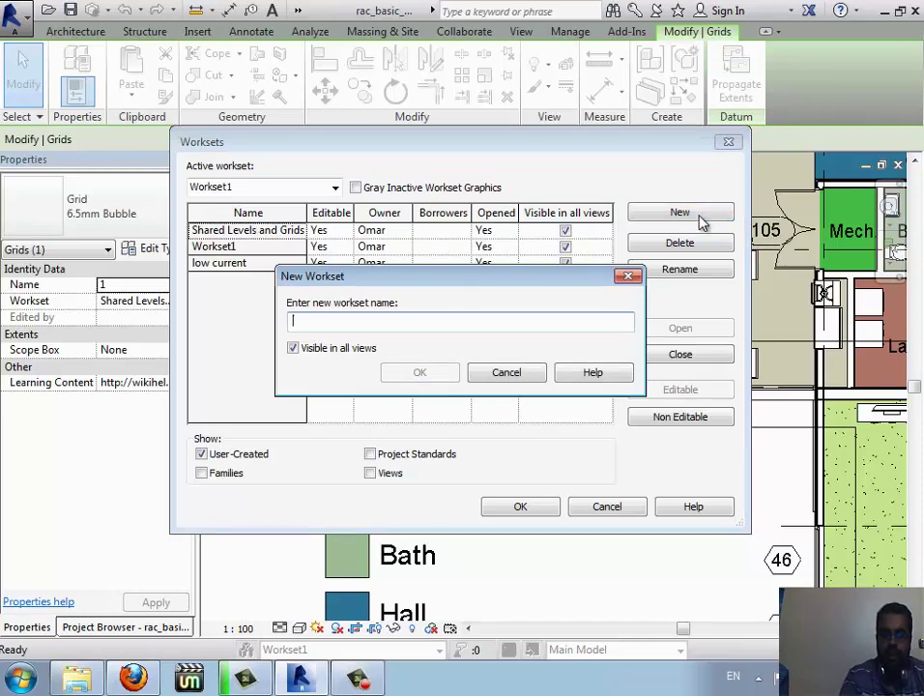
type("hvac")
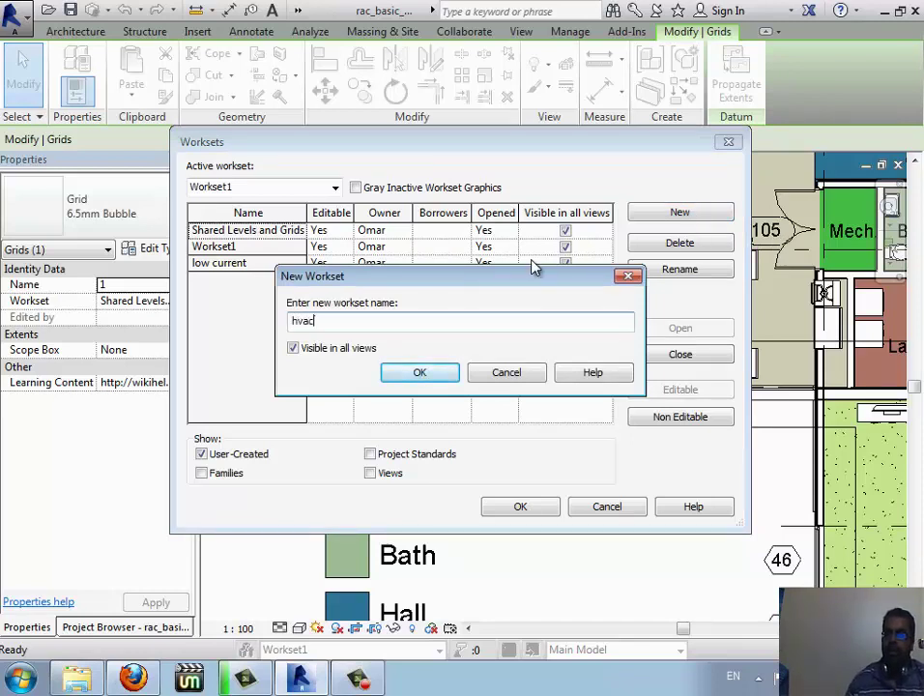
left_click(426, 375)
left_click(707, 221)
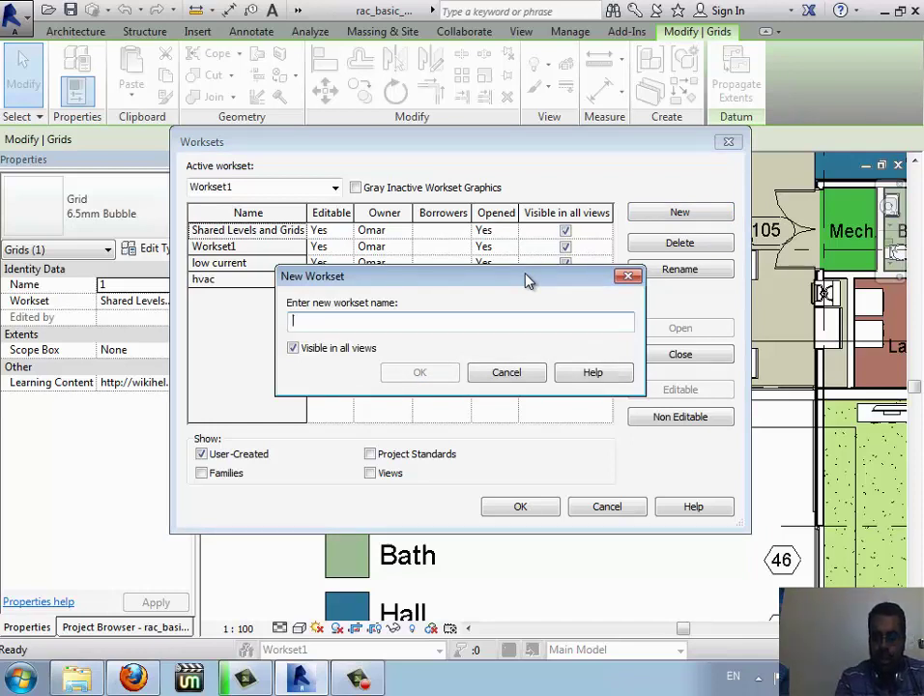
type("lightin")
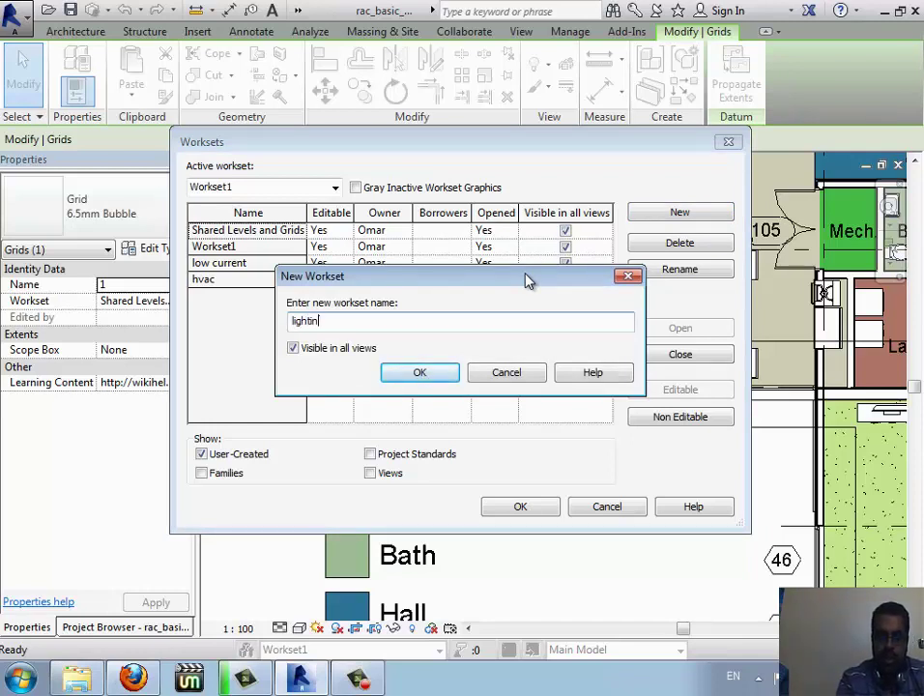
type("g")
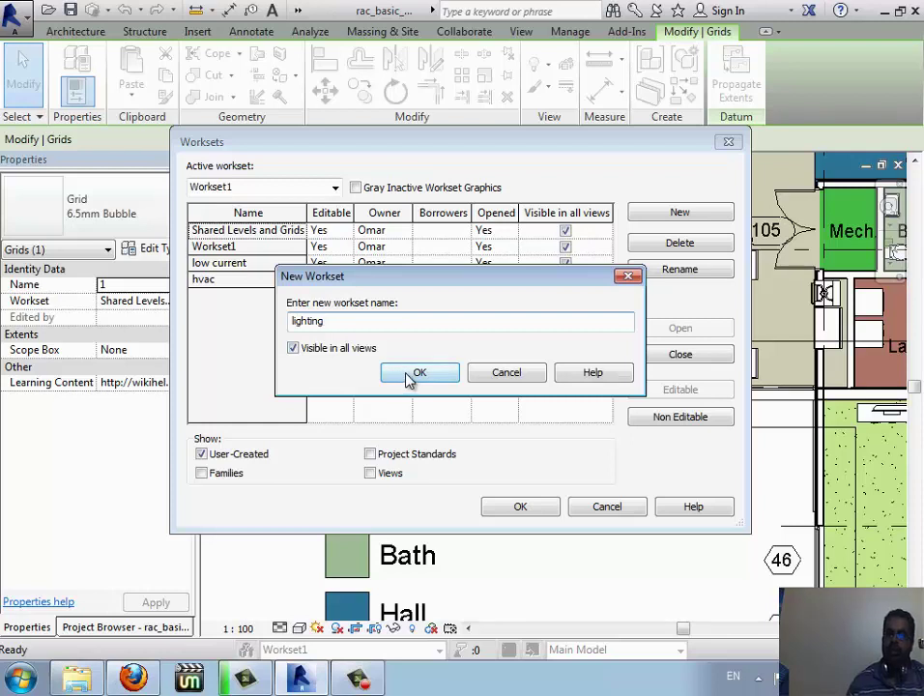
left_click(412, 376)
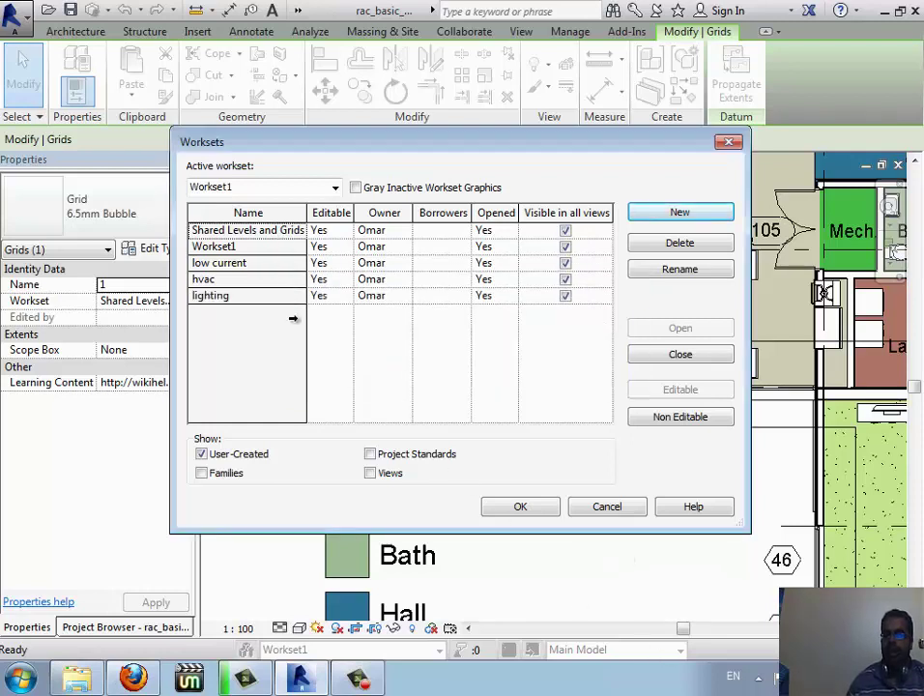
left_click(547, 505)
left_click(314, 300)
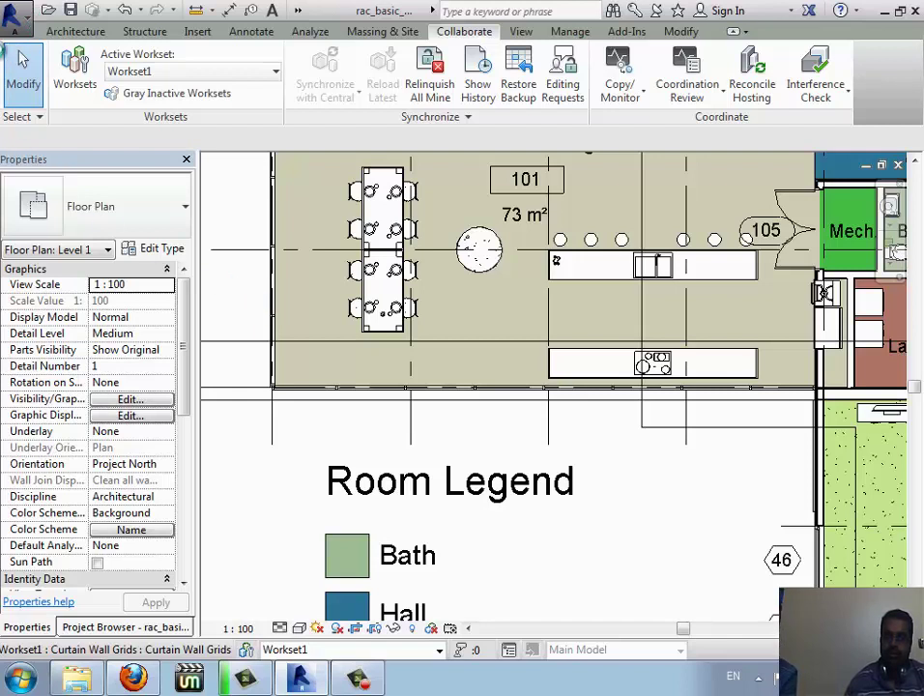
- Start saving the project under a new name, confirming the save options keep it a central model
left_click(29, 31)
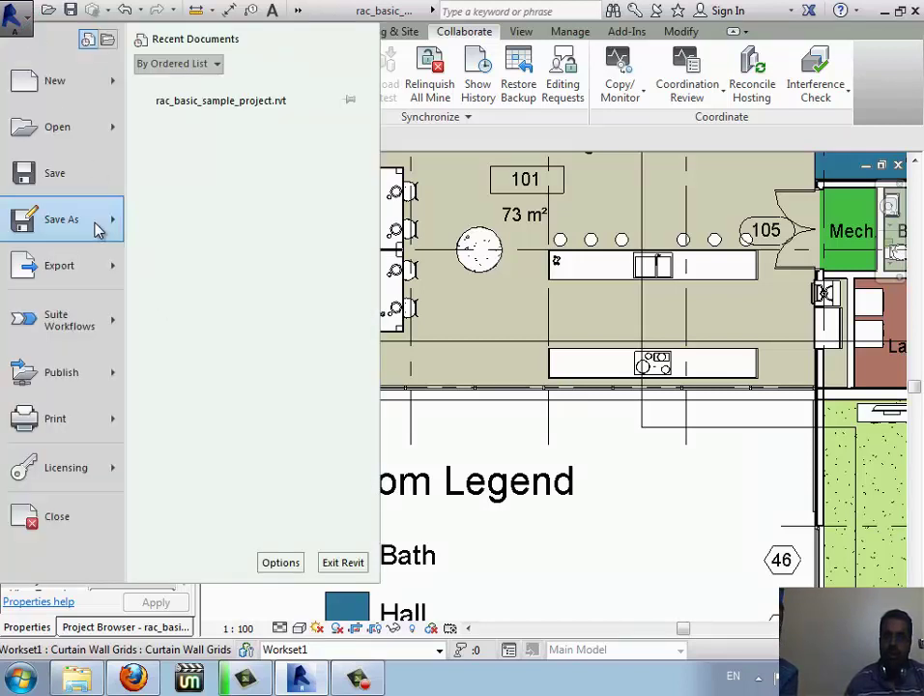
left_click(480, 176)
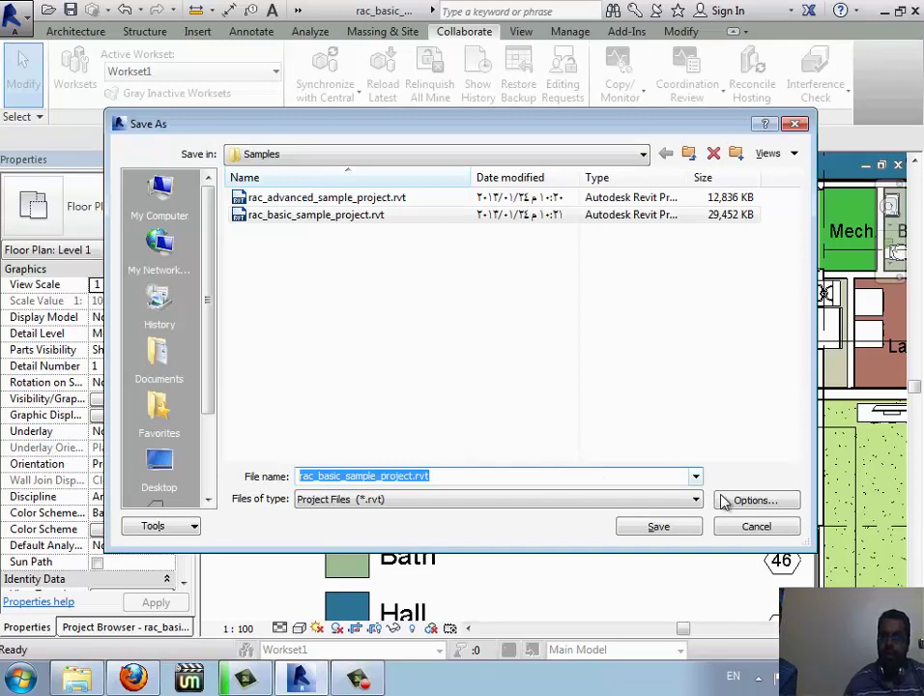
left_click(757, 505)
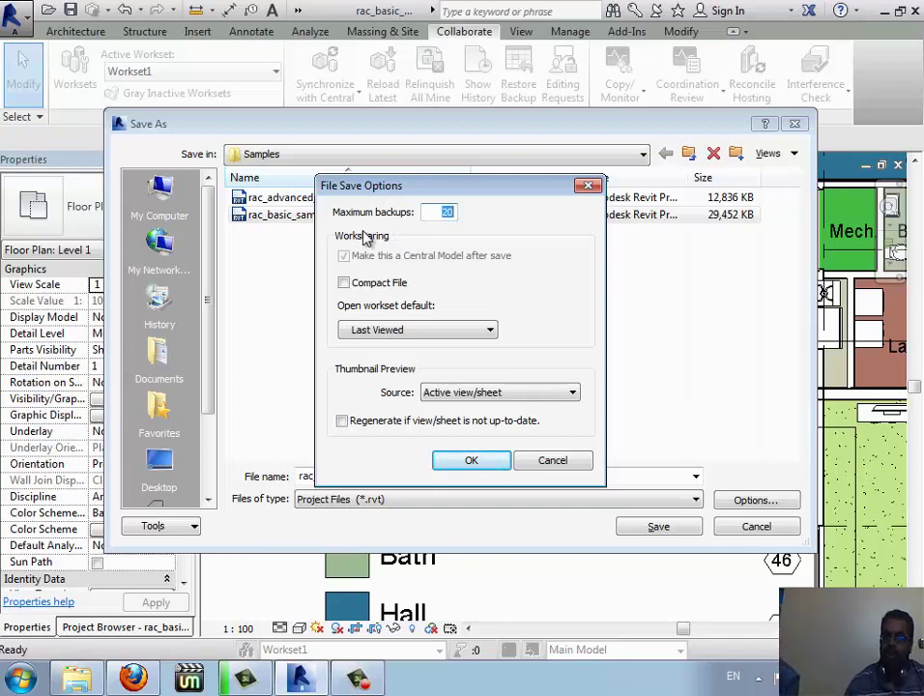
left_click(487, 465)
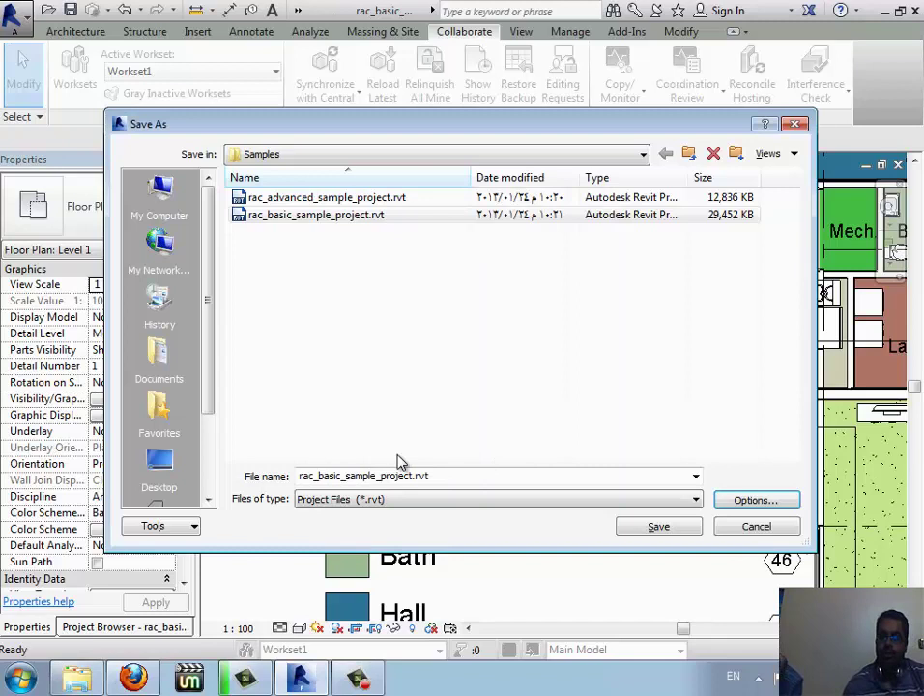
- Save the project to the Desktop as the central file rac_basic_sample_project.rvt
left_click(155, 465)
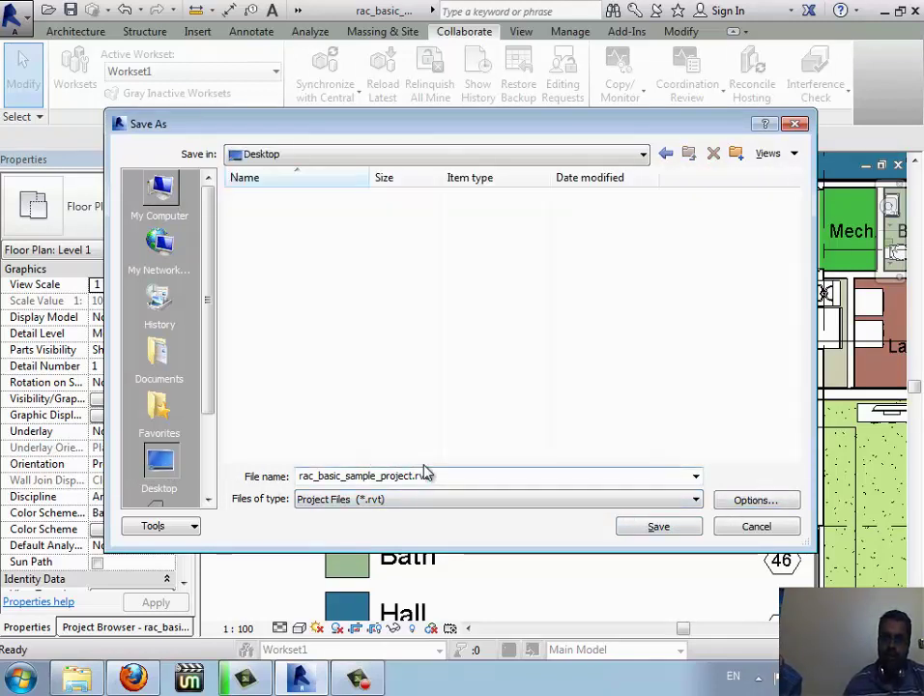
left_click(643, 526)
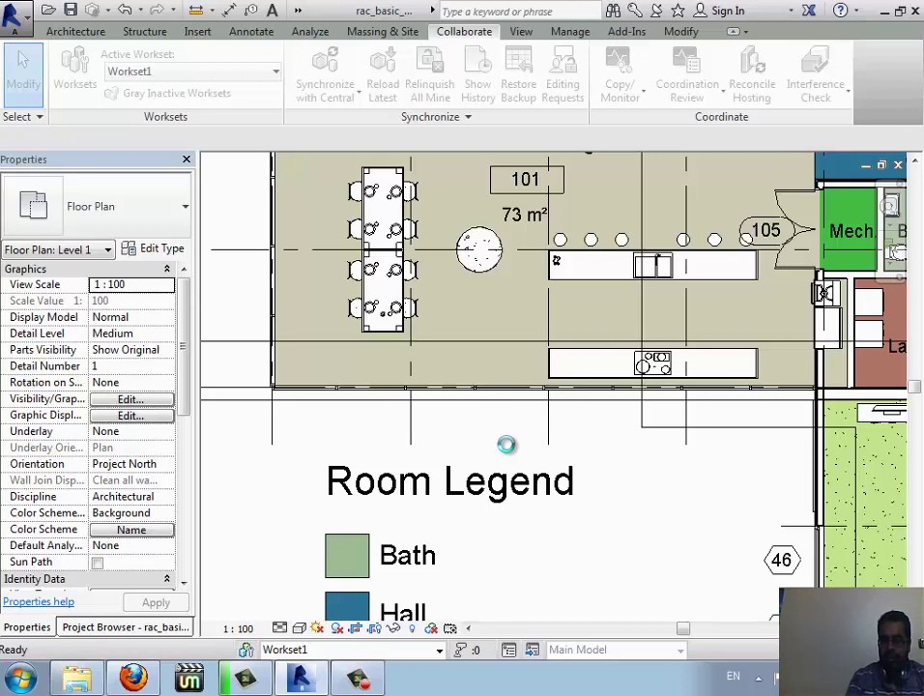
left_click(377, 685)
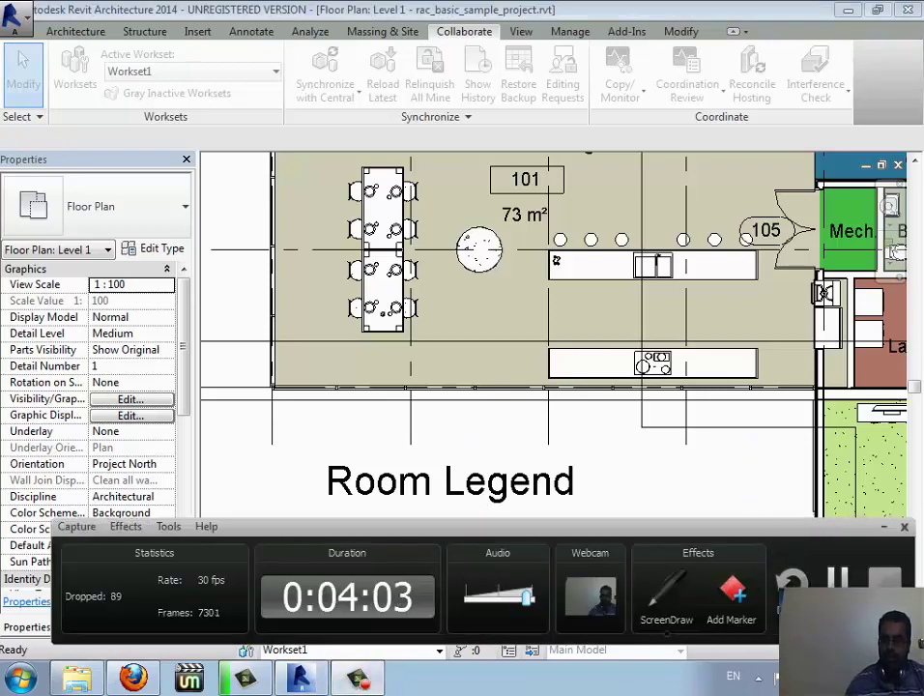
- Close the Level 1 floor plan view and the project to reach the Recent Files page
left_click(635, 404)
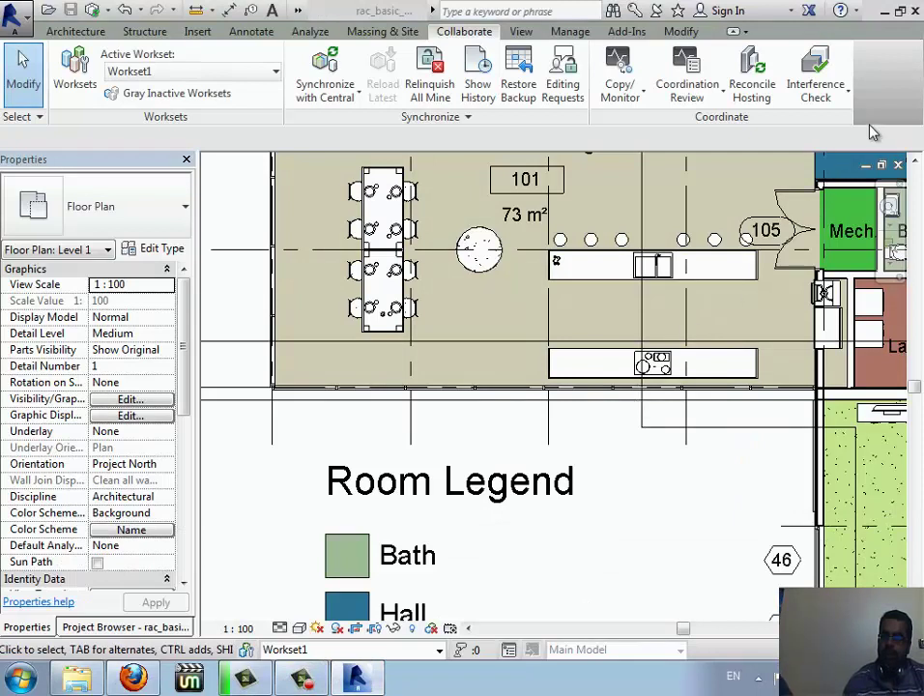
left_click(898, 166)
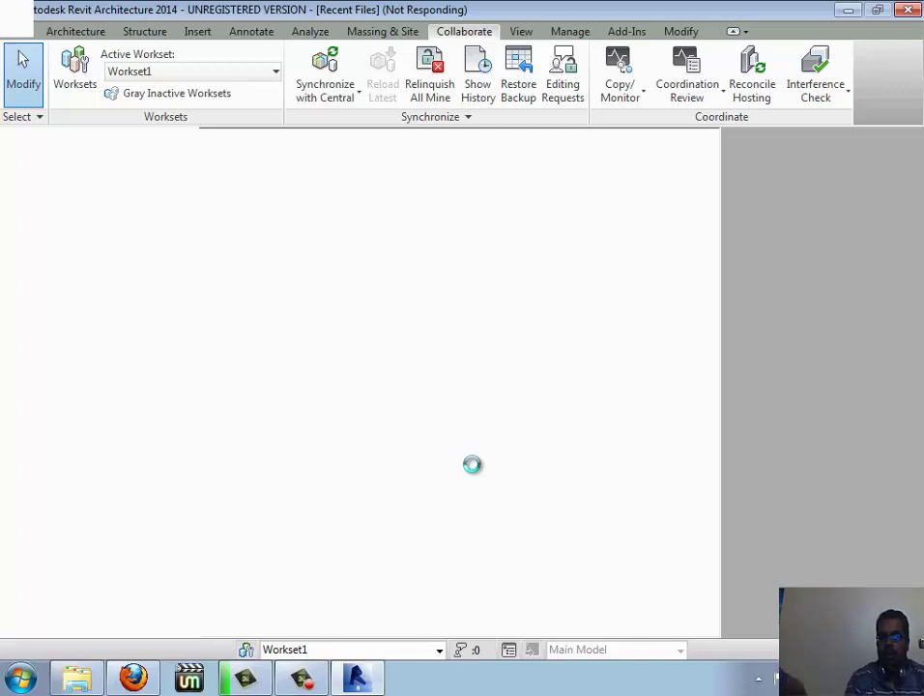
left_click(302, 679)
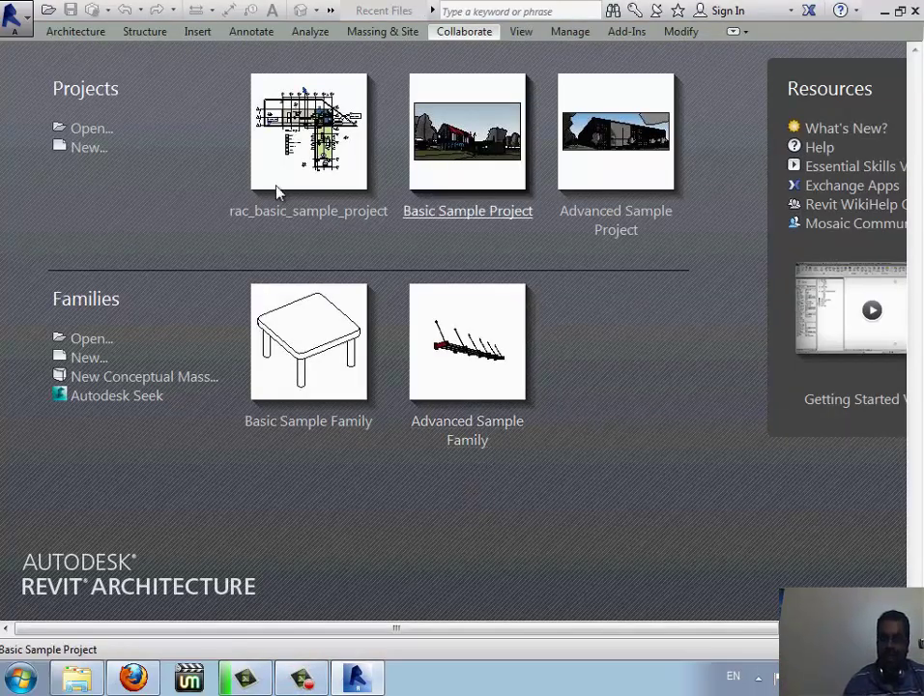
- Select rac_basic_sample_project.rvt on the Desktop for opening, keeping Create New Local checked
left_click(183, 145)
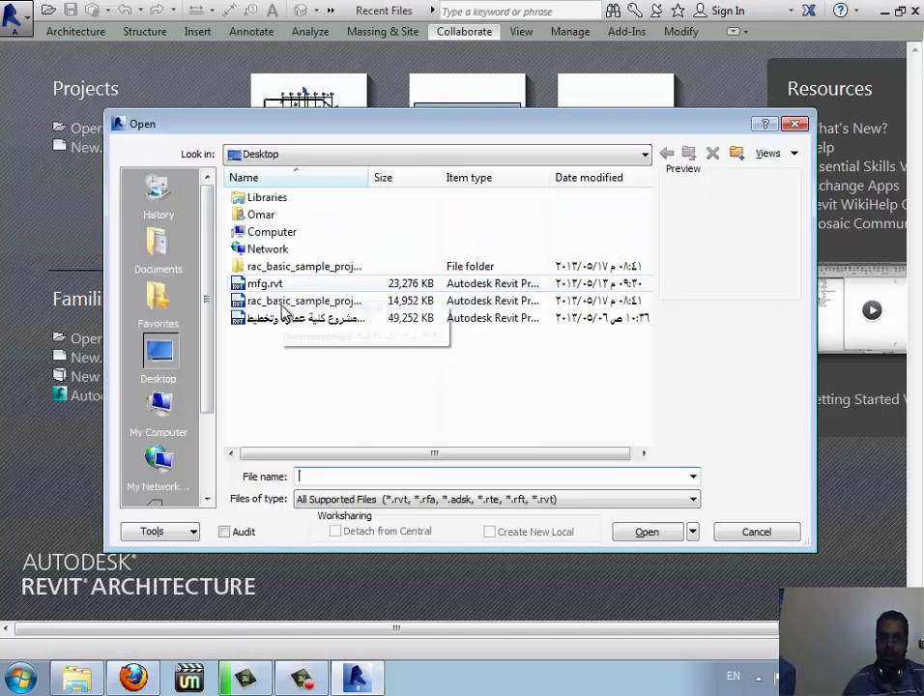
left_click(291, 301)
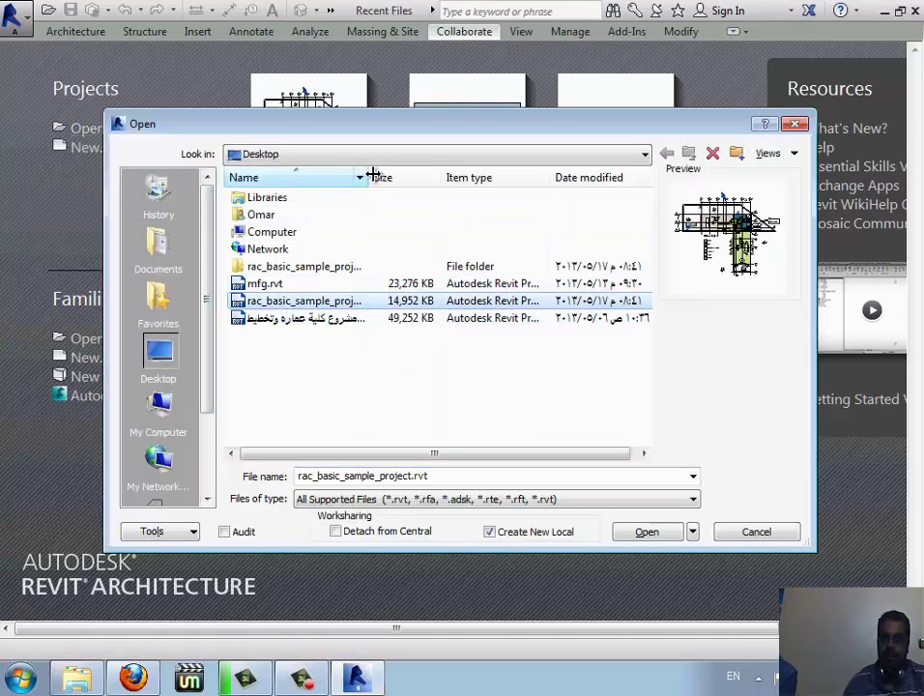
left_click_drag(370, 176, 456, 178)
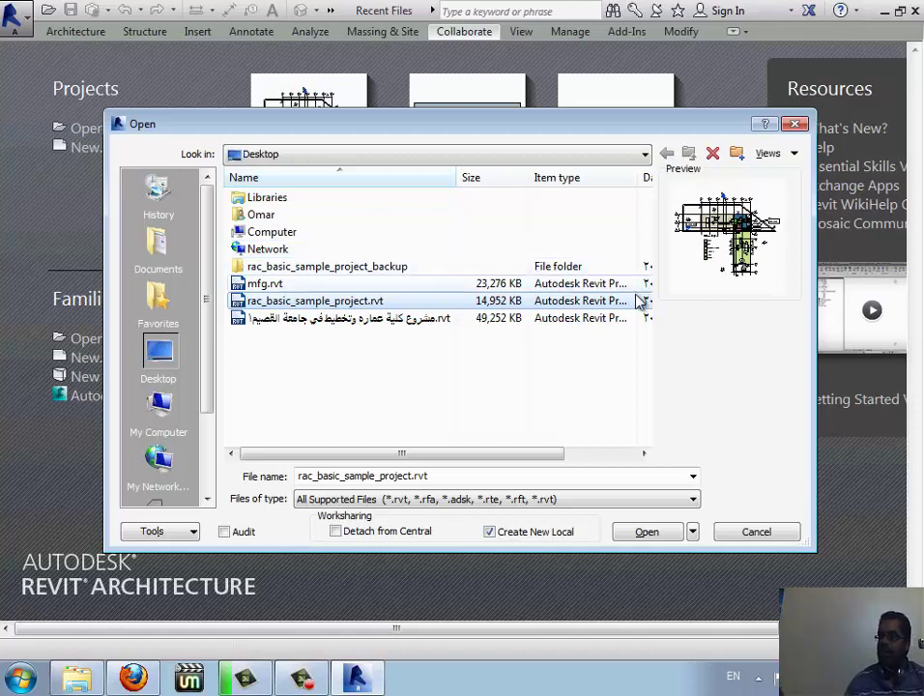
- Open the new local copy of the project and its Level 1 floor plan
left_click(654, 540)
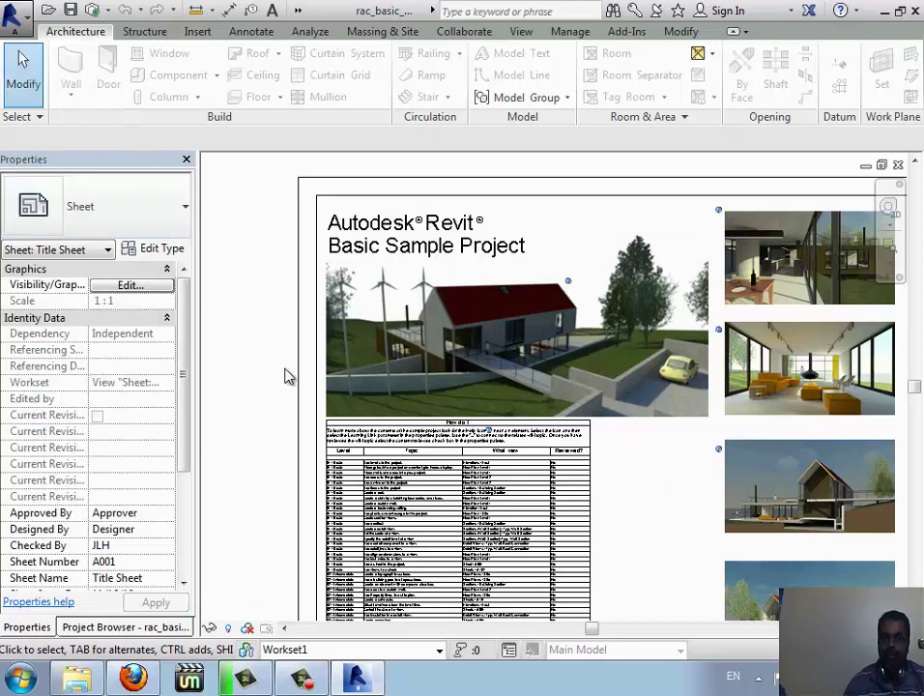
left_click(138, 630)
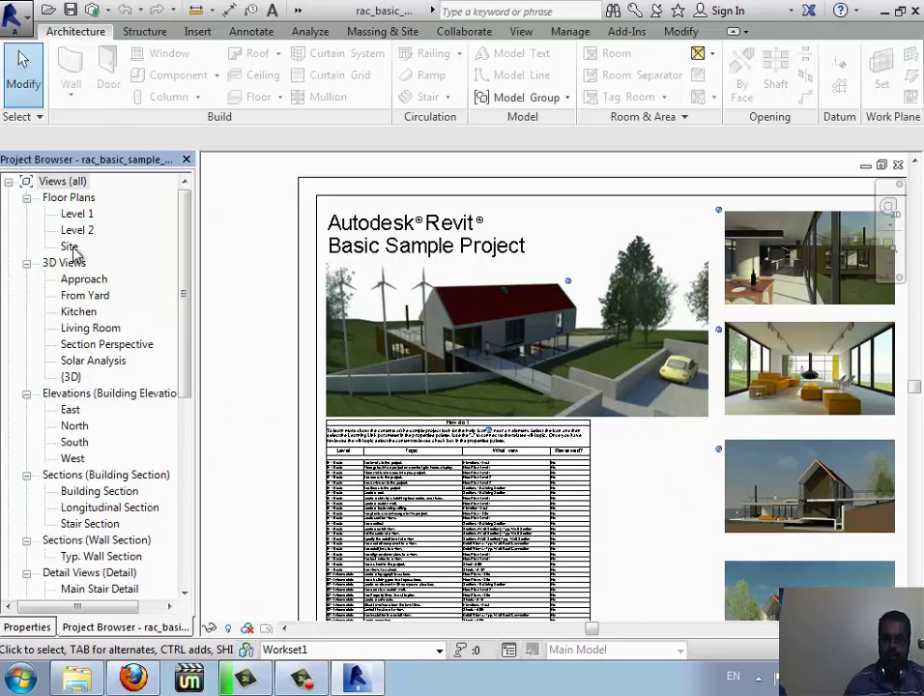
left_click(91, 215)
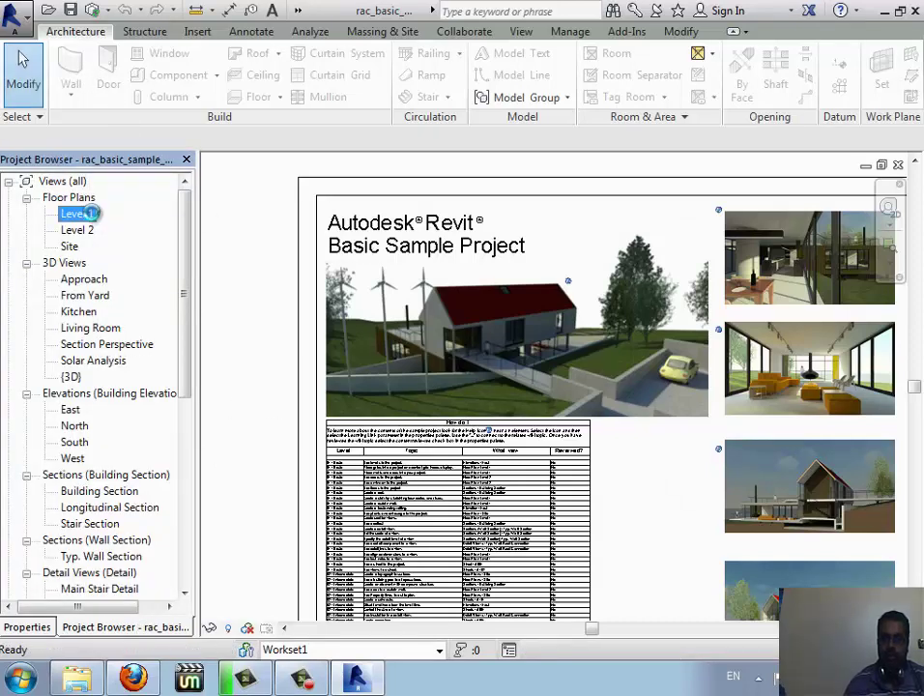
double_click(95, 213)
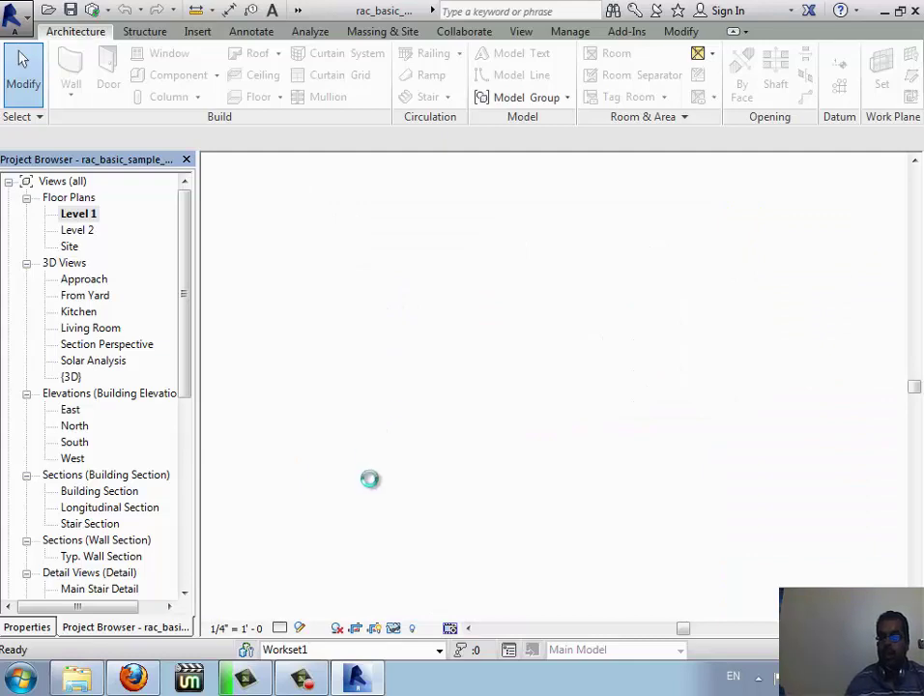
- Make lighting the active workset and draw a vertical Interior - Partition wall beside the room legend
left_click(417, 654)
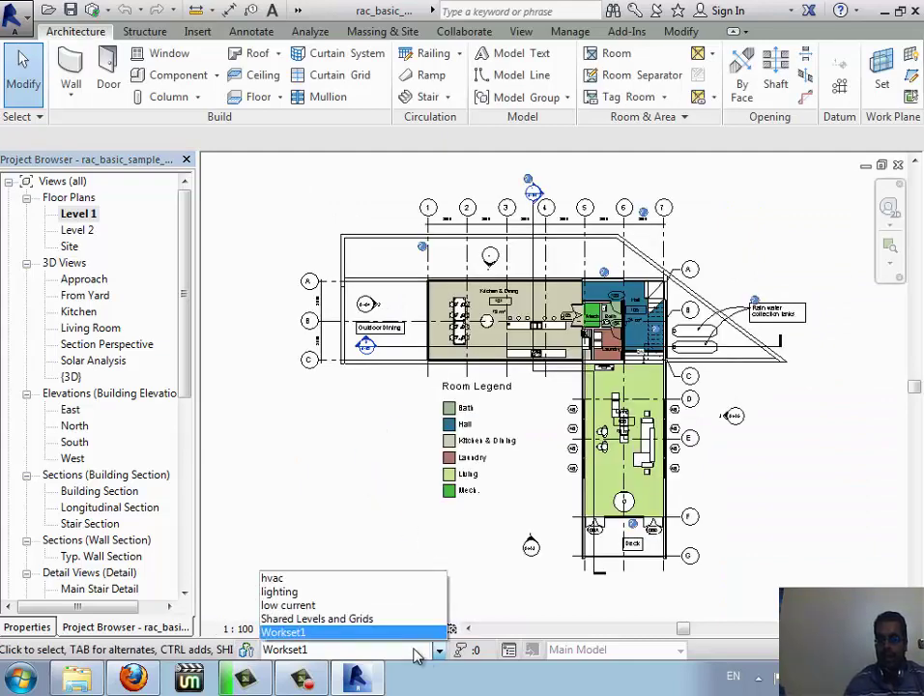
left_click(358, 595)
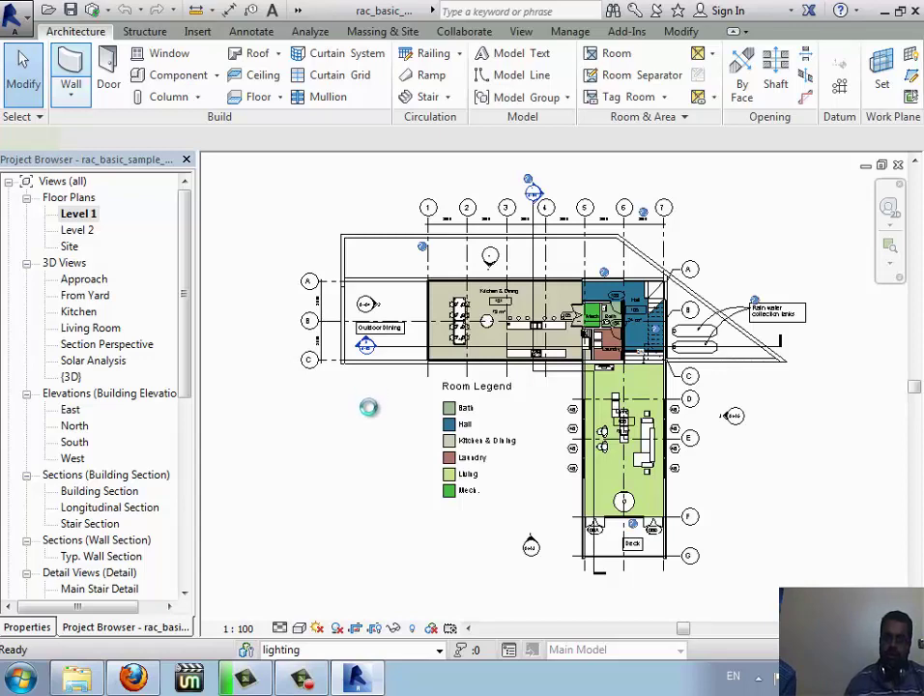
key("w")
key("a")
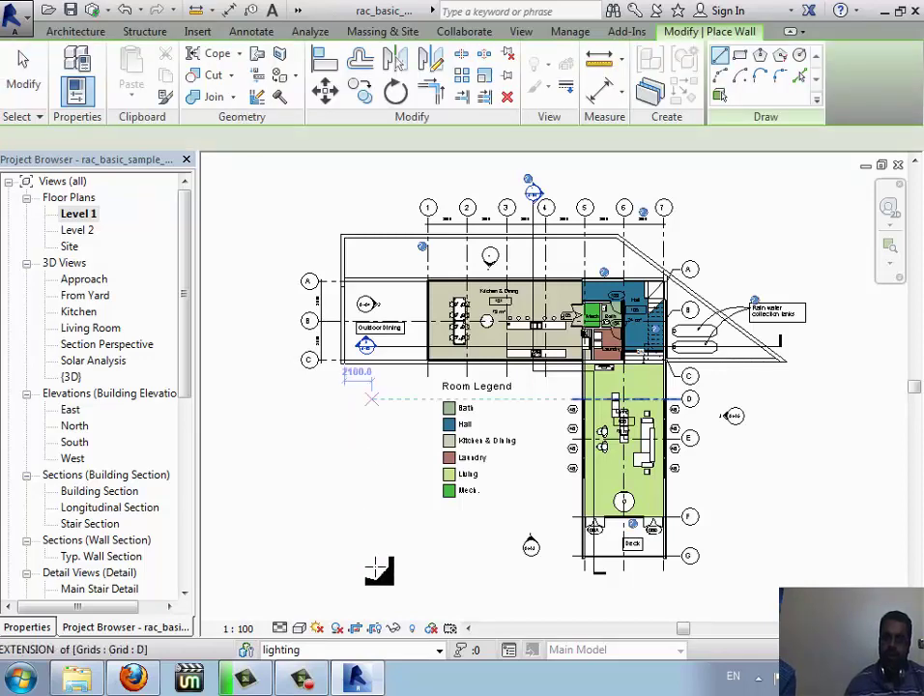
left_click(373, 568)
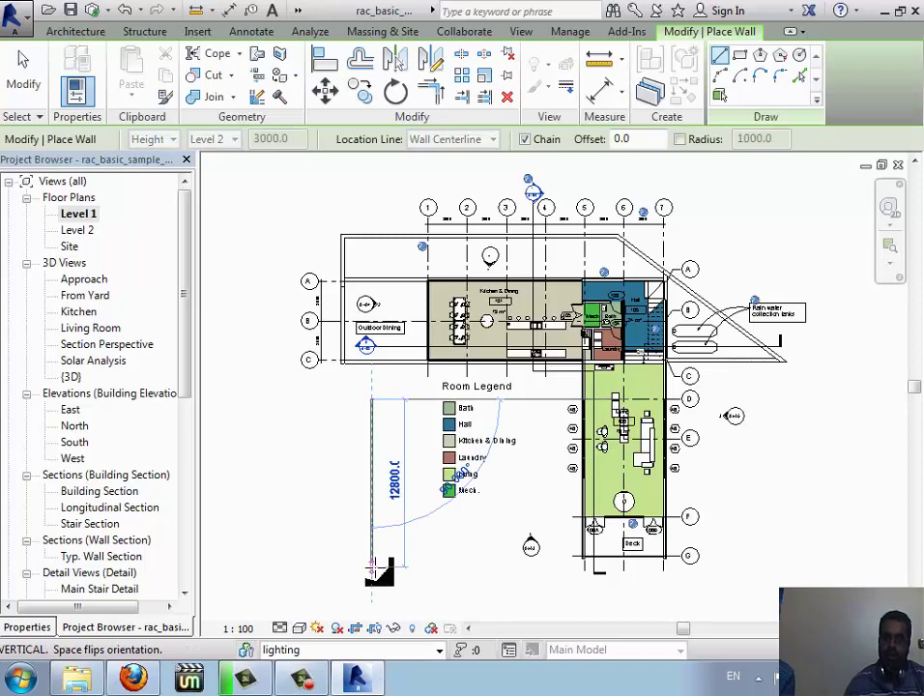
left_click(372, 569)
key("Escape")
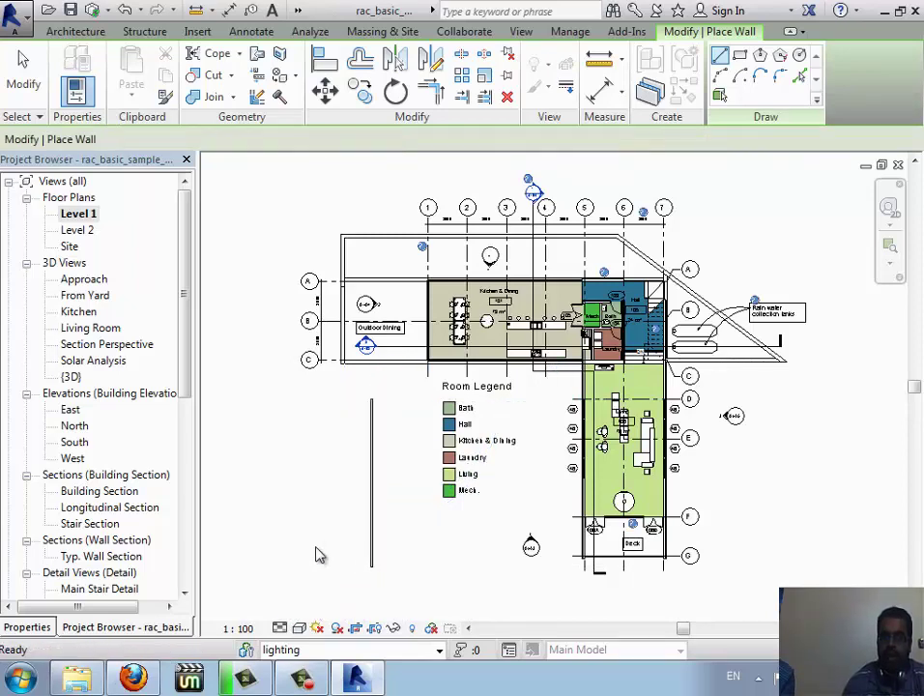
key("Escape")
left_click(21, 627)
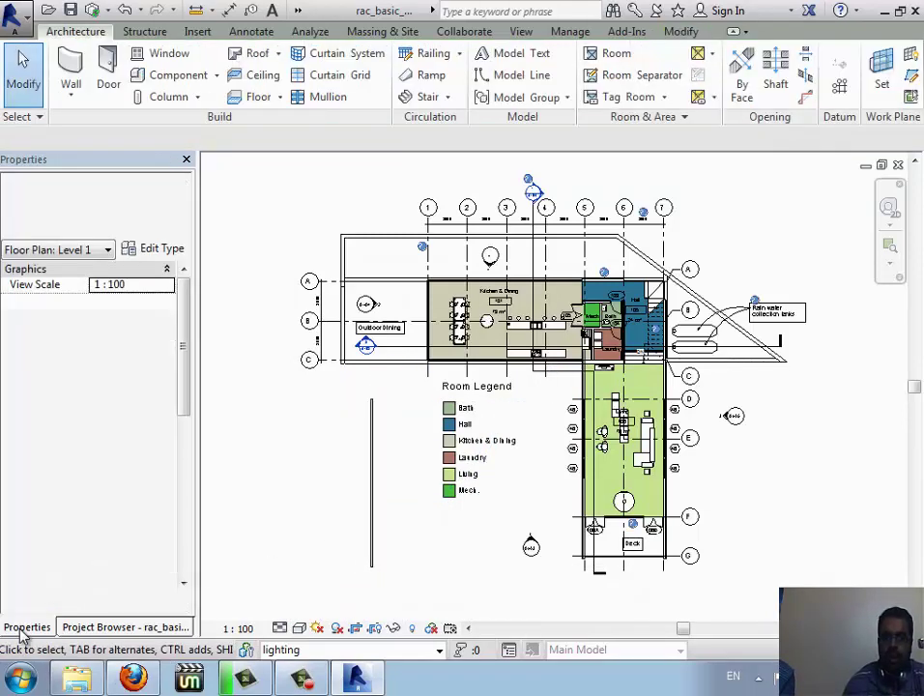
- Check the new wall's workset property, clear the selection, and bring up the Windows Start menu
left_click(373, 527)
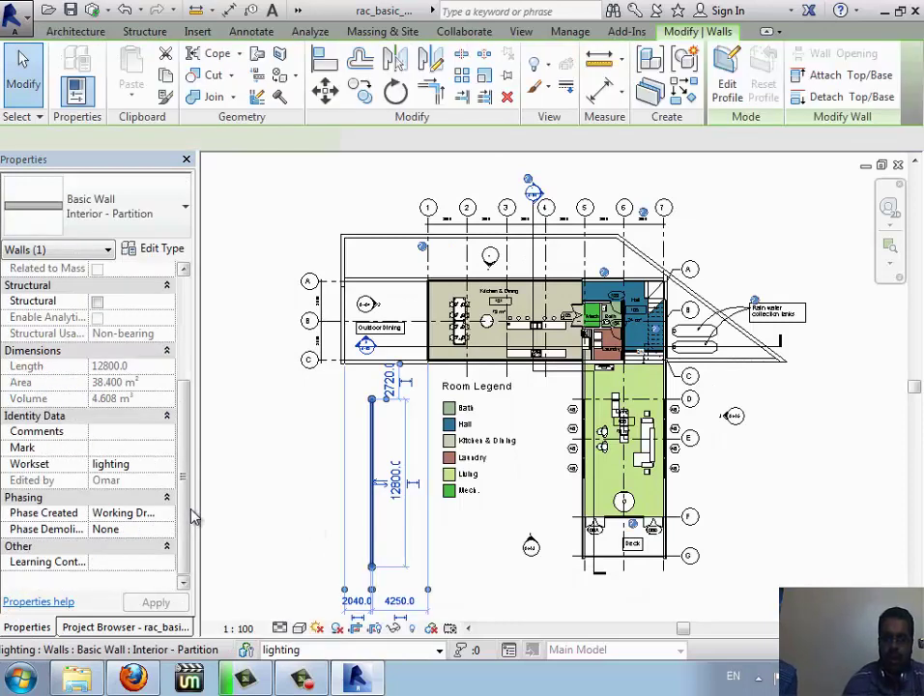
left_click(134, 472)
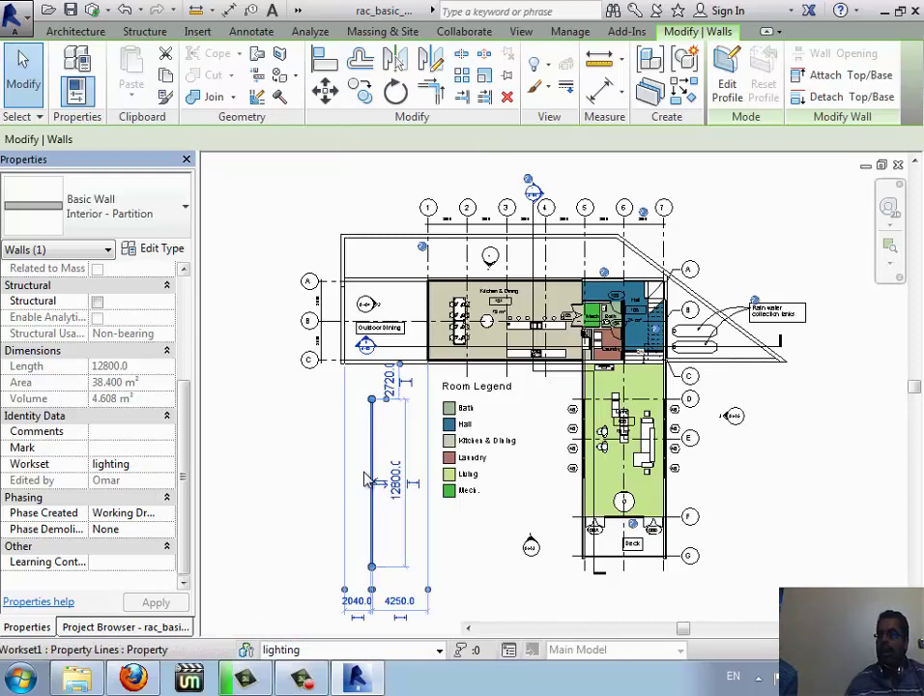
left_click(306, 492)
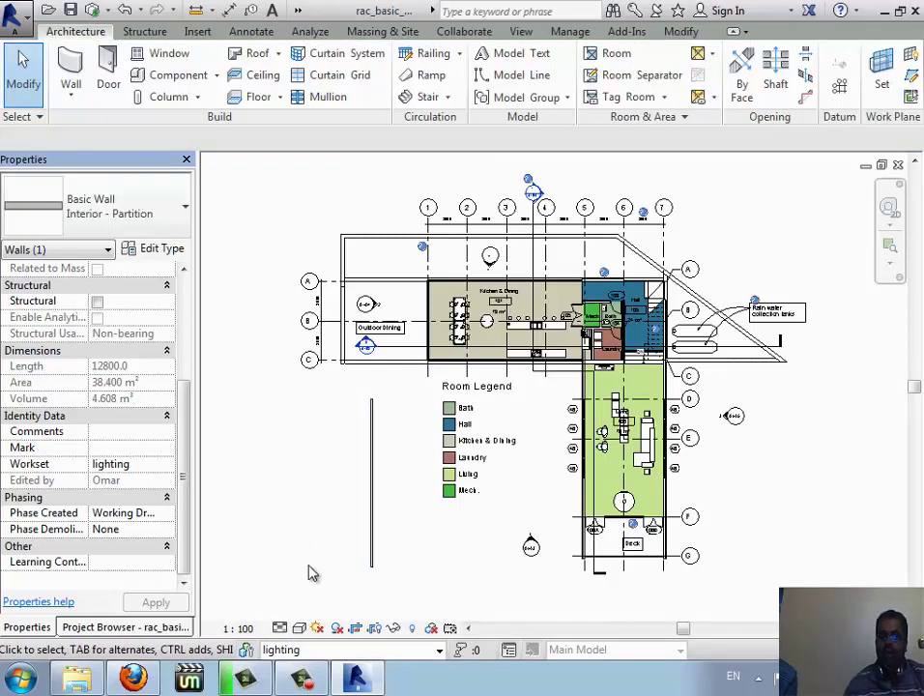
left_click(17, 677)
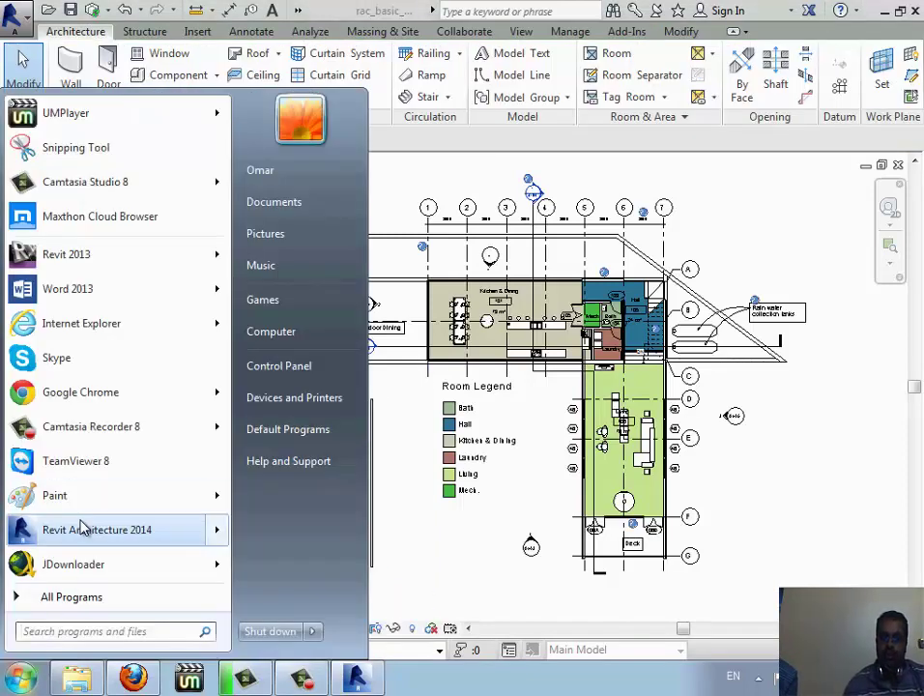
- Launch a second Revit Architecture 2014 session and change its Options username to another user
left_click(85, 532)
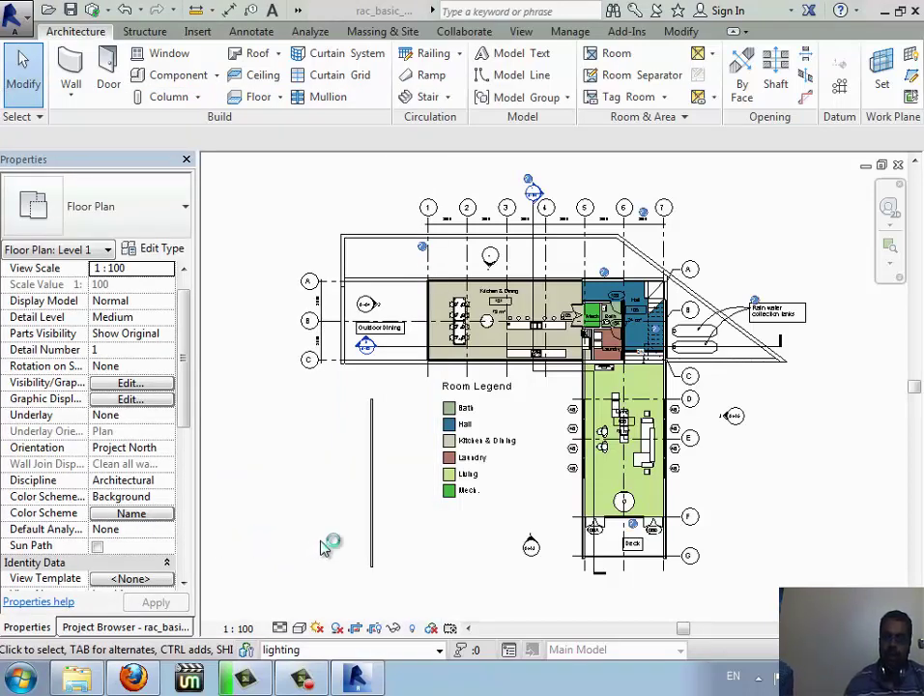
left_click(316, 685)
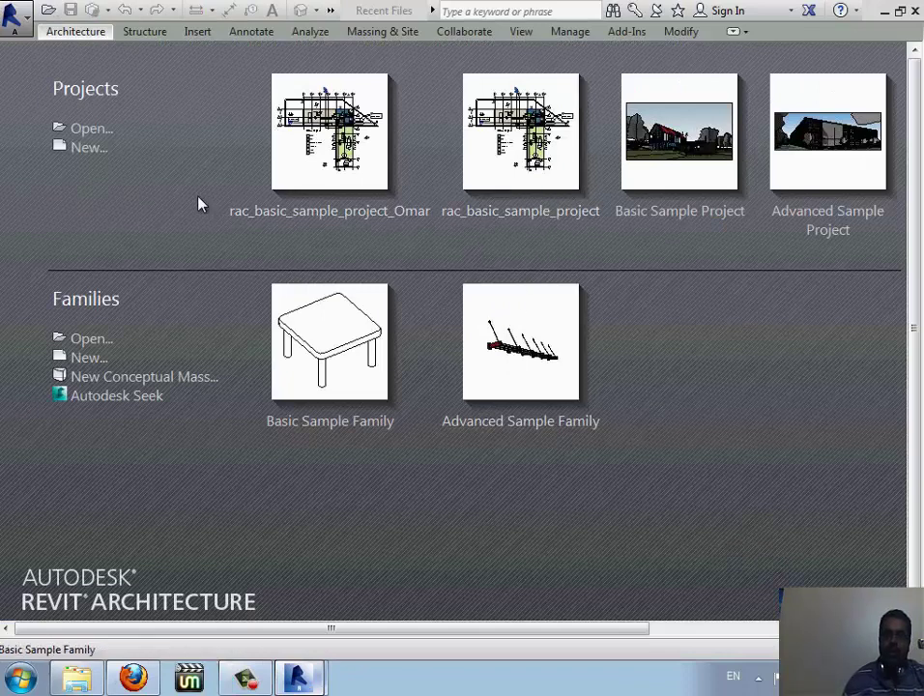
left_click(14, 13)
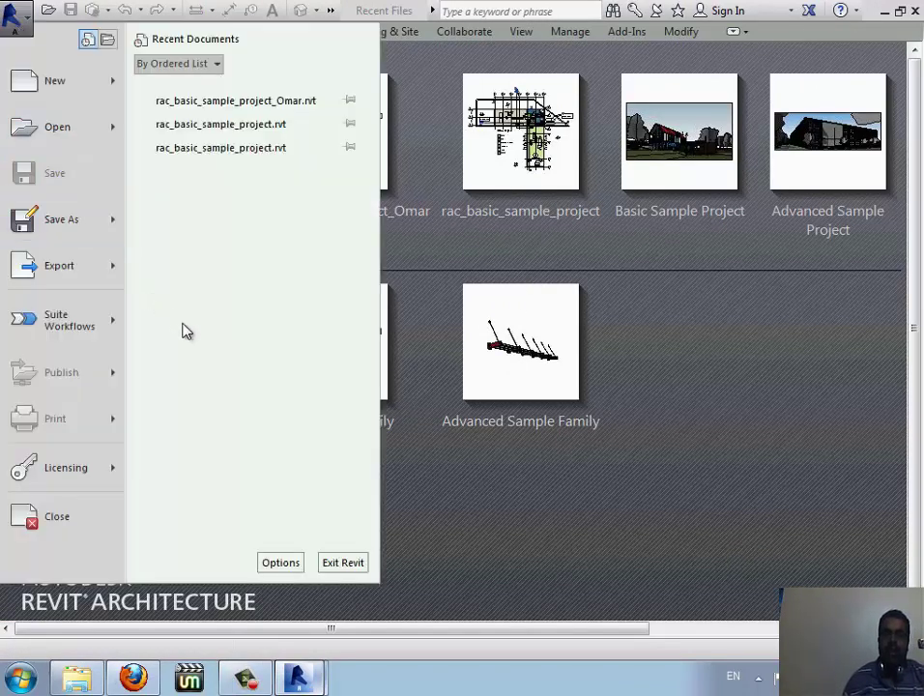
left_click(280, 563)
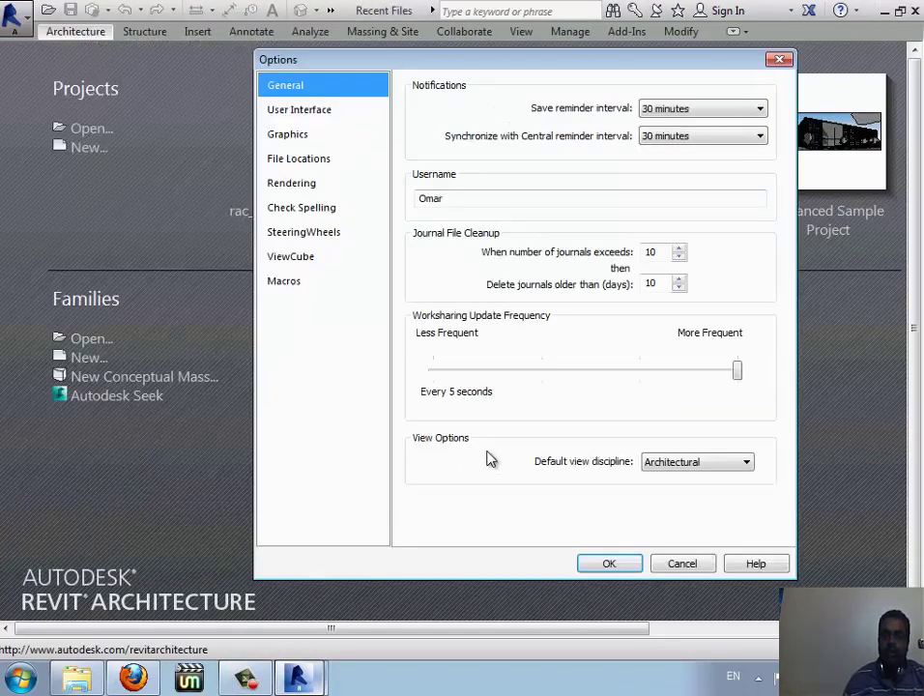
double_click(471, 199)
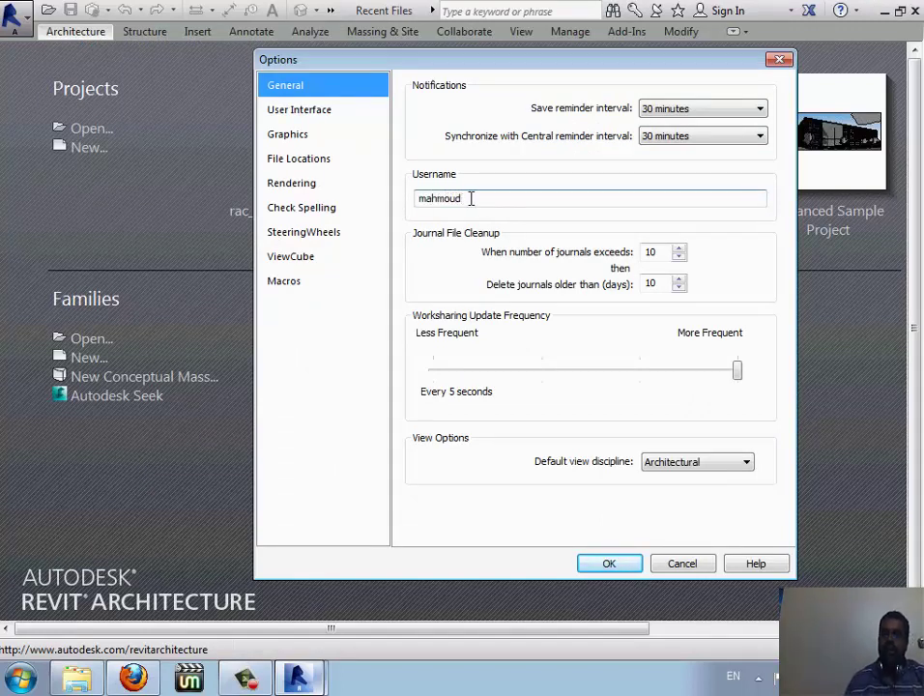
left_click(607, 565)
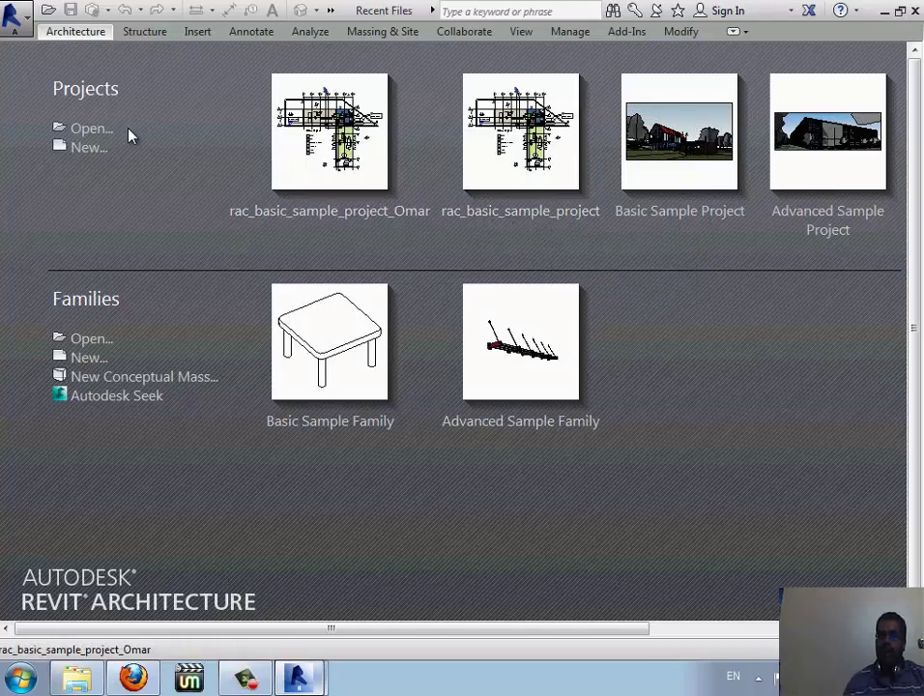
- Open the Desktop's rac_basic_sample_project.rvt as a new local copy in the second session
left_click(97, 133)
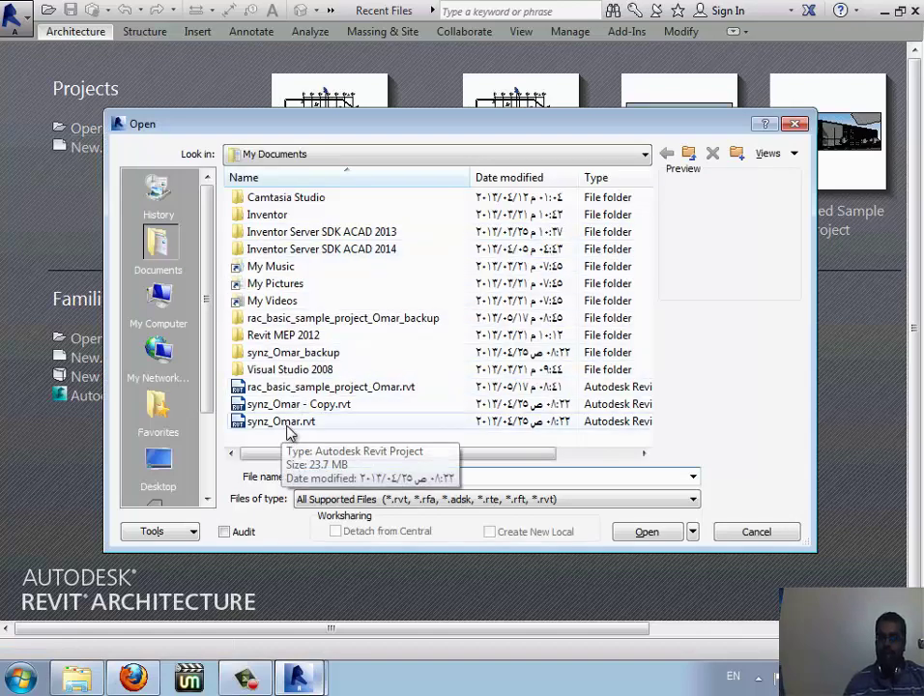
left_click(287, 424)
left_click(158, 302)
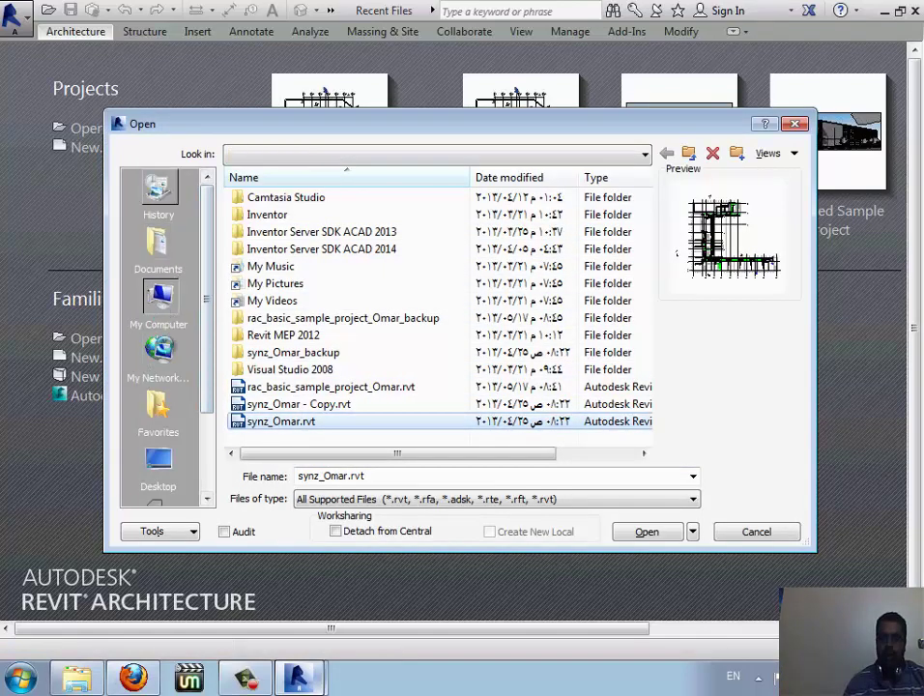
left_click(174, 469)
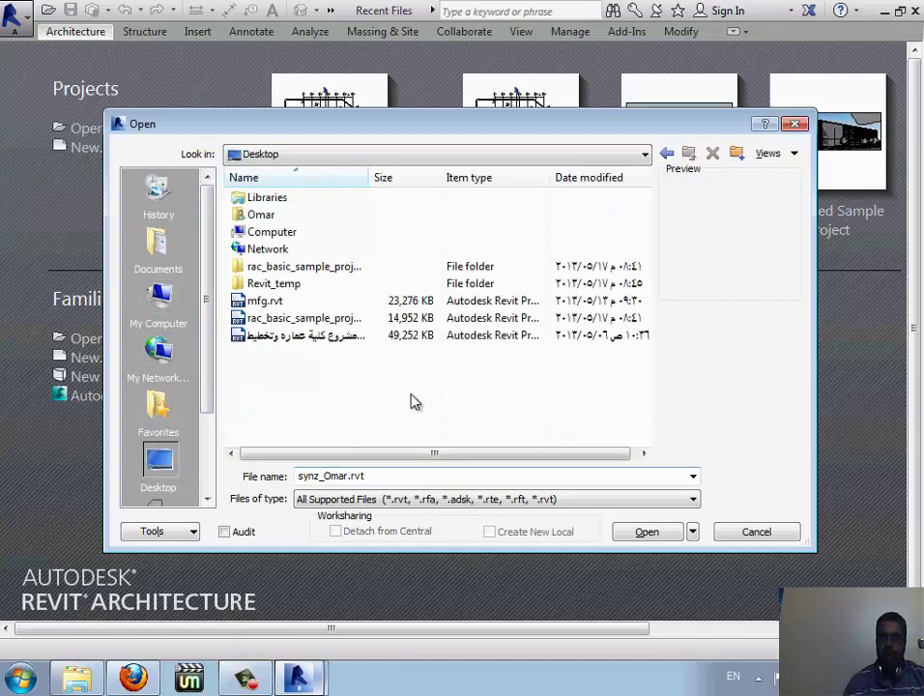
left_click(276, 318)
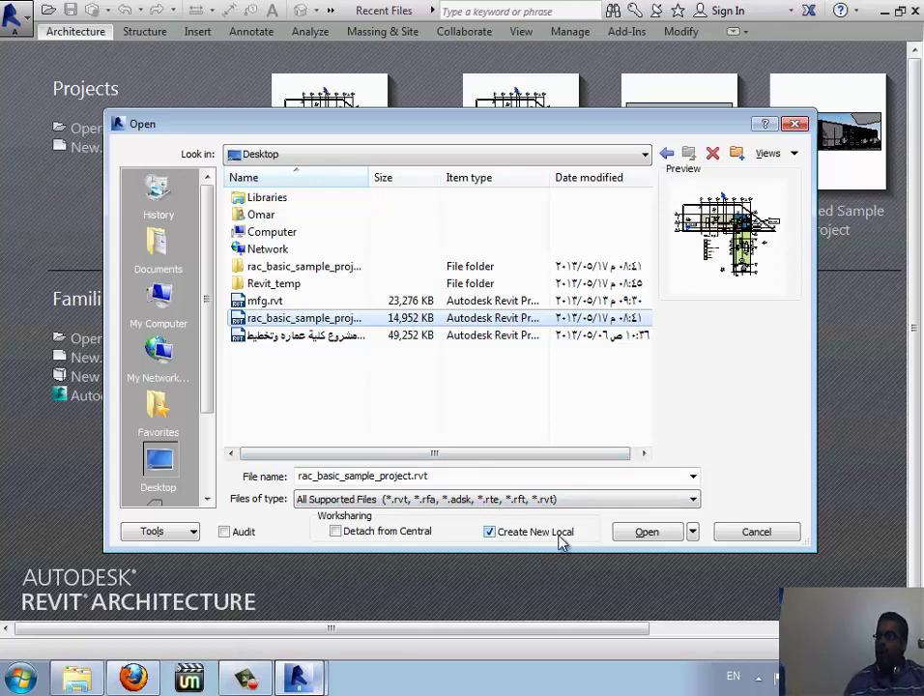
left_click(638, 534)
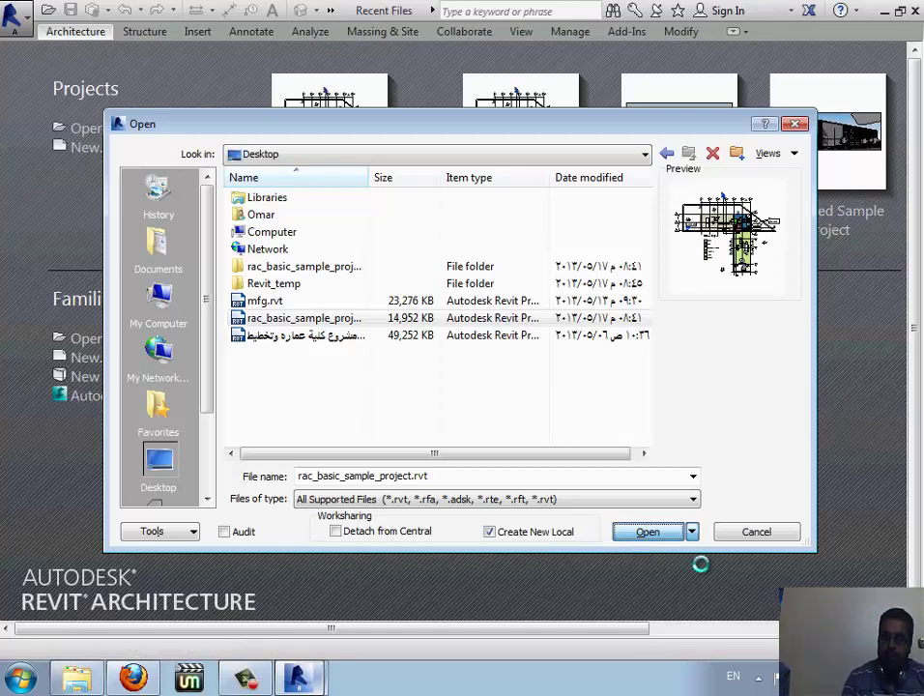
left_click(297, 674)
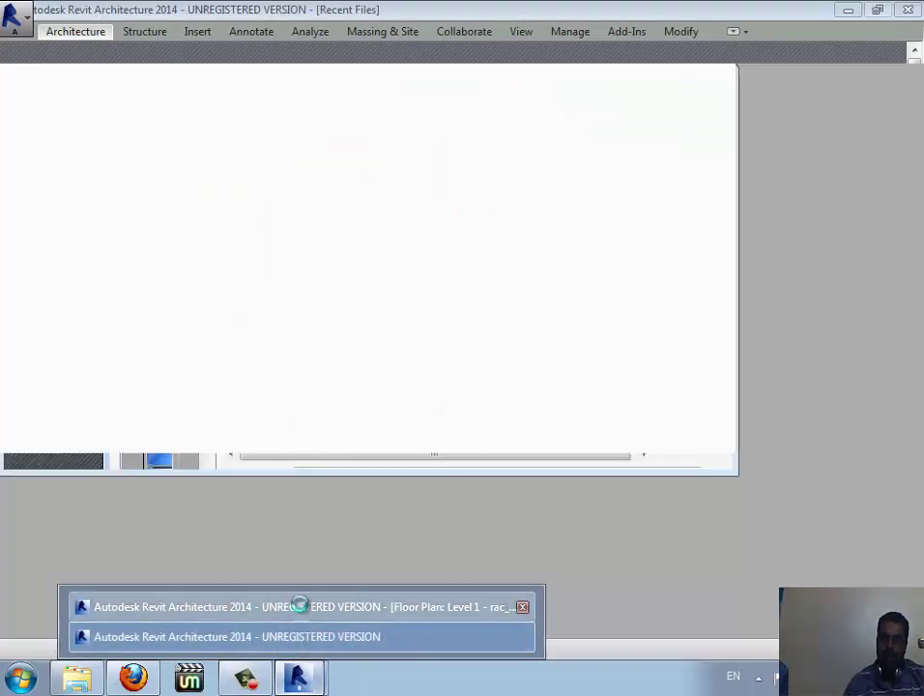
- In the first Revit session, copy the default user files path from Options > File Locations
left_click(300, 606)
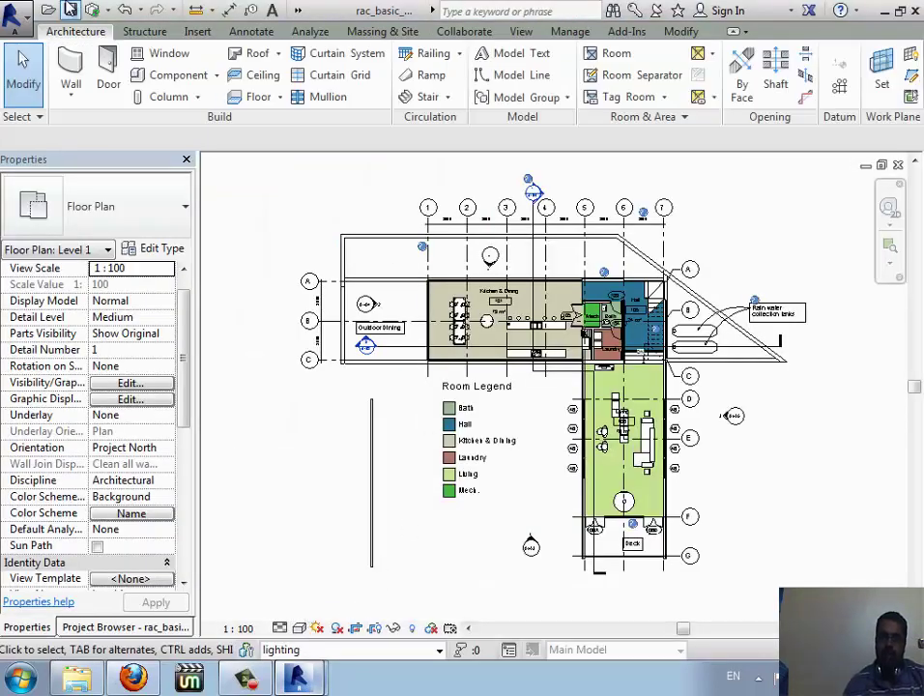
left_click(18, 21)
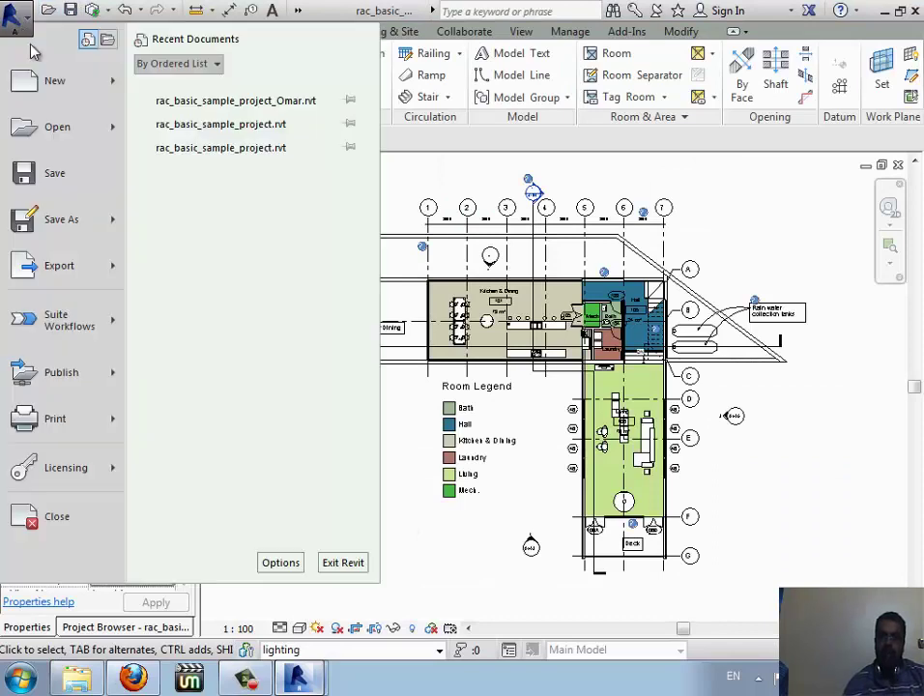
left_click(280, 561)
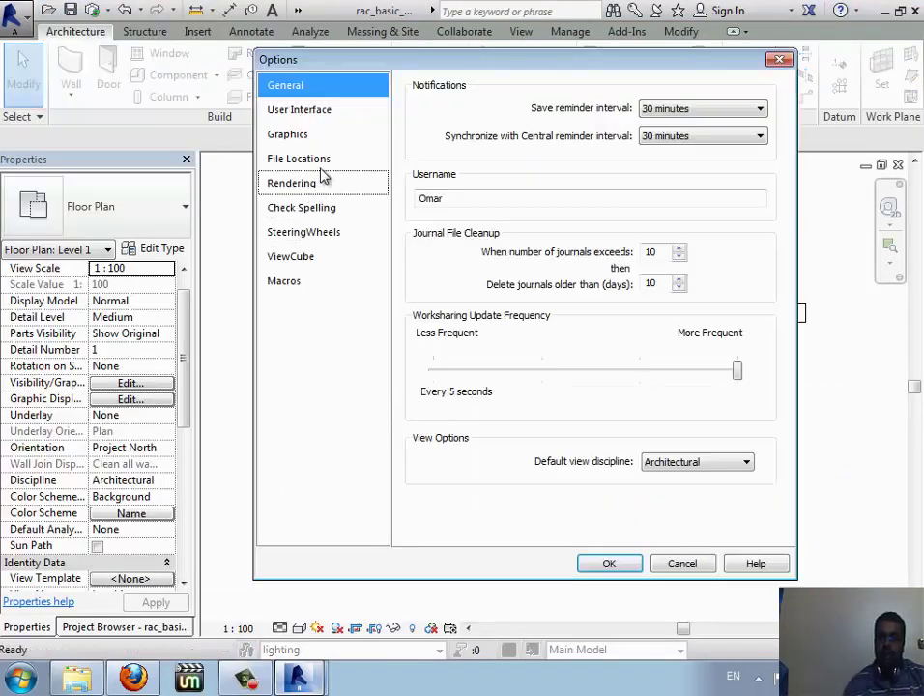
left_click(326, 164)
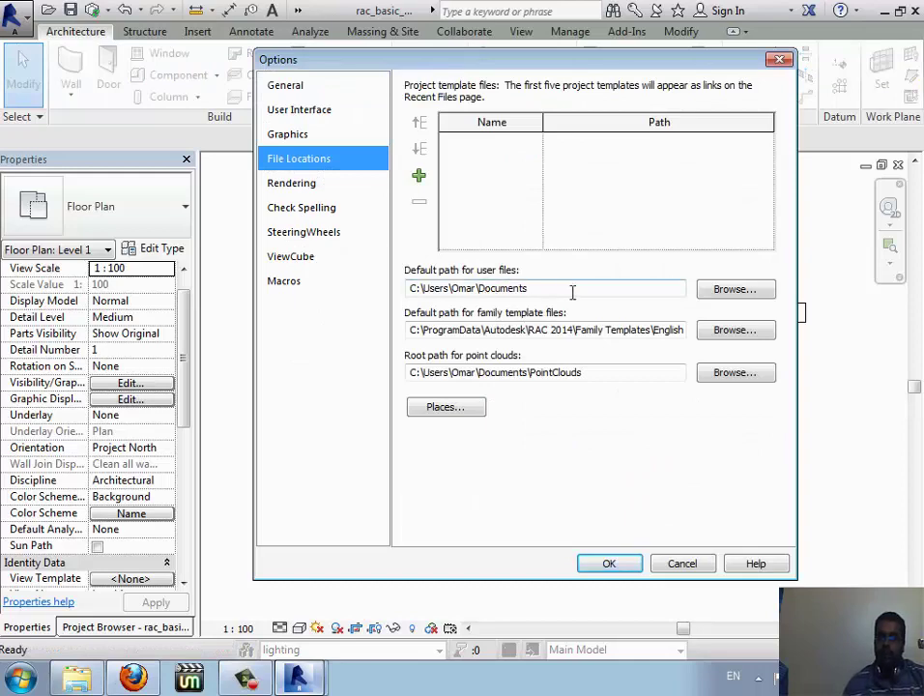
left_click_drag(572, 292, 402, 288)
right_click(433, 290)
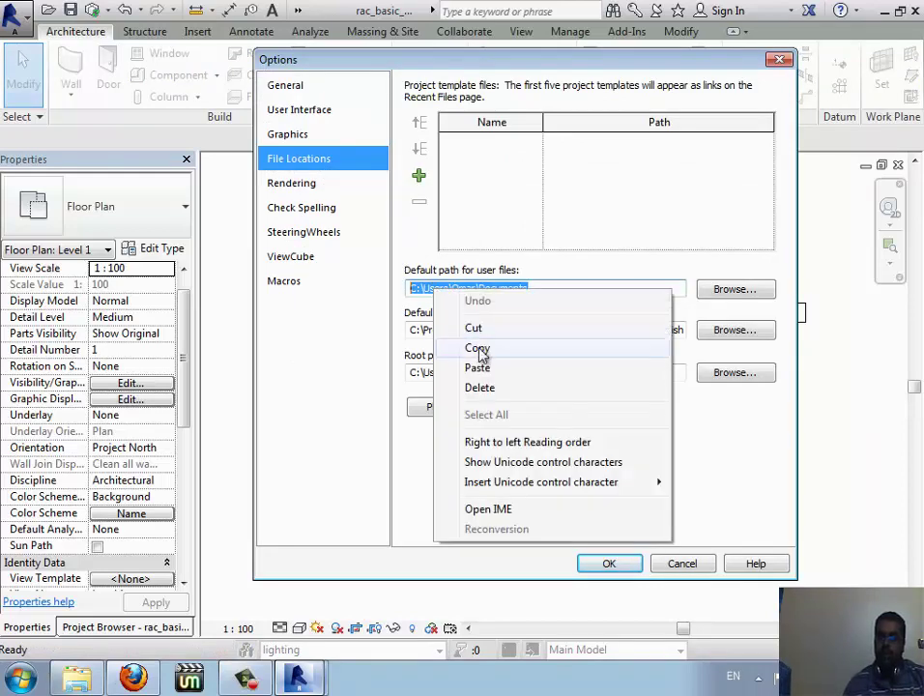
left_click(479, 349)
left_click(76, 677)
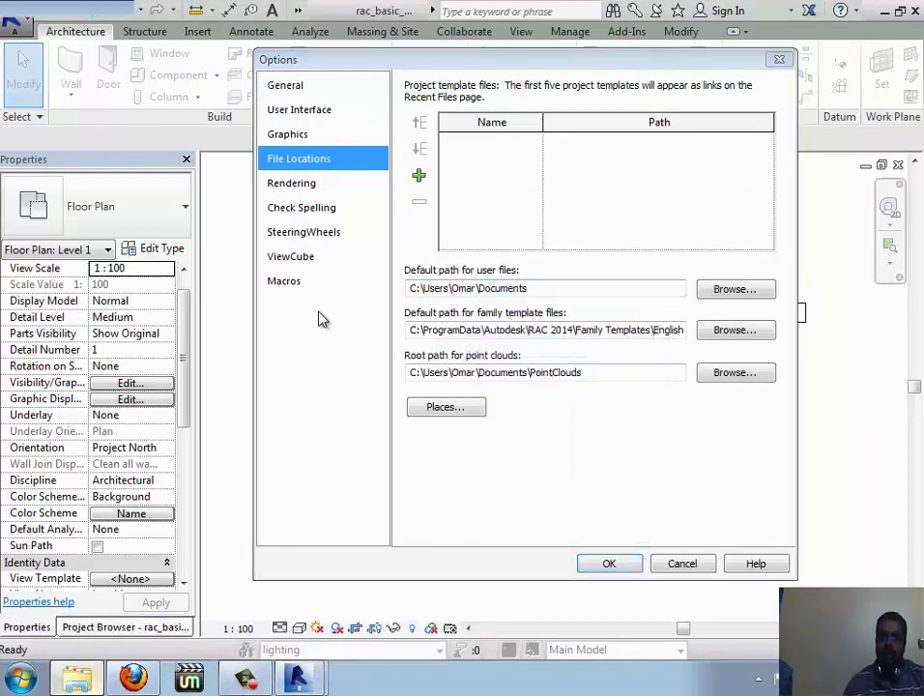
- Paste the user files path into Explorer's address bar and compare both users' local project copies
right_click(370, 34)
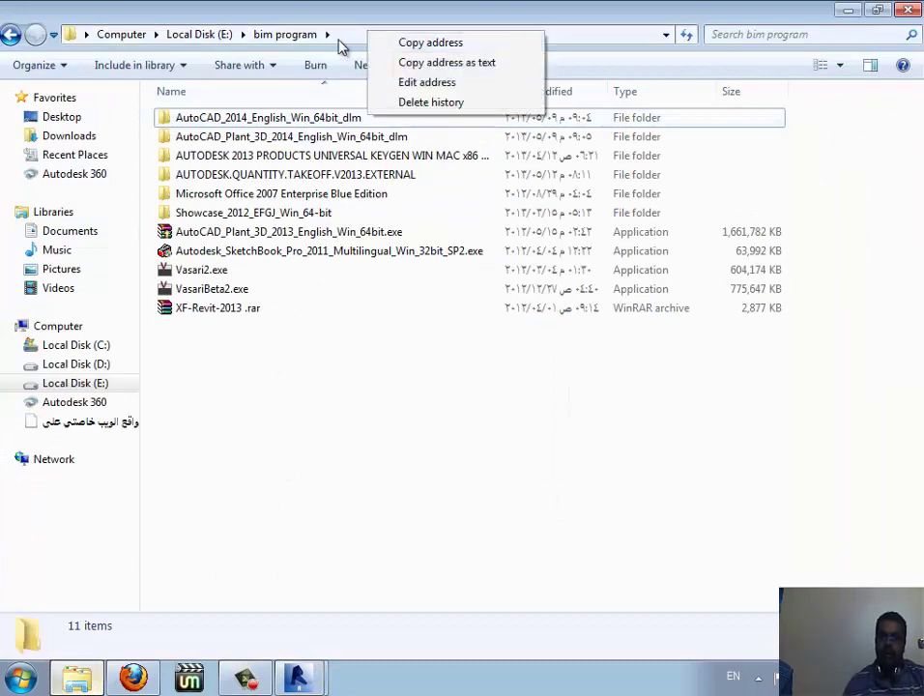
left_click(344, 35)
right_click(343, 34)
left_click(411, 113)
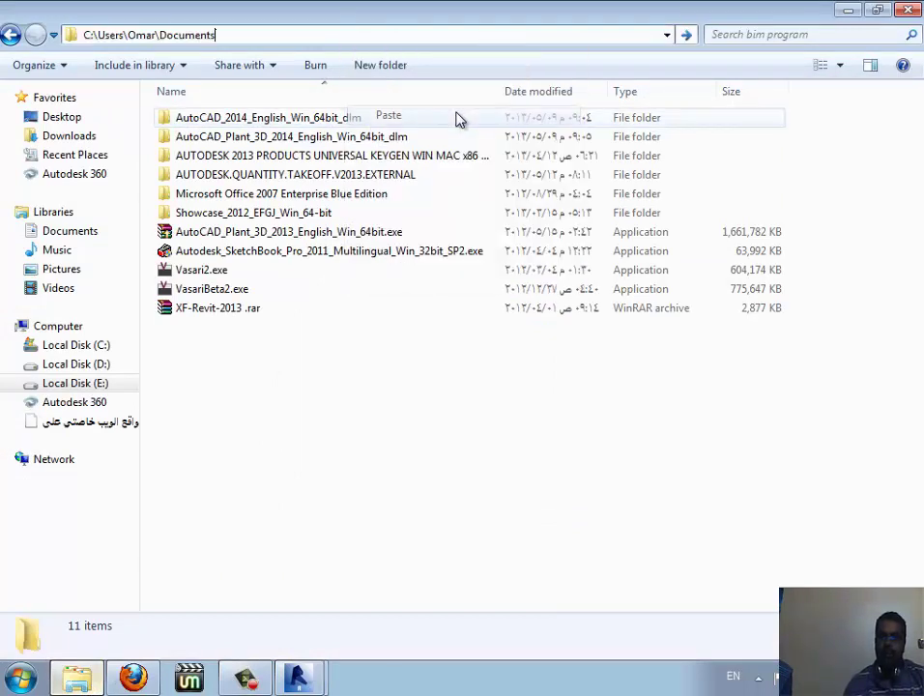
key("ctrl+a")
key("Return")
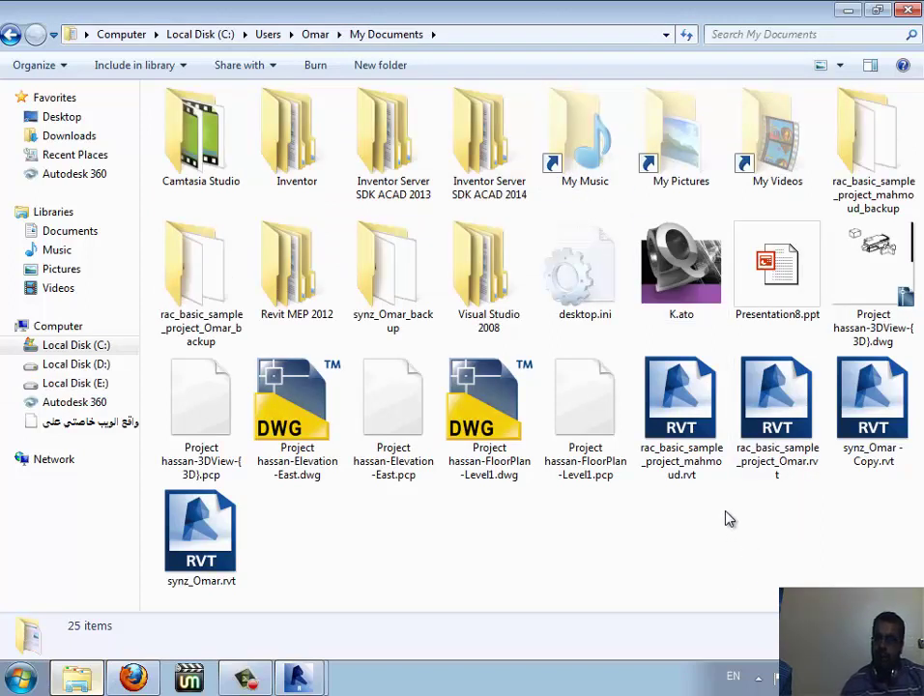
left_click(795, 470)
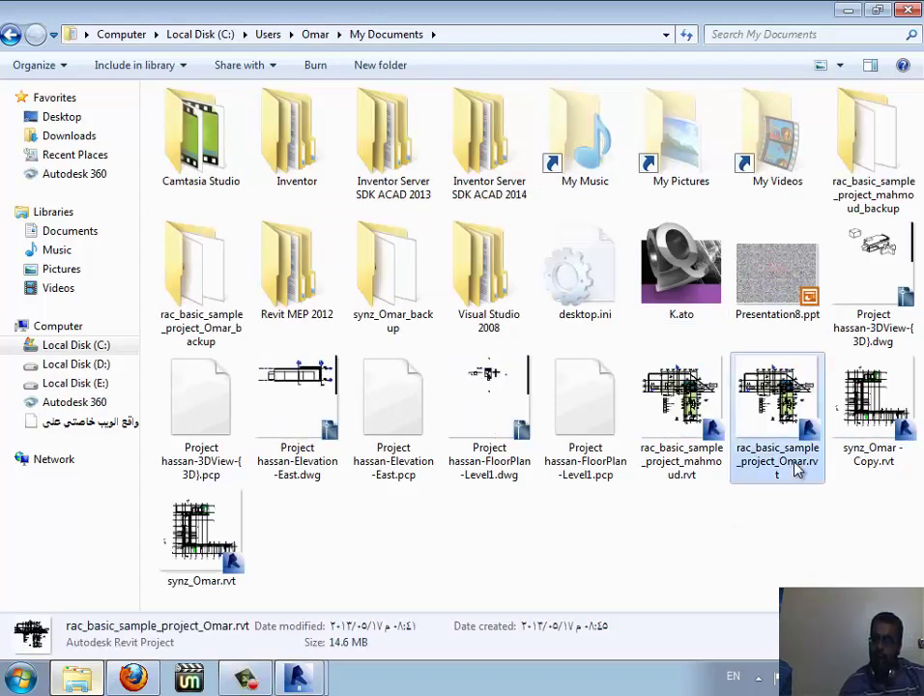
left_click(711, 481)
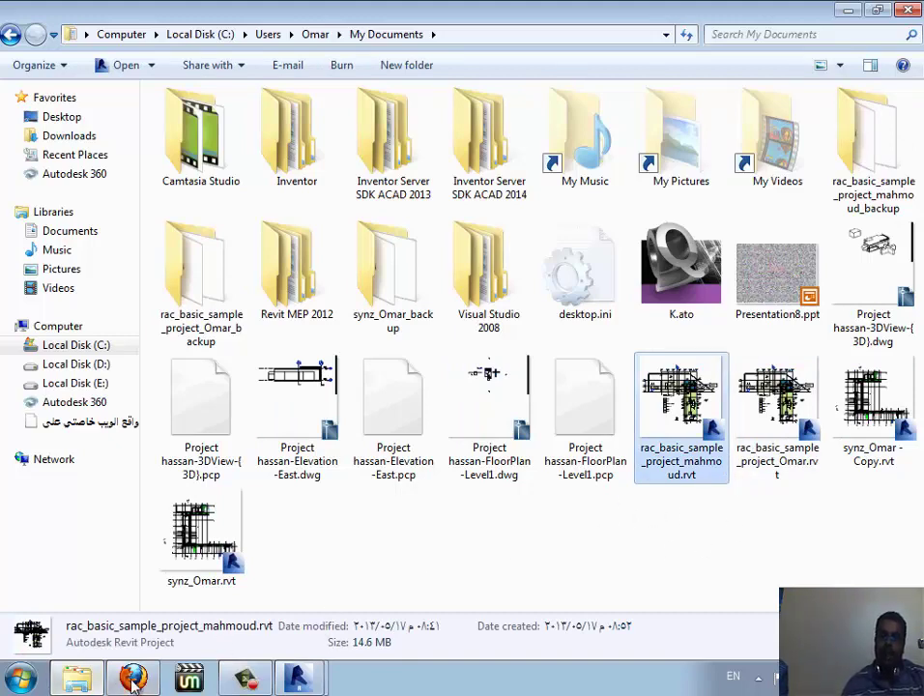
mouse_move(297, 677)
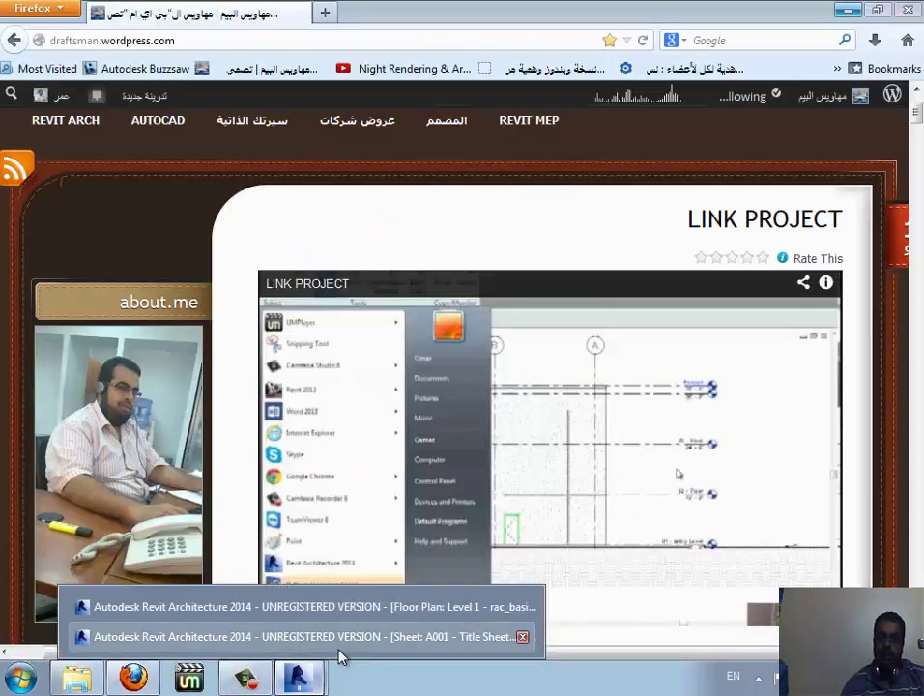
- Switch to the requesting Revit session and open the Level 1 floor plan
left_click(338, 636)
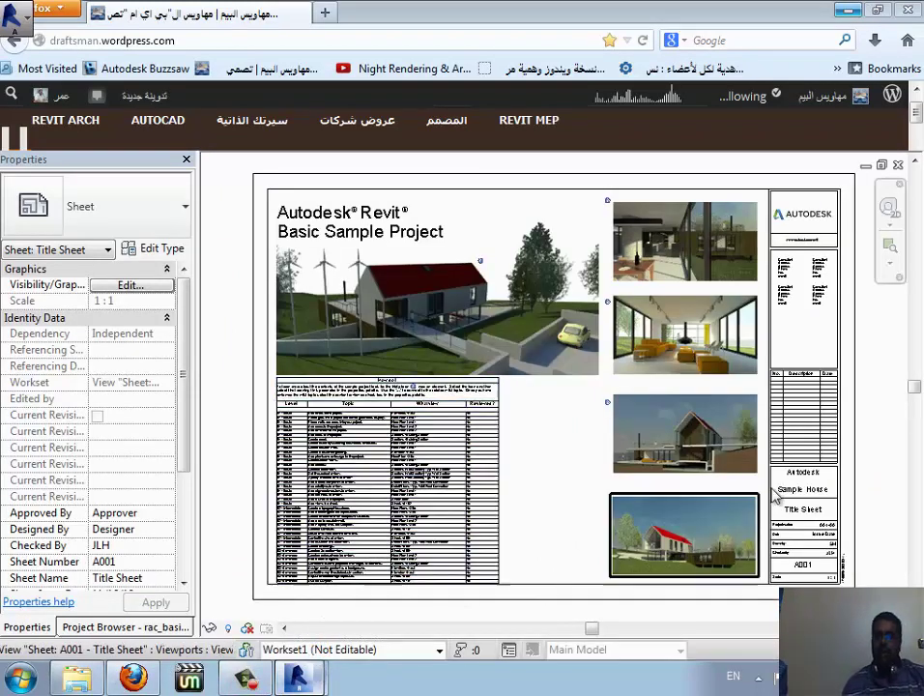
left_click(147, 628)
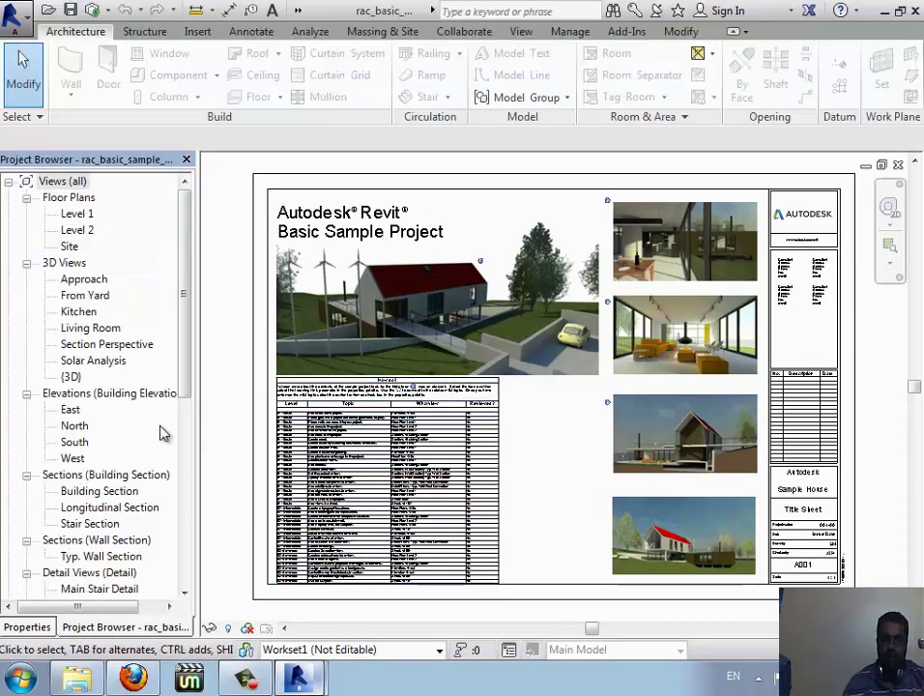
left_click(81, 215)
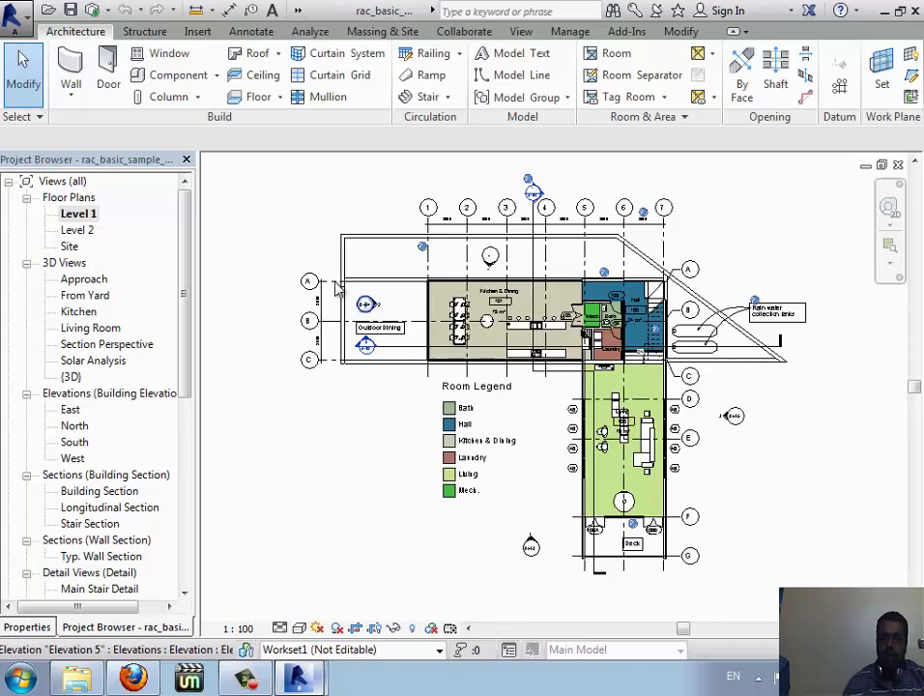
- Select grid A, try to move it, and place an editing request with its owner
left_click(319, 343)
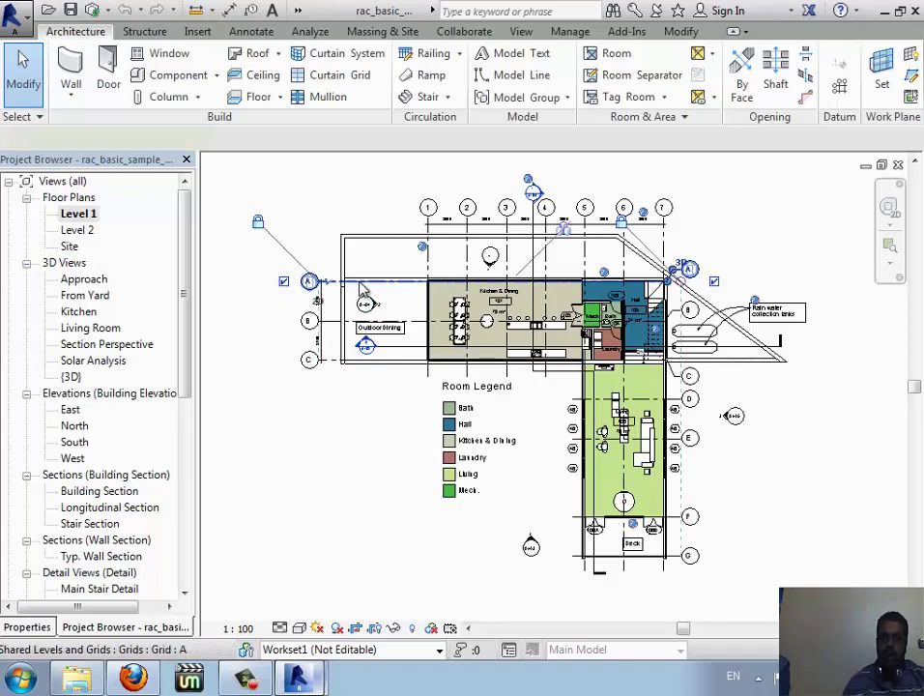
scroll(278, 304, "up", 5)
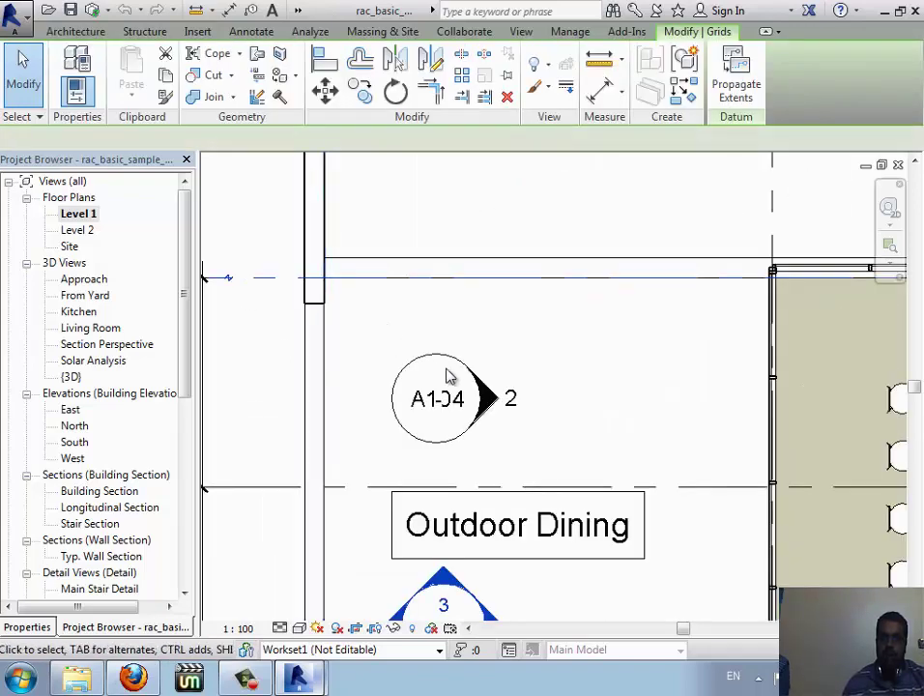
scroll(448, 375, "down", 2)
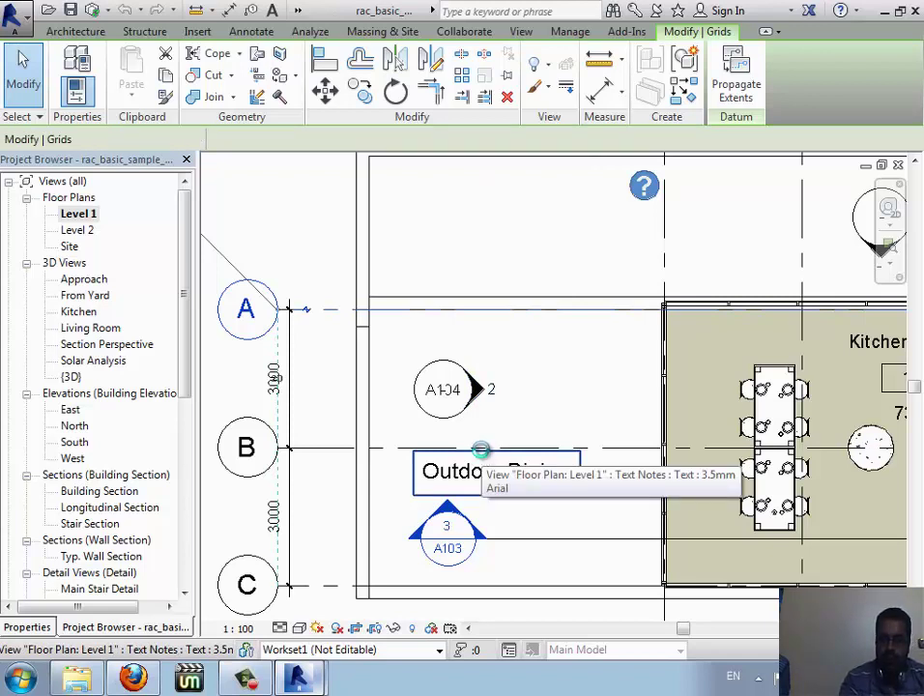
left_click(481, 450)
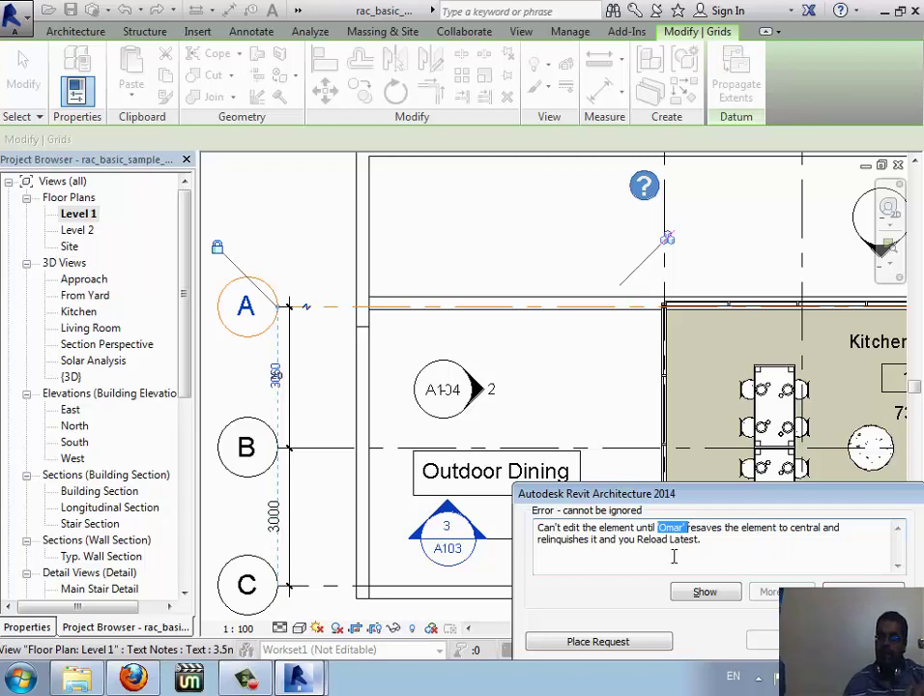
left_click(609, 643)
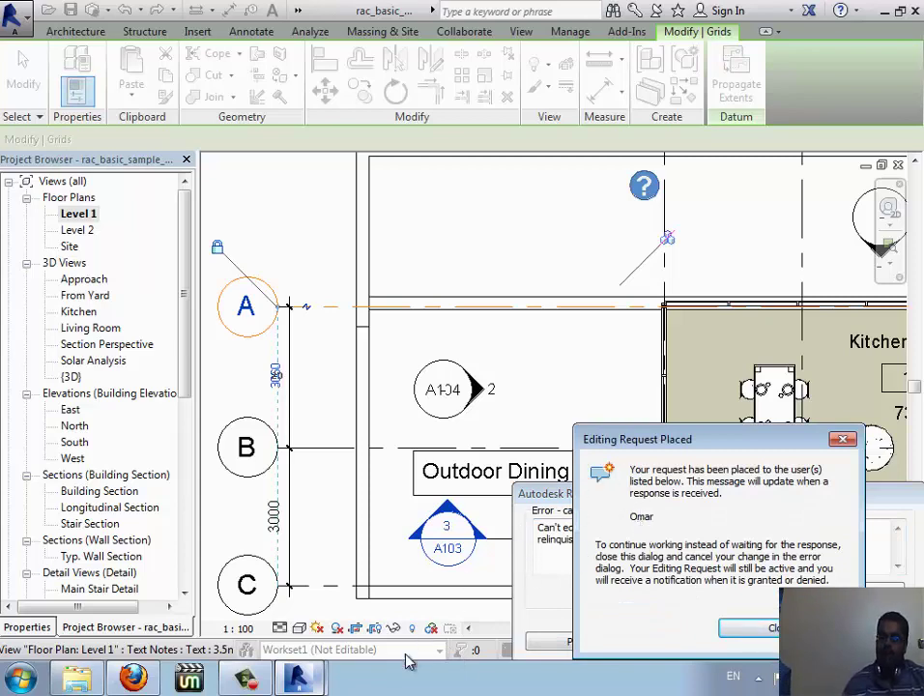
left_click(340, 607)
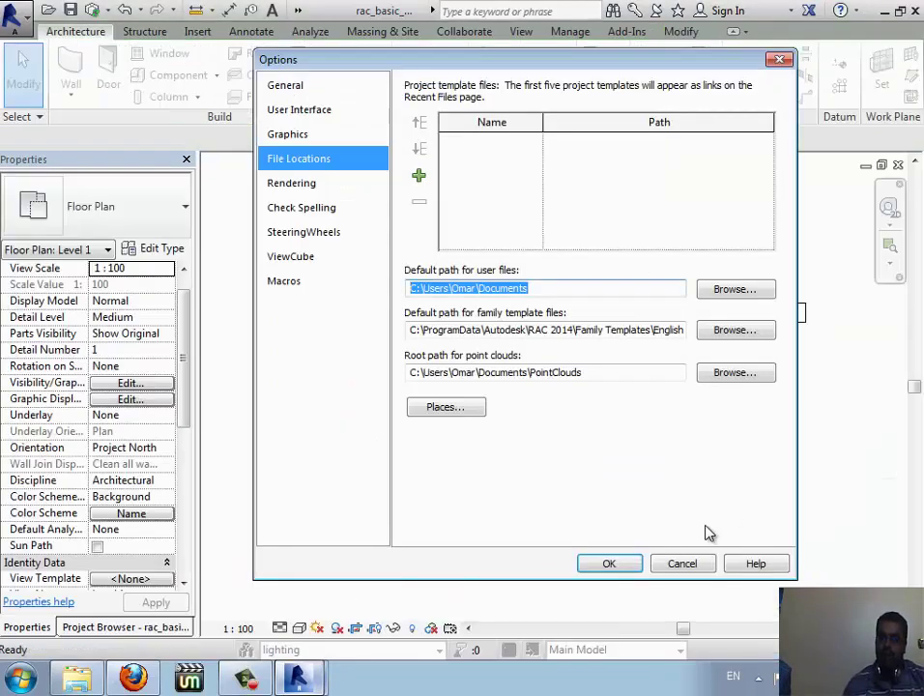
- Close Options, locate grid A through the request notice's Show, and grant the editing request
left_click(685, 565)
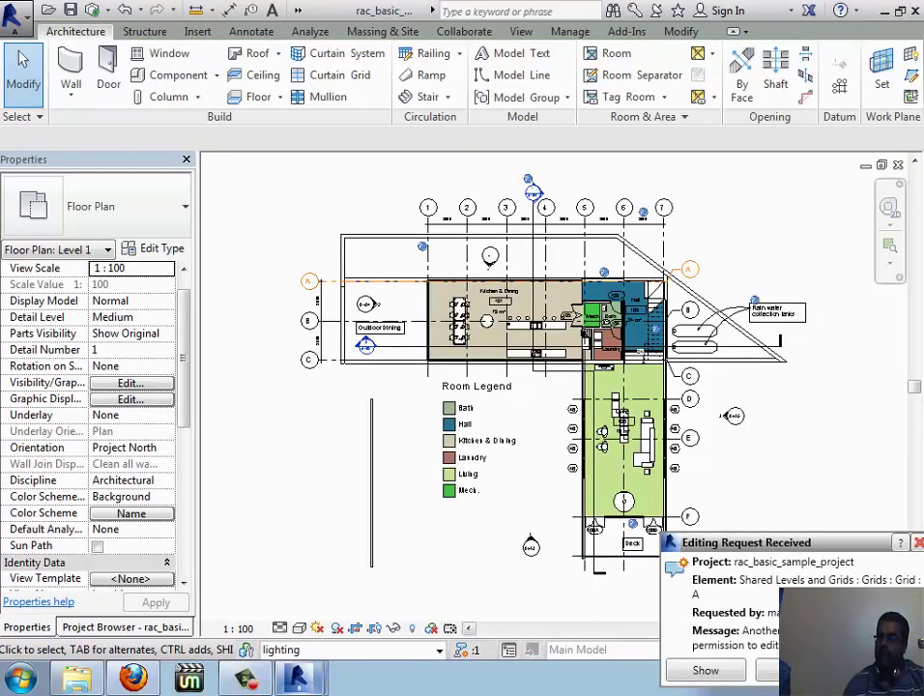
left_click(706, 670)
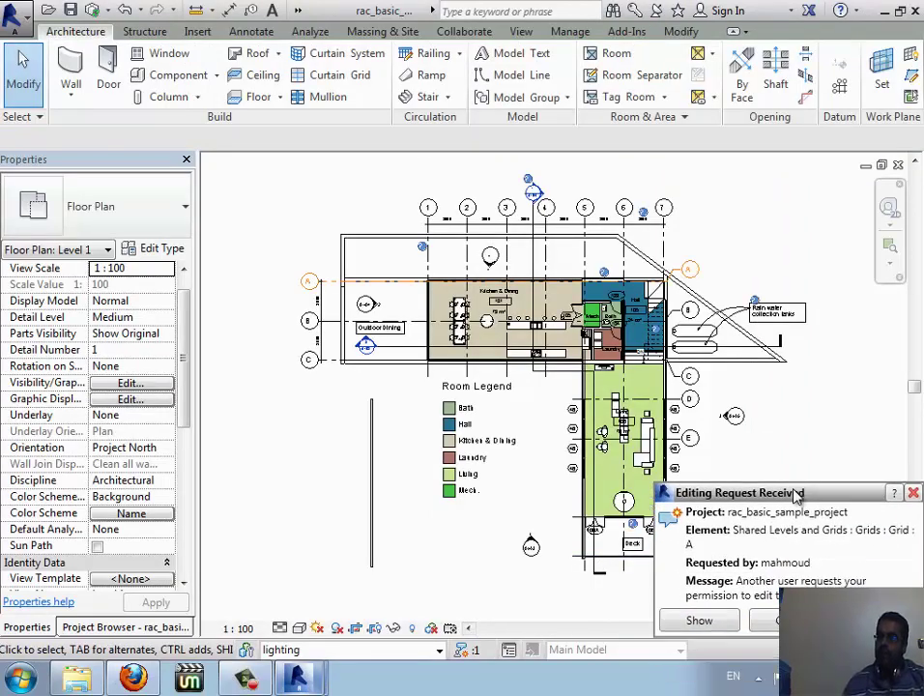
left_click_drag(802, 549, 785, 460)
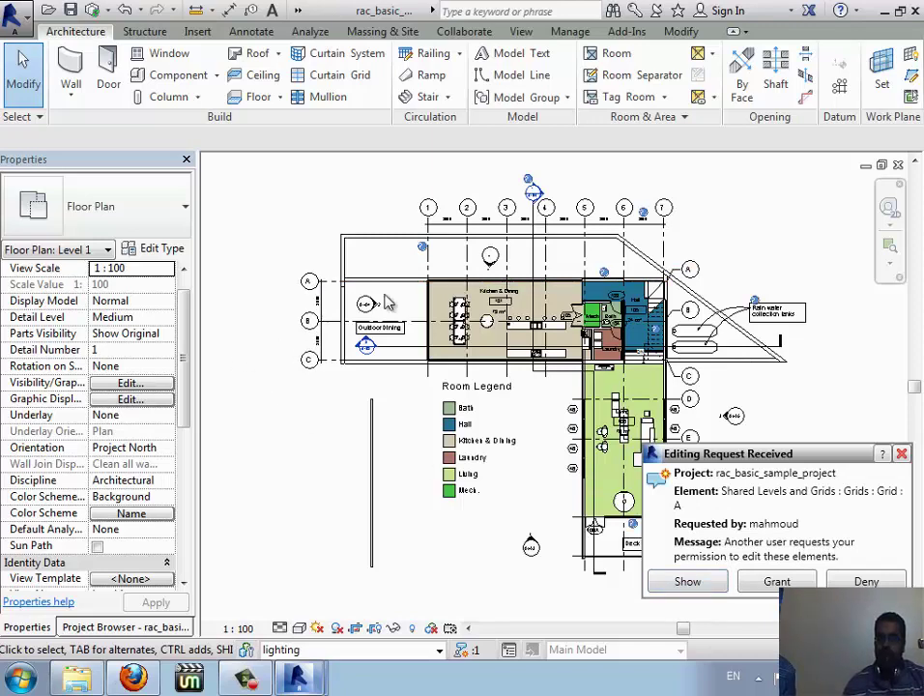
left_click(687, 583)
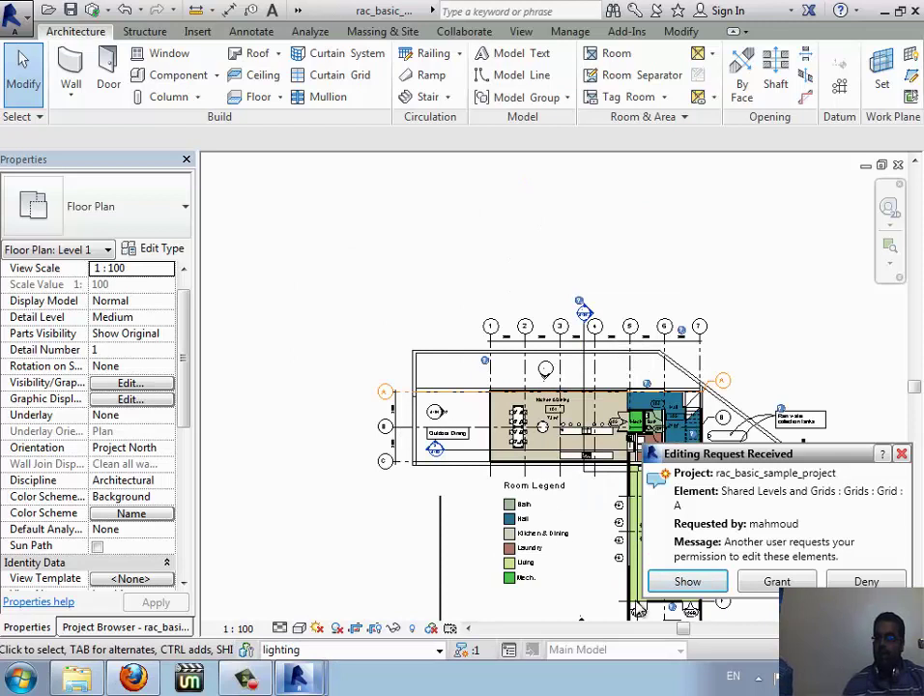
left_click(688, 581)
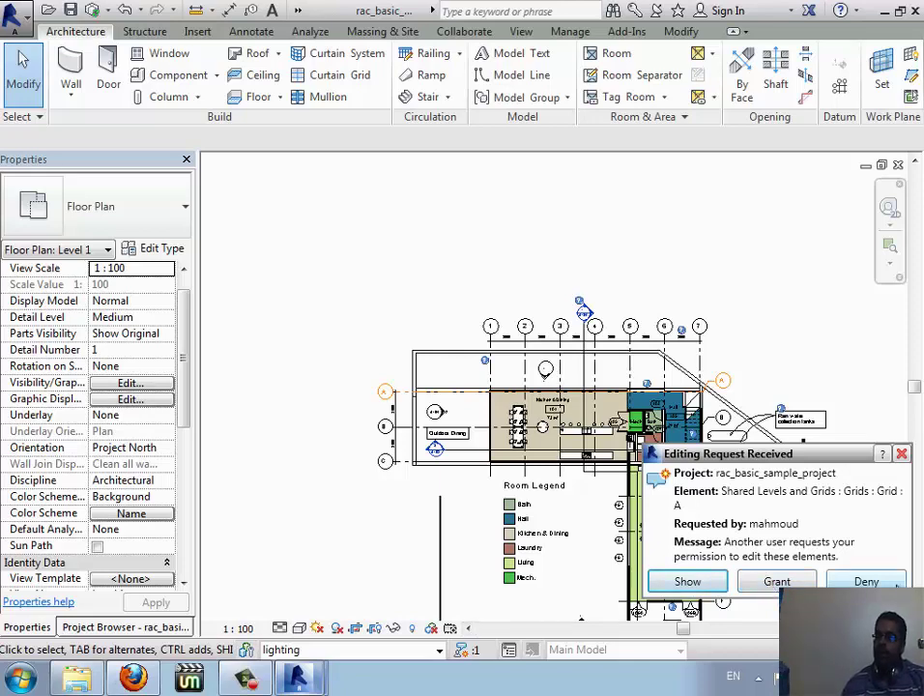
left_click(802, 583)
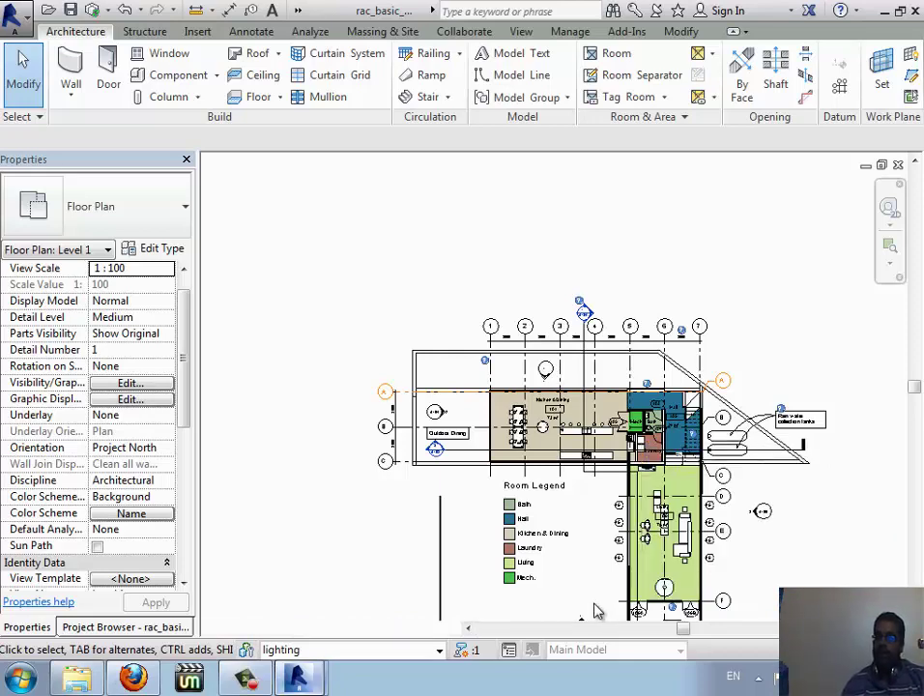
mouse_move(299, 678)
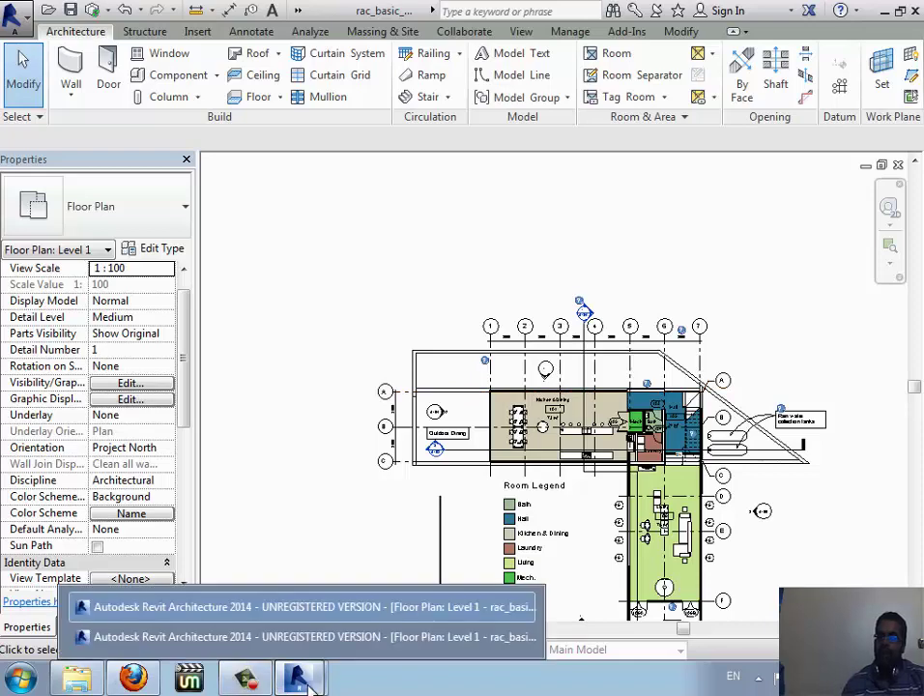
- Dismiss the request and error messages, then reselect grid A to confirm it sits 3060 from grid B
left_click(330, 641)
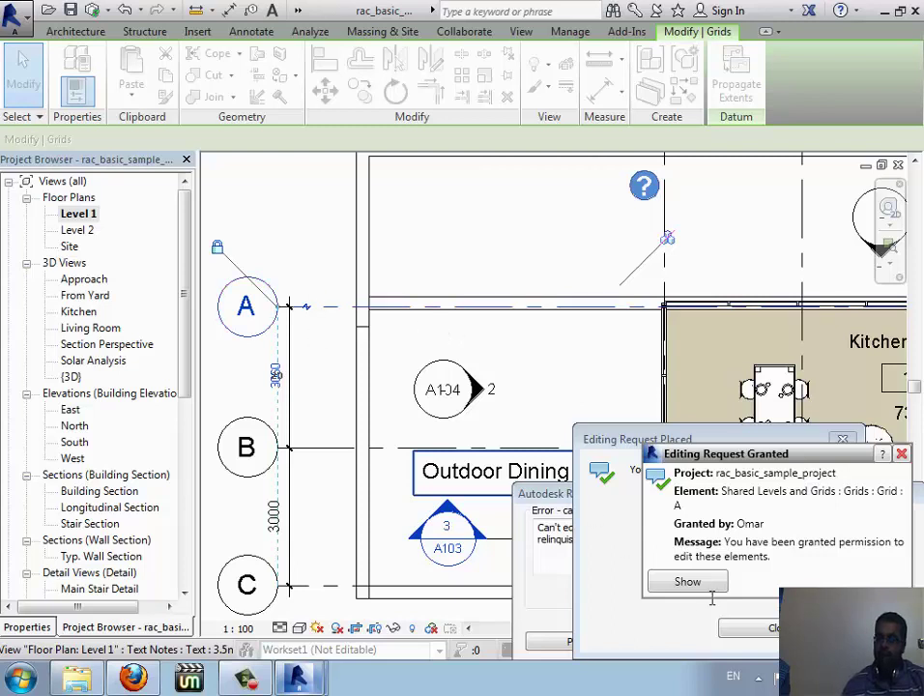
left_click(768, 629)
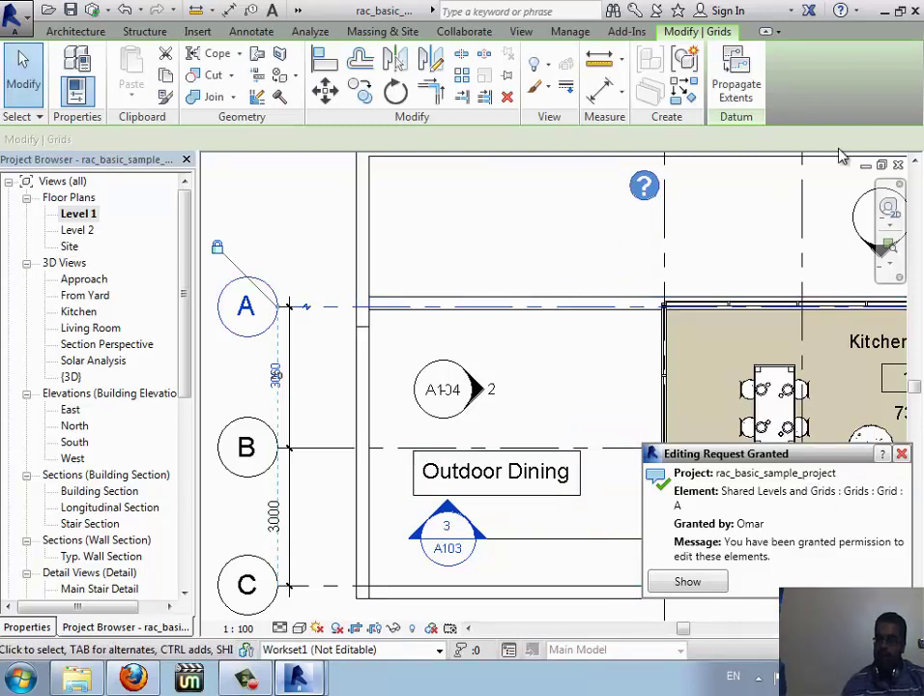
scroll(261, 377, "up", 3)
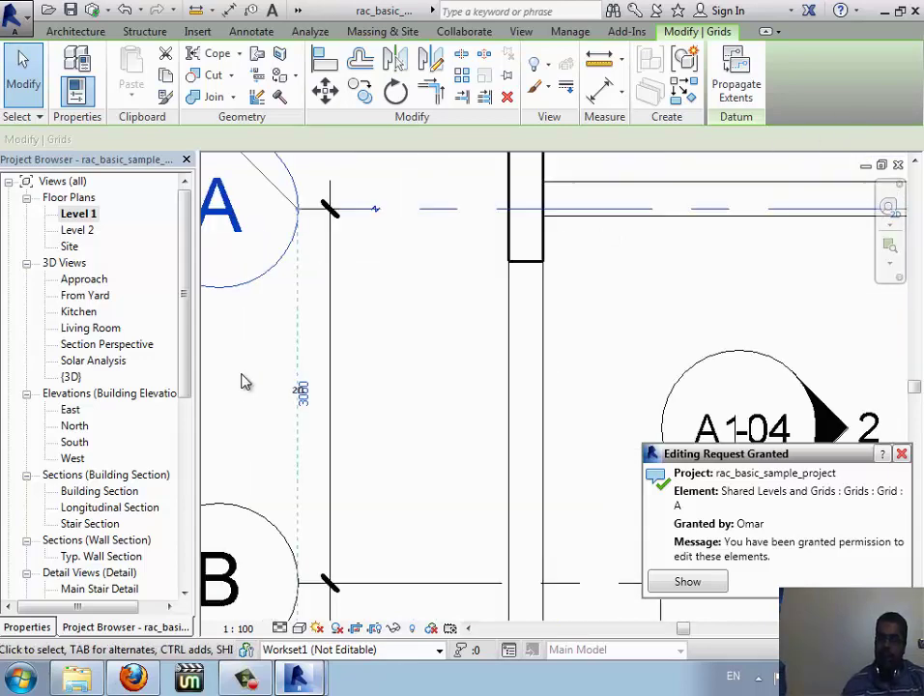
scroll(245, 382, "down", 1)
left_click(399, 362)
scroll(398, 432, "down", 2)
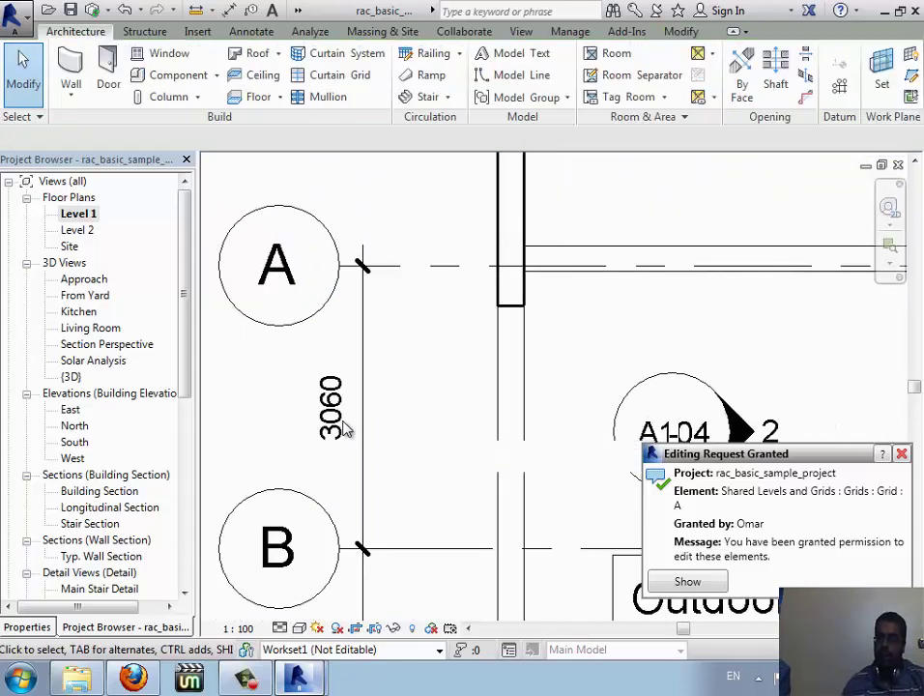
scroll(373, 351, "down", 1)
scroll(375, 351, "down", 1)
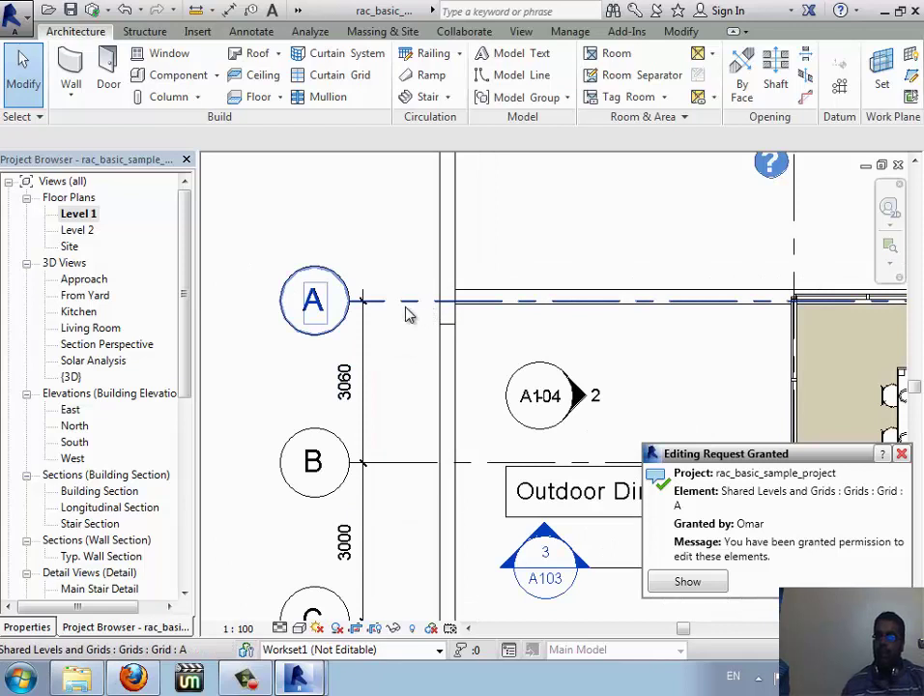
left_click(410, 315)
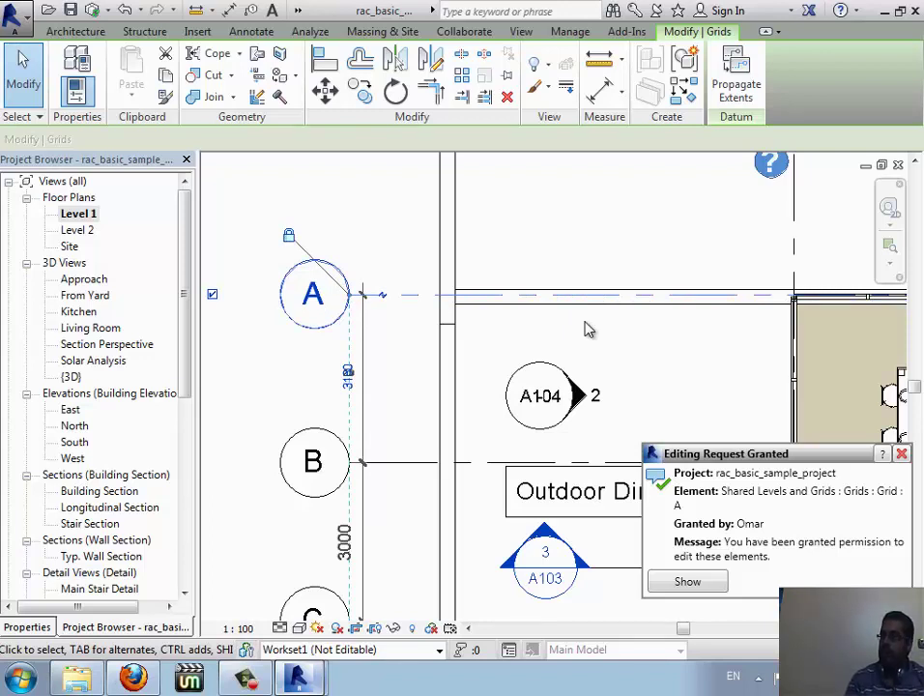
- In the owner's session, set the lighting workset to Non Editable in the Worksets dialog
left_click(327, 607)
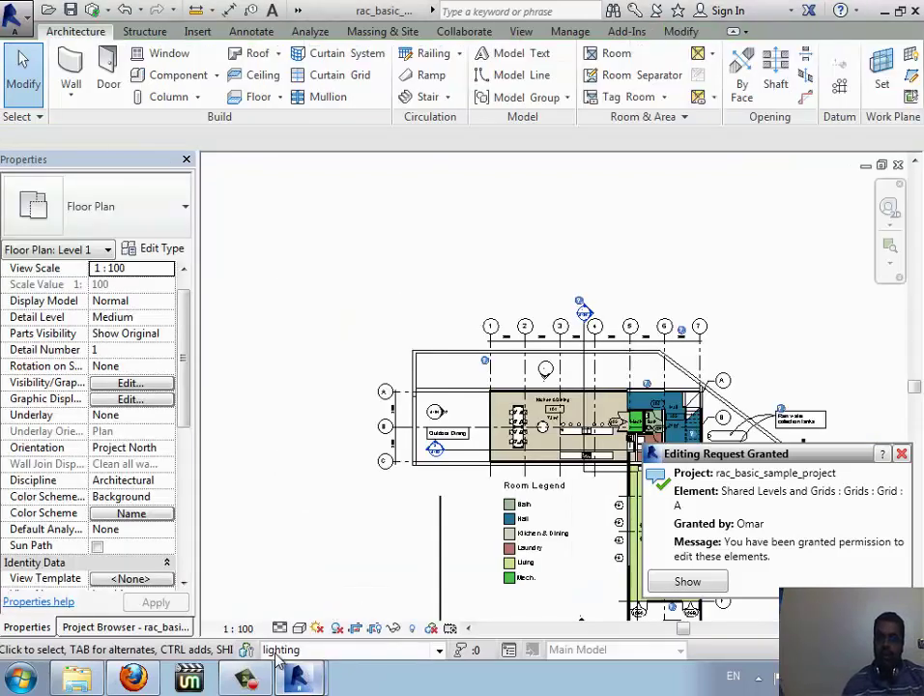
left_click(247, 650)
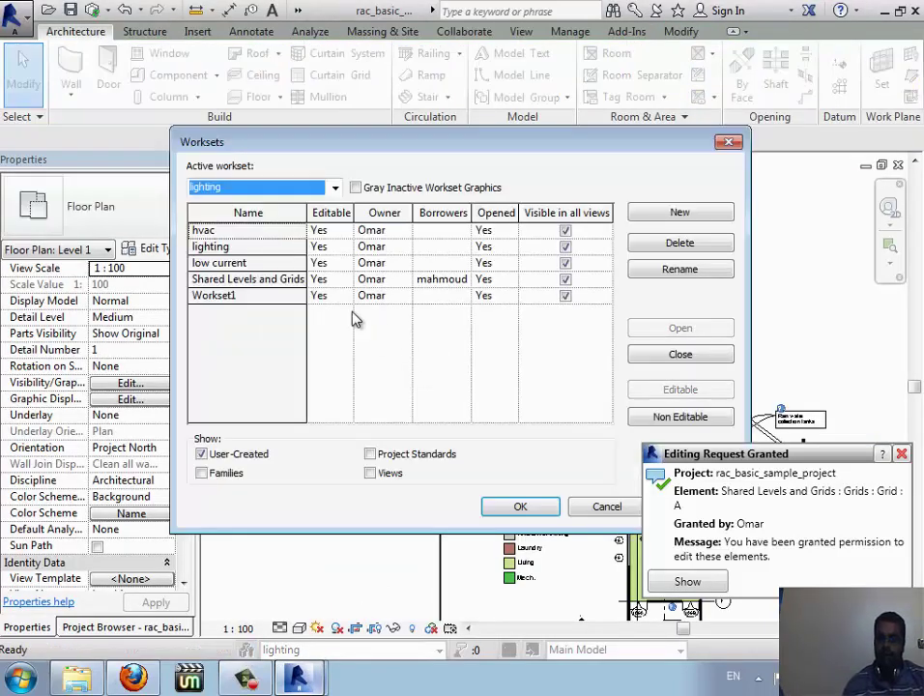
left_click(235, 249)
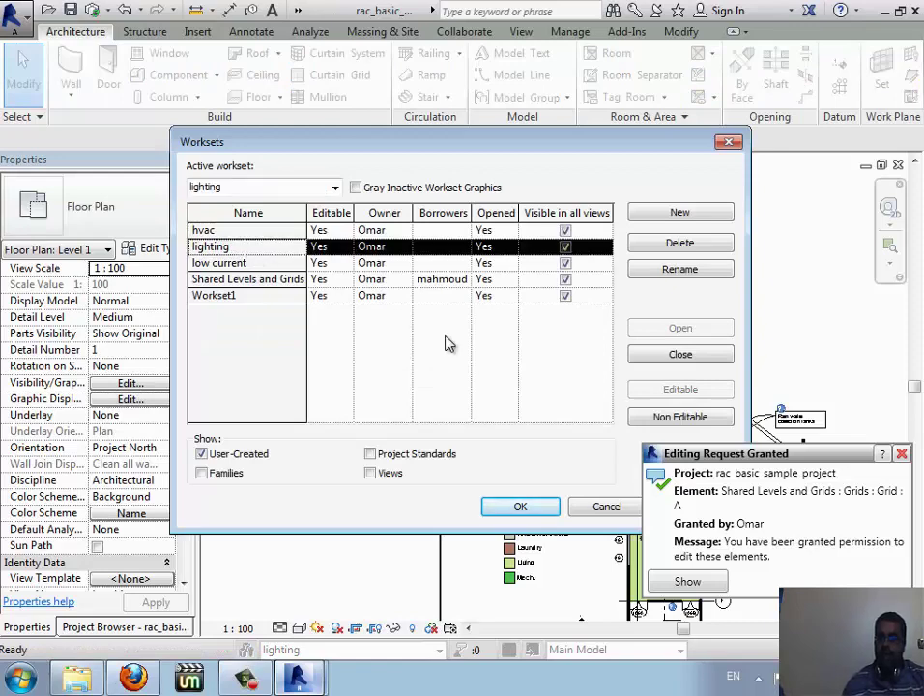
left_click(678, 420)
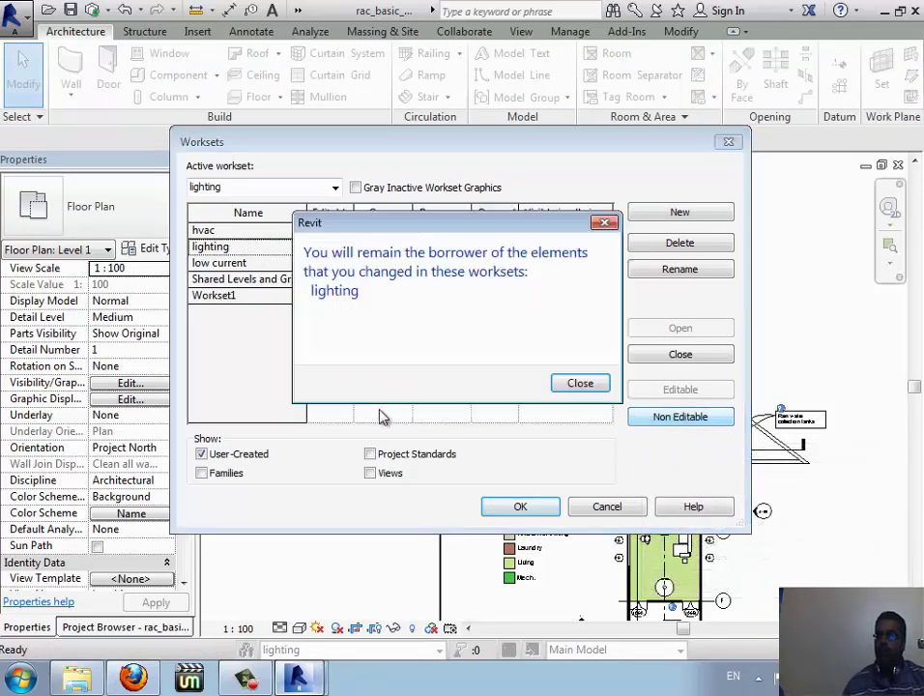
left_click(580, 383)
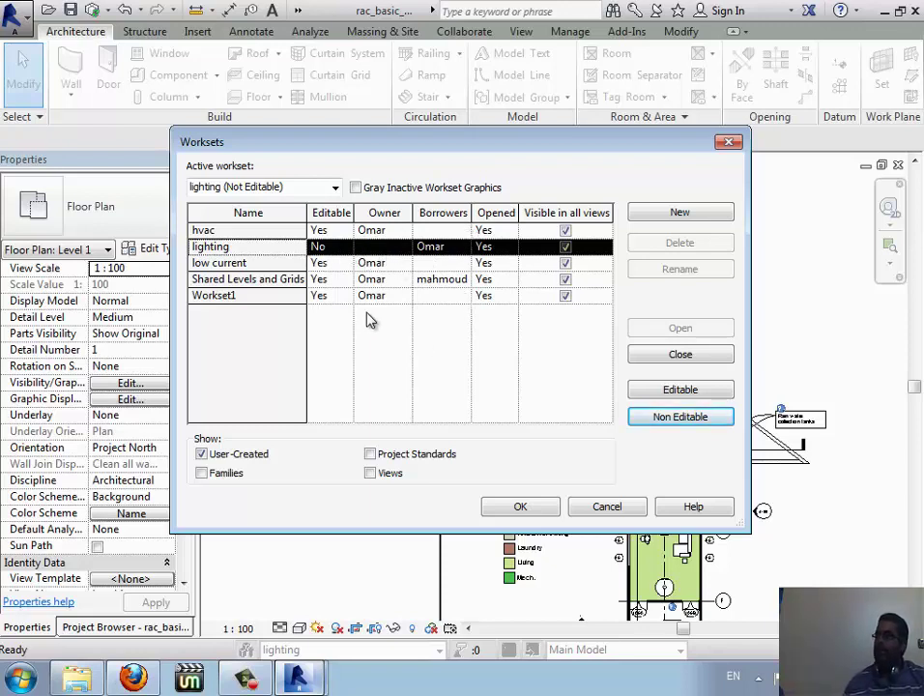
left_click(535, 512)
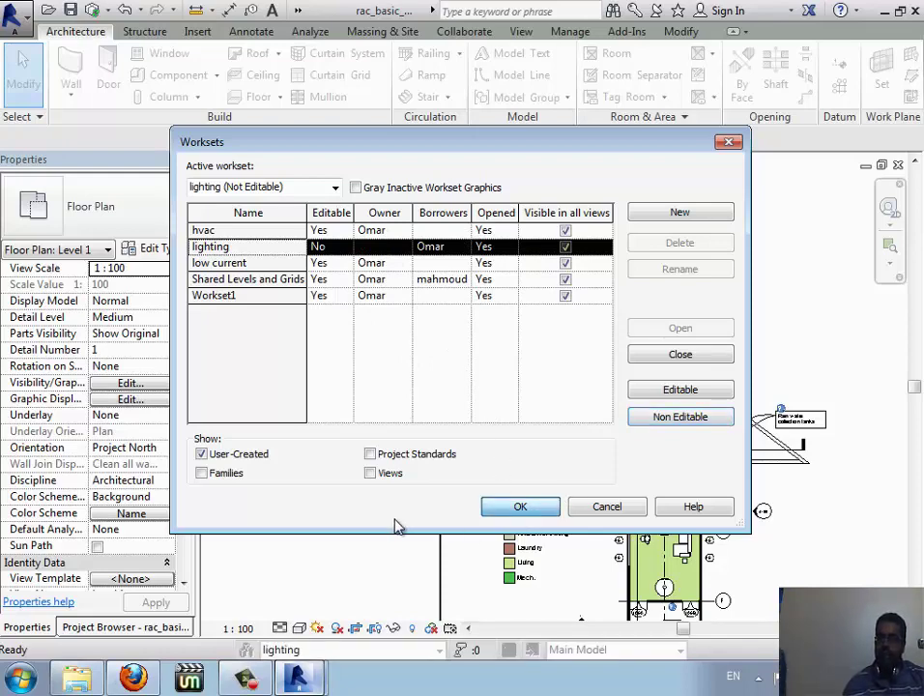
- Synchronize with the Desktop central file, keeping Save Local File checked
left_click(92, 11)
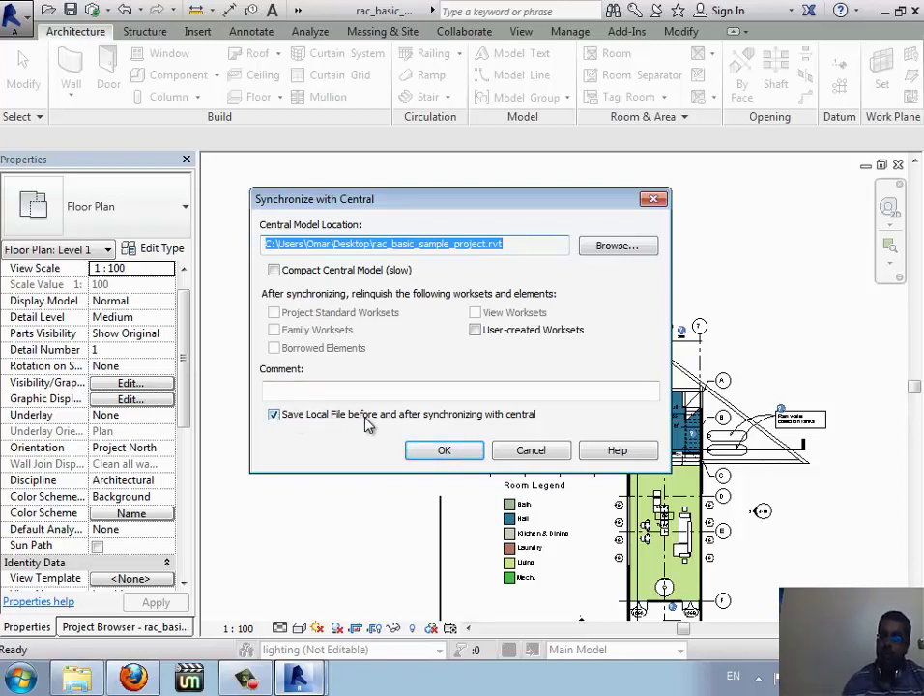
left_click(432, 454)
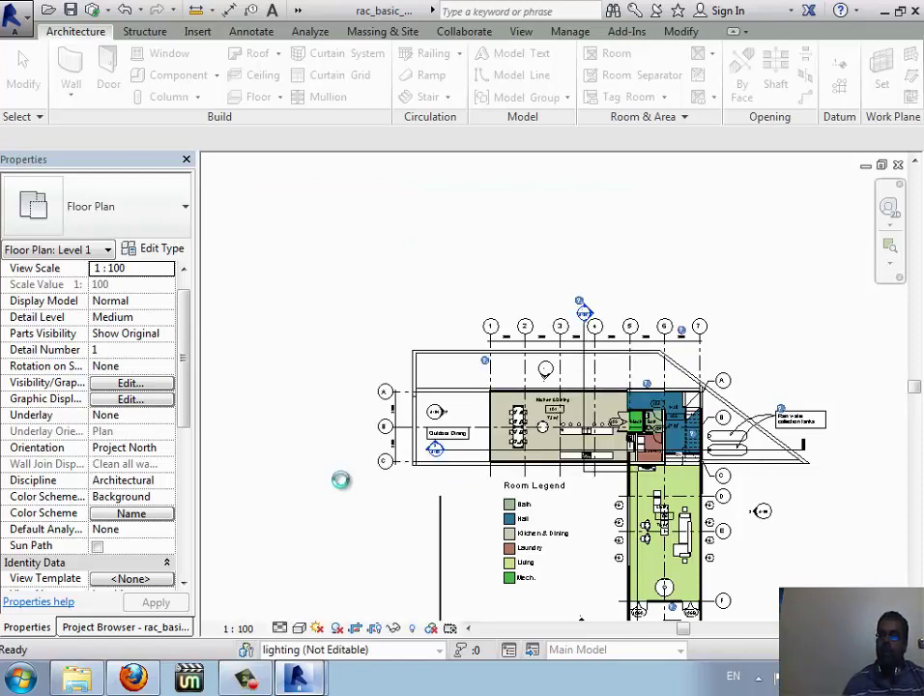
mouse_move(297, 678)
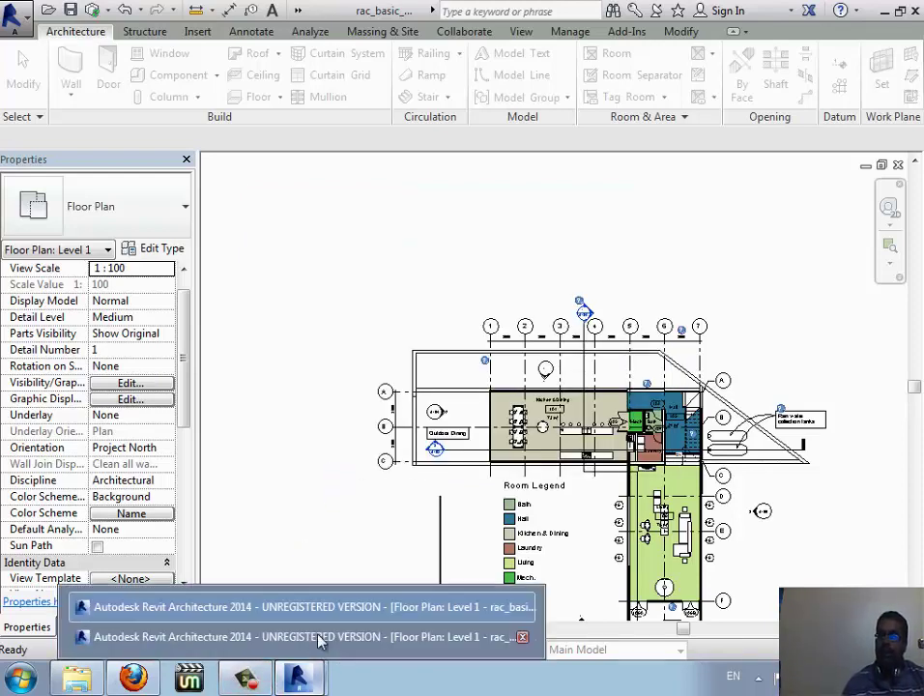
- In the other Revit window, make the lighting workset editable in Worksets and confirm with OK
left_click(321, 640)
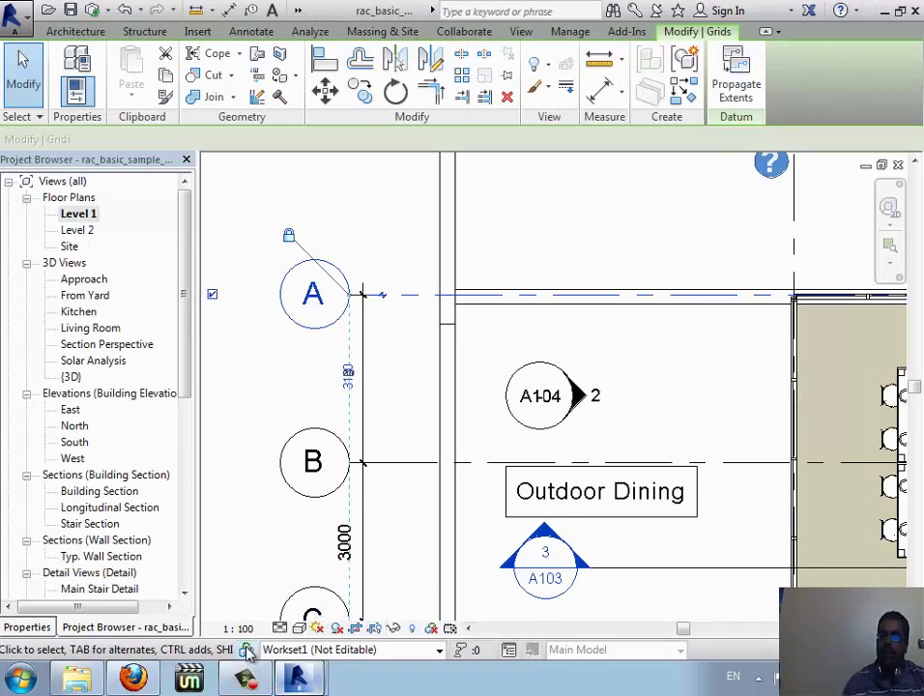
left_click(396, 577)
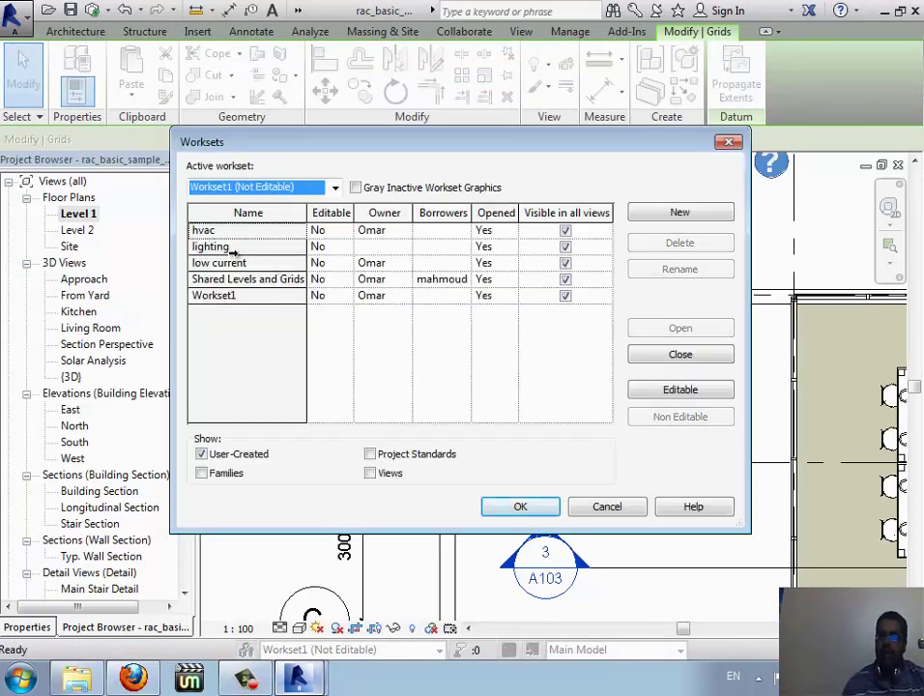
left_click(232, 249)
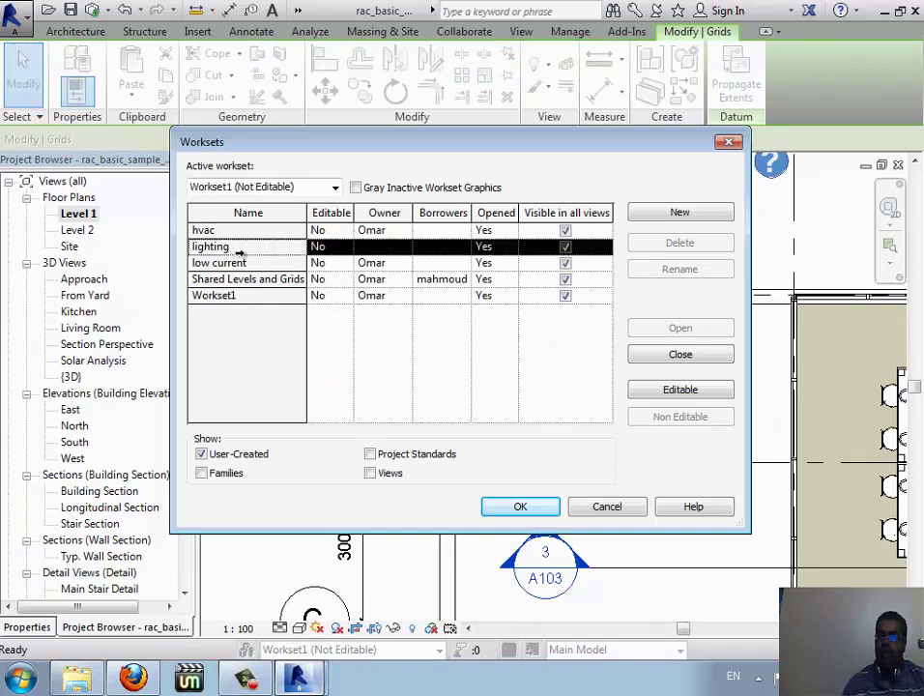
left_click(683, 398)
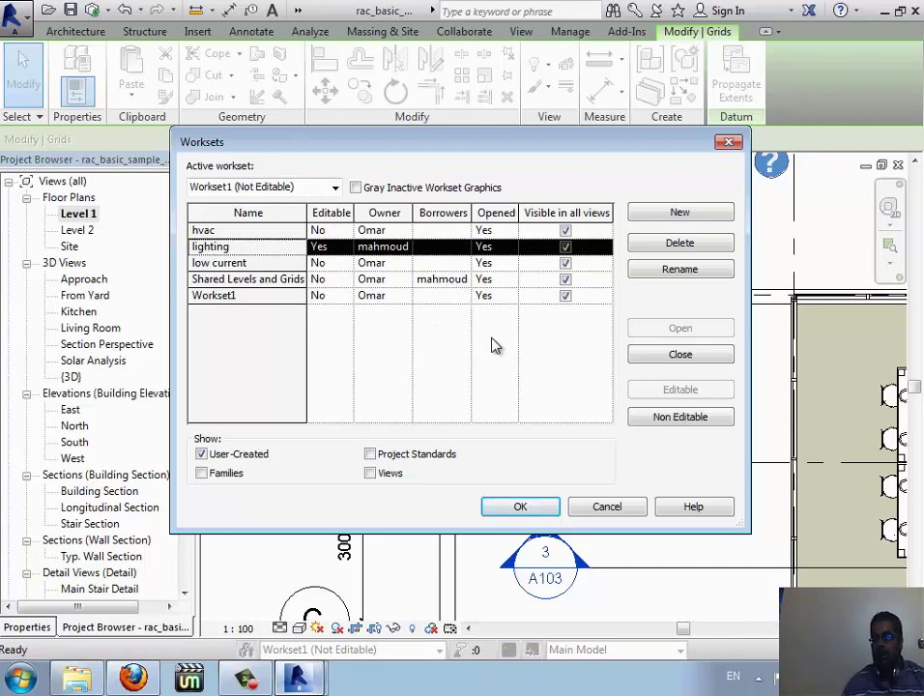
left_click(682, 358)
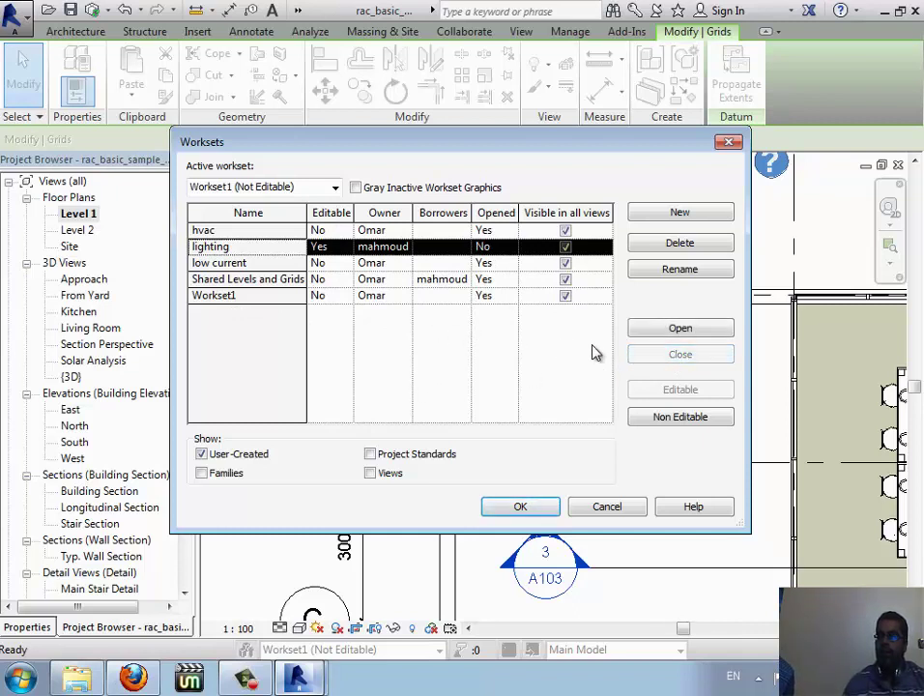
left_click(682, 329)
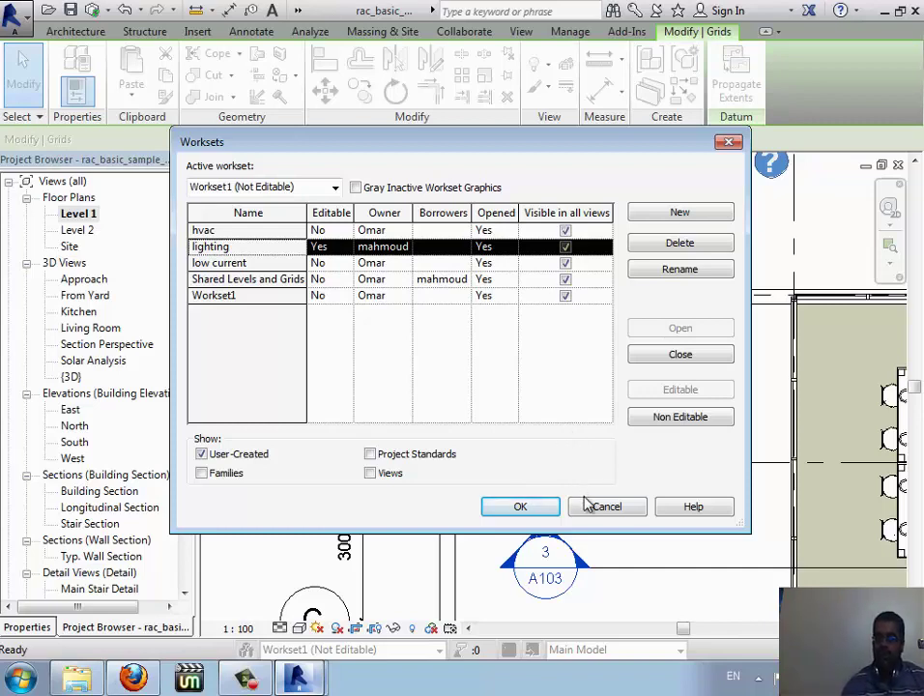
left_click(535, 511)
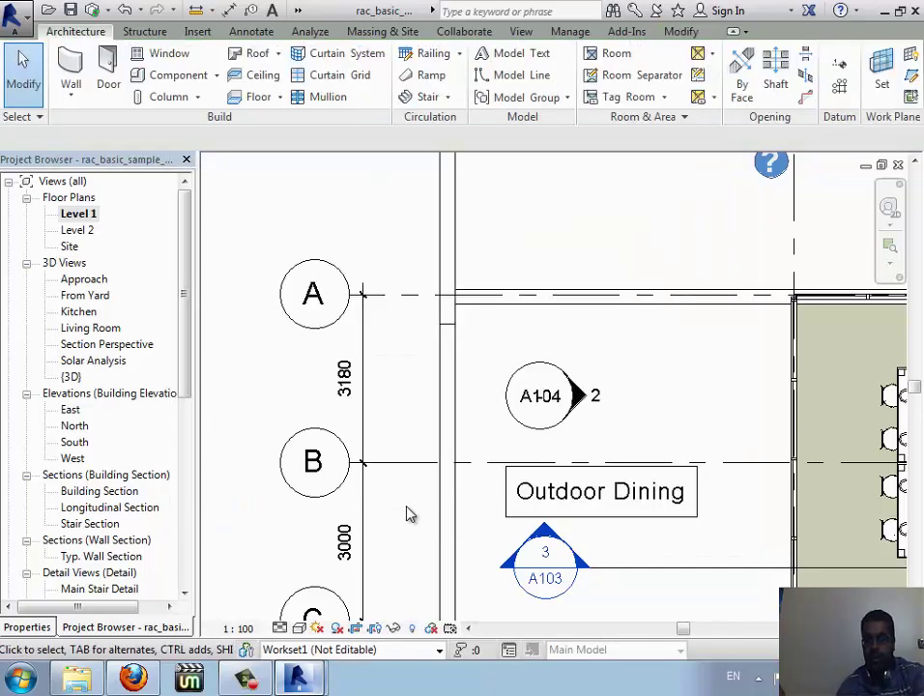
key("v")
key("g")
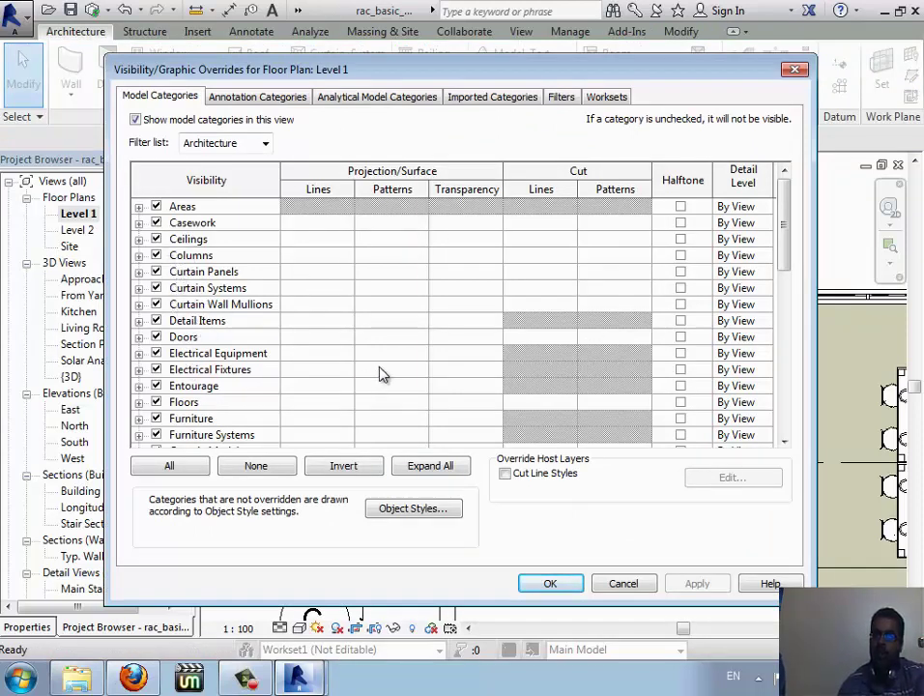
left_click(609, 96)
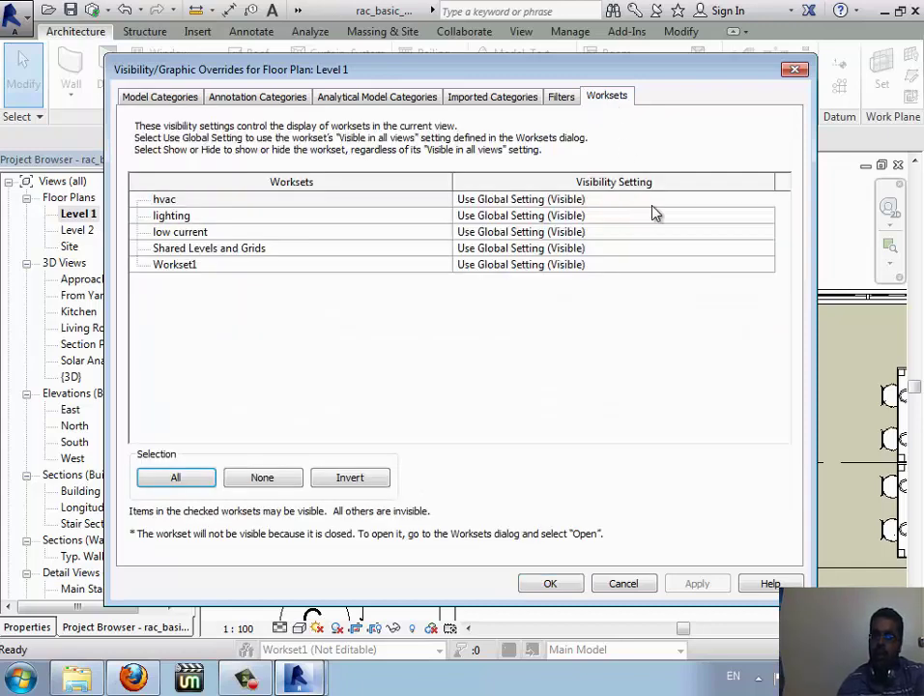
left_click(765, 200)
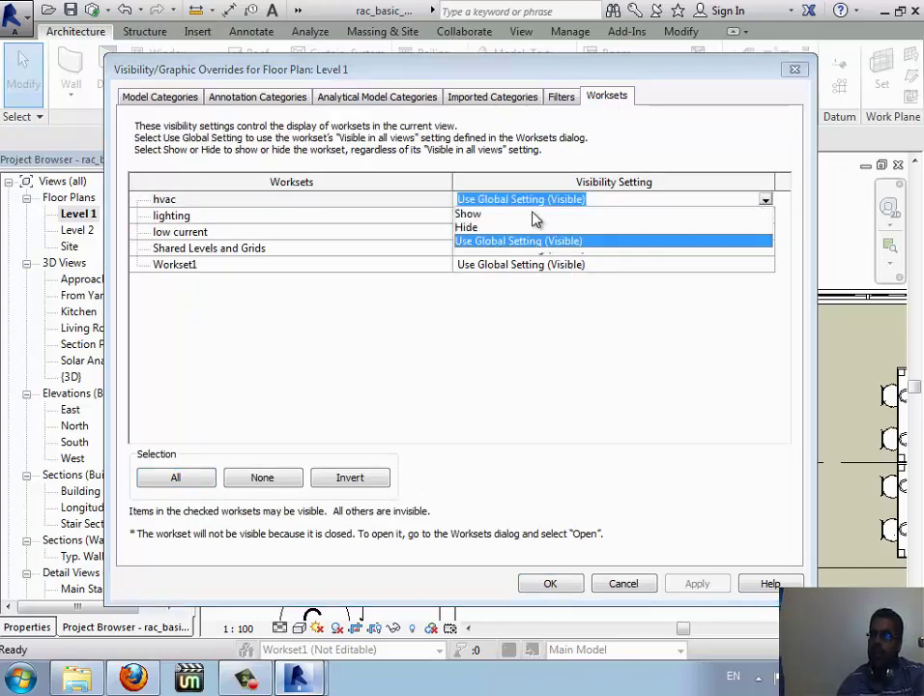
left_click(537, 240)
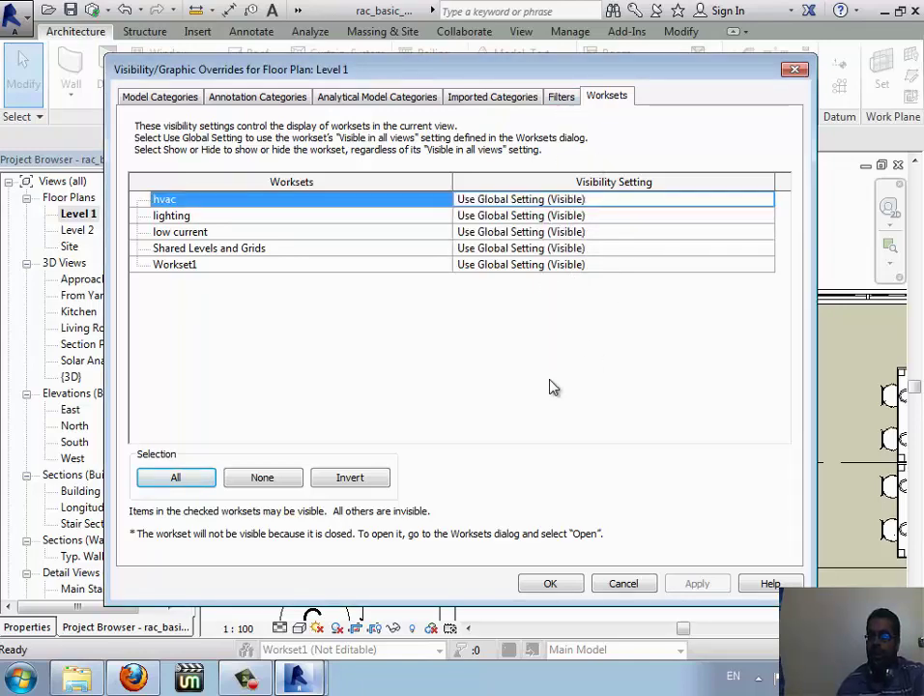
left_click(795, 70)
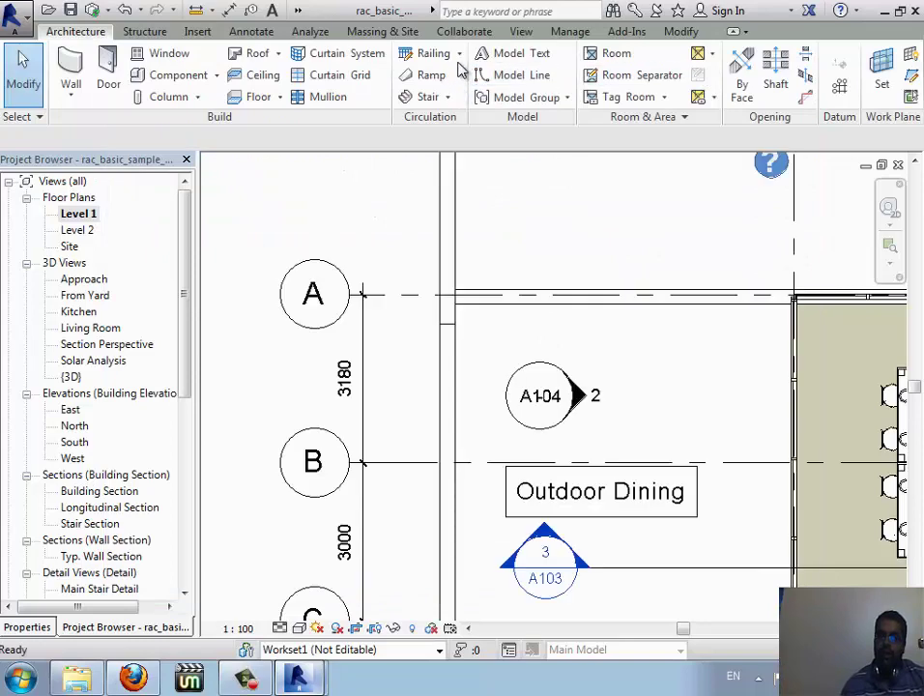
- Open Collaborate > Worksets and make the lighting workset editable
left_click(464, 31)
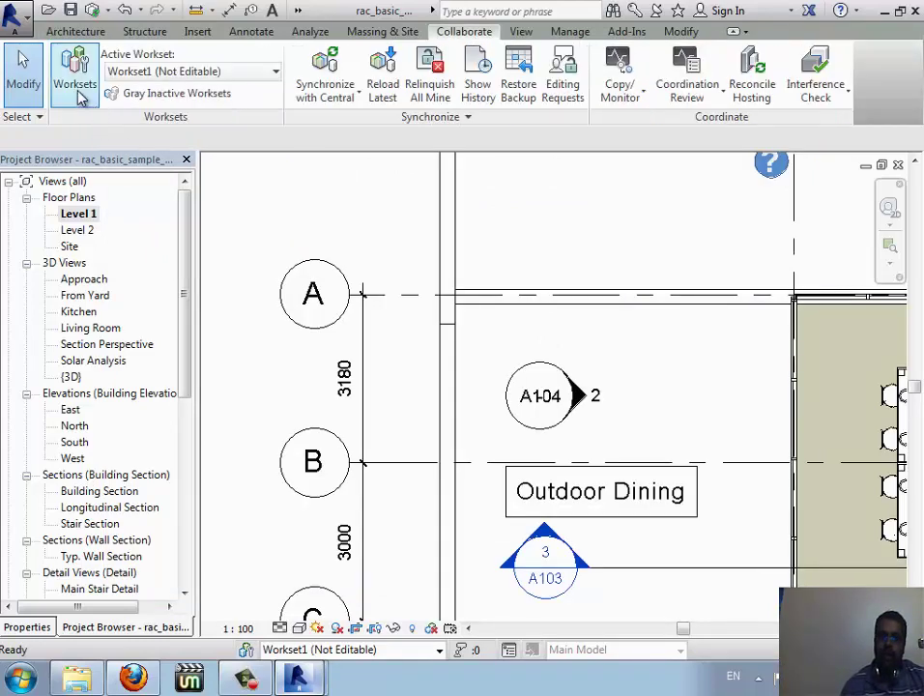
left_click(78, 87)
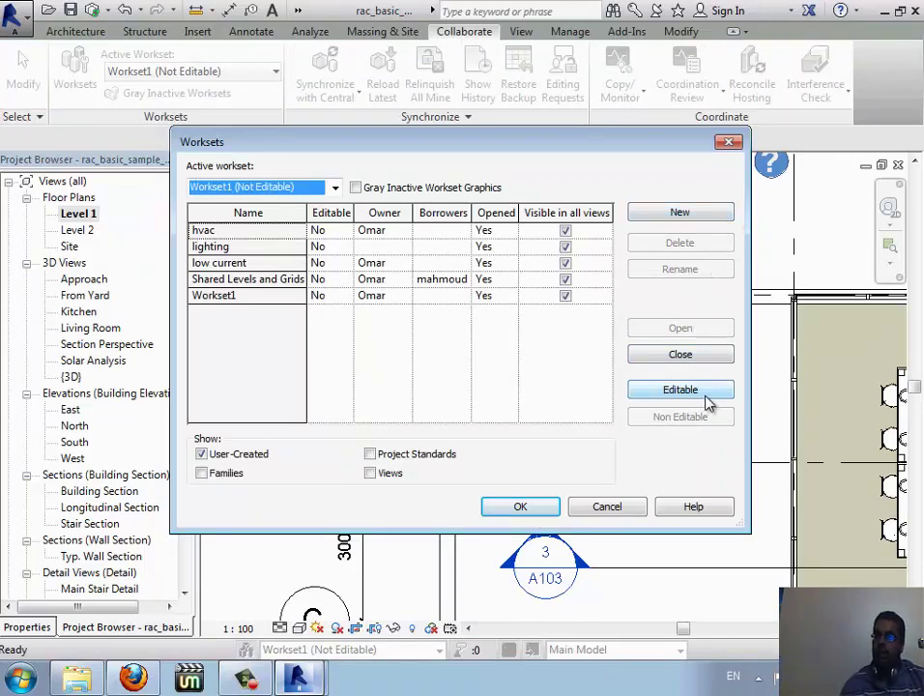
left_click(215, 247)
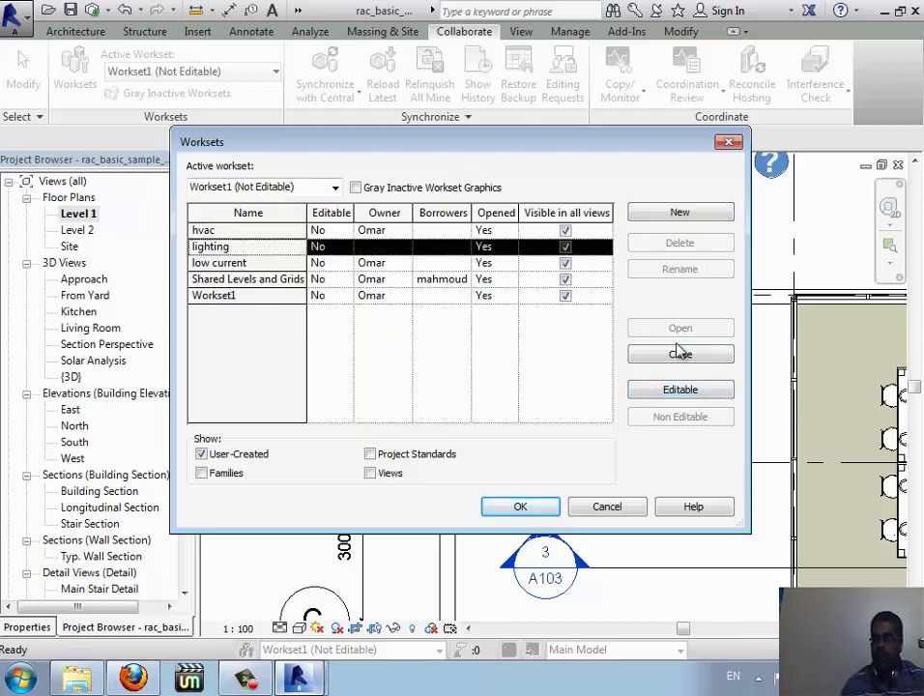
left_click(710, 393)
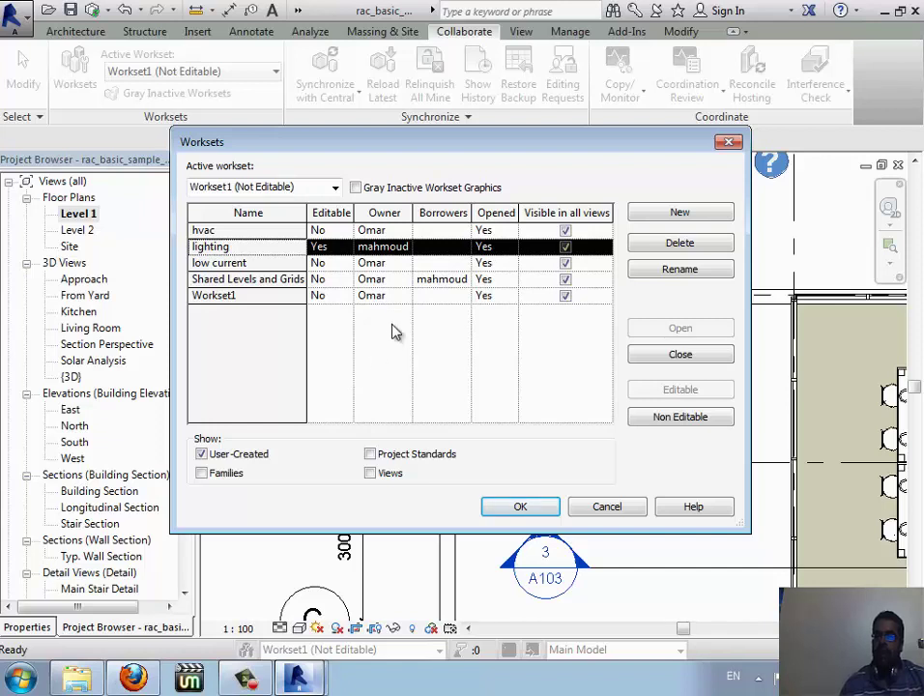
- Try making Workset1 editable, dismiss the ownership error, and hide user-created worksets
left_click(386, 295)
left_click(696, 391)
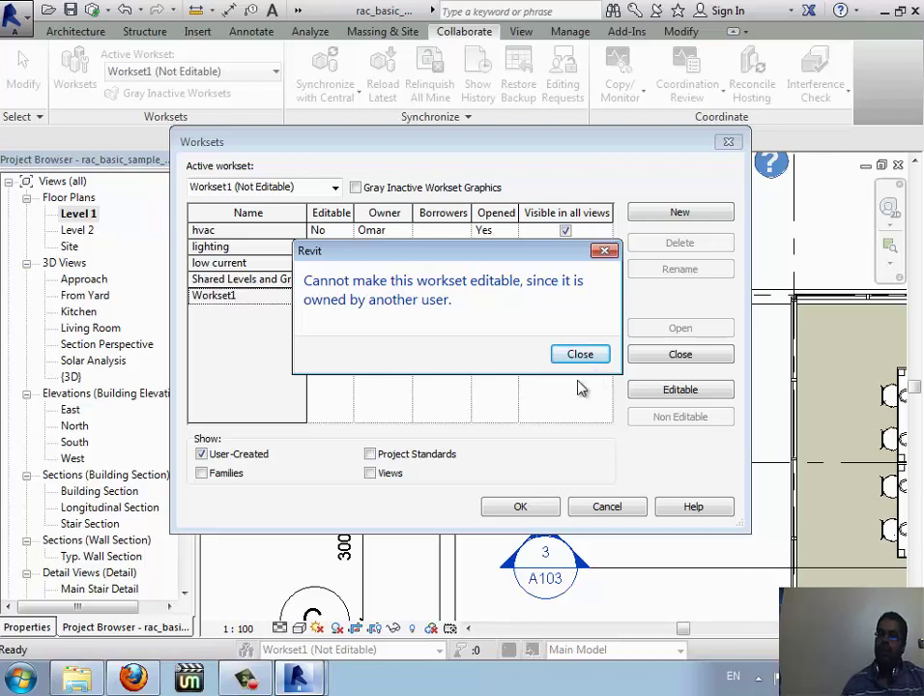
left_click(588, 355)
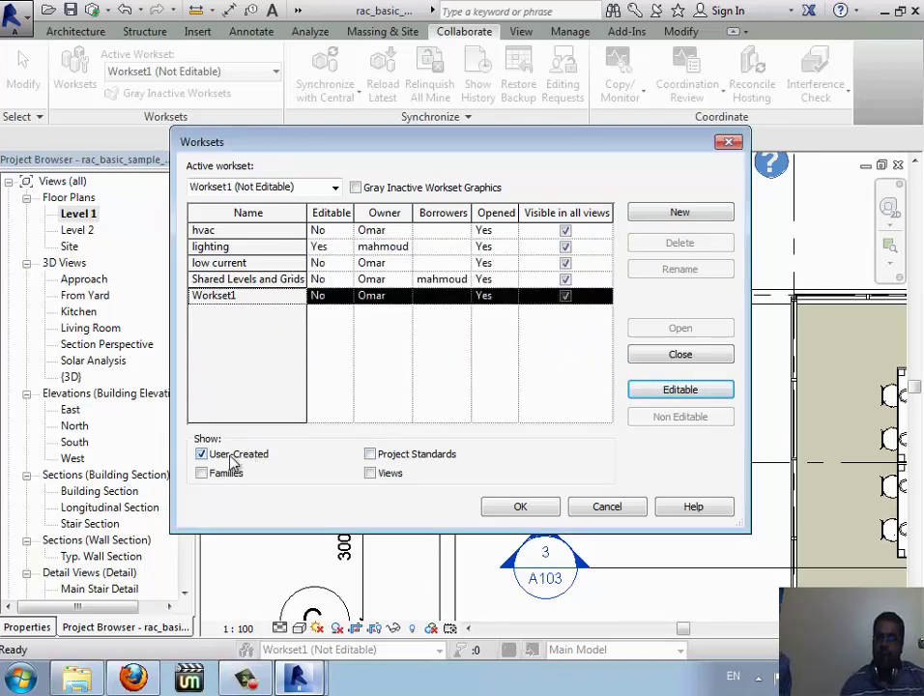
left_click(232, 454)
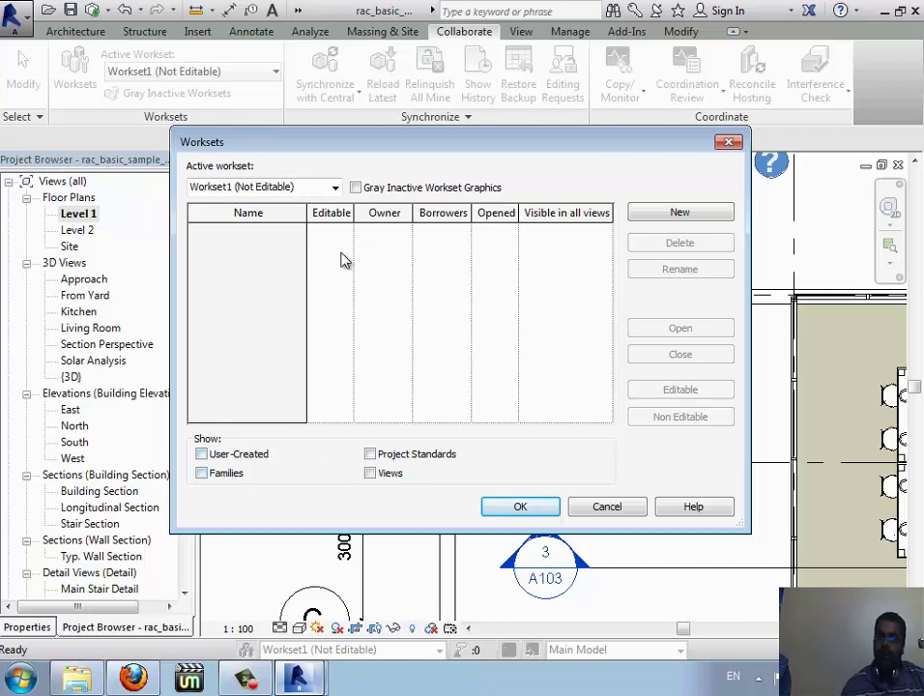
left_click(237, 459)
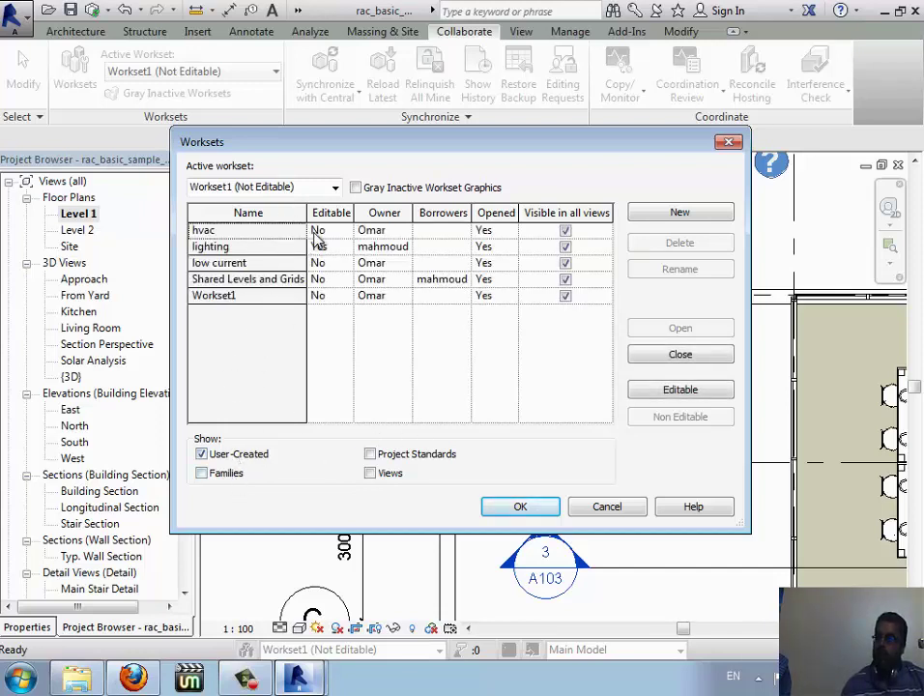
left_click(250, 456)
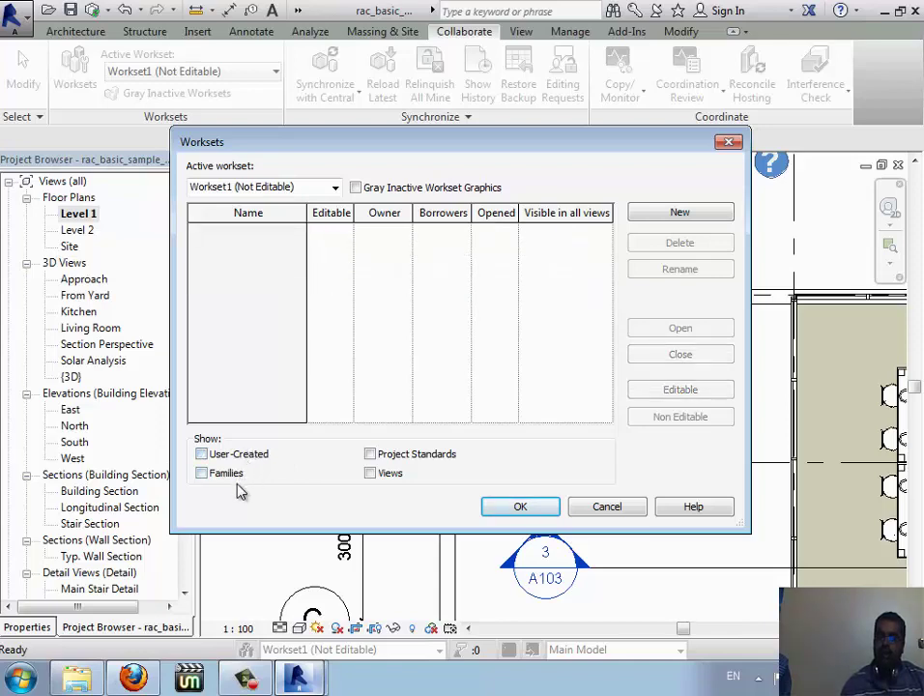
- Show family worksets, make the six Curtain Wall worksets editable, then show only view worksets
left_click(239, 475)
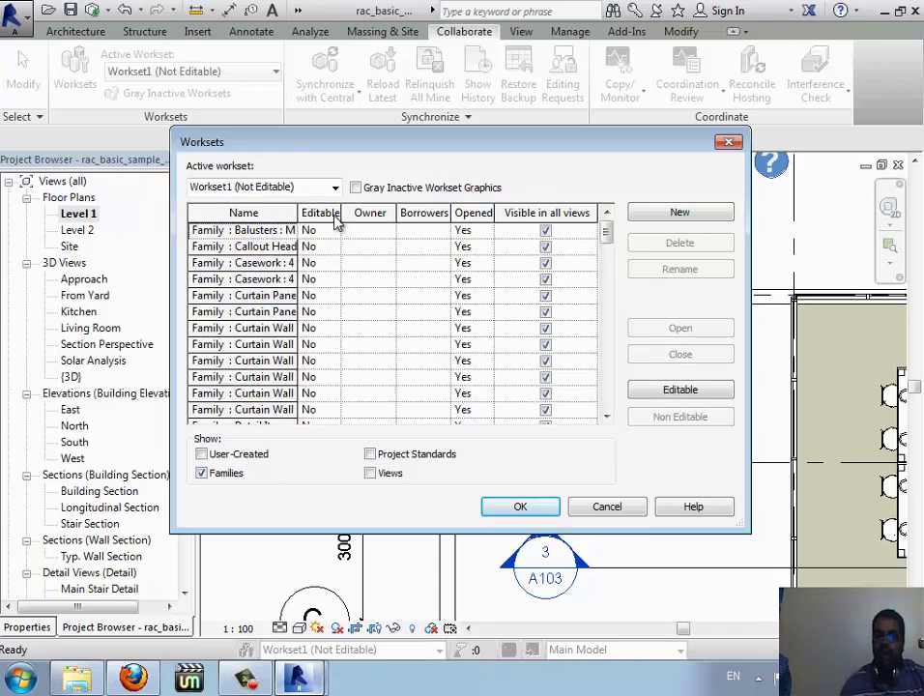
left_click_drag(268, 327, 268, 410)
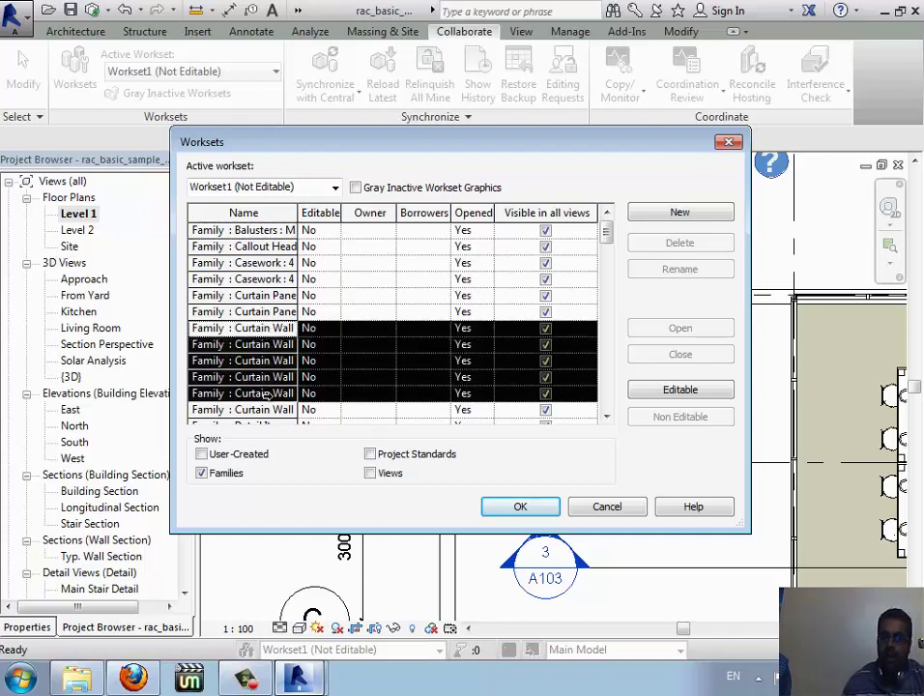
left_click(654, 392)
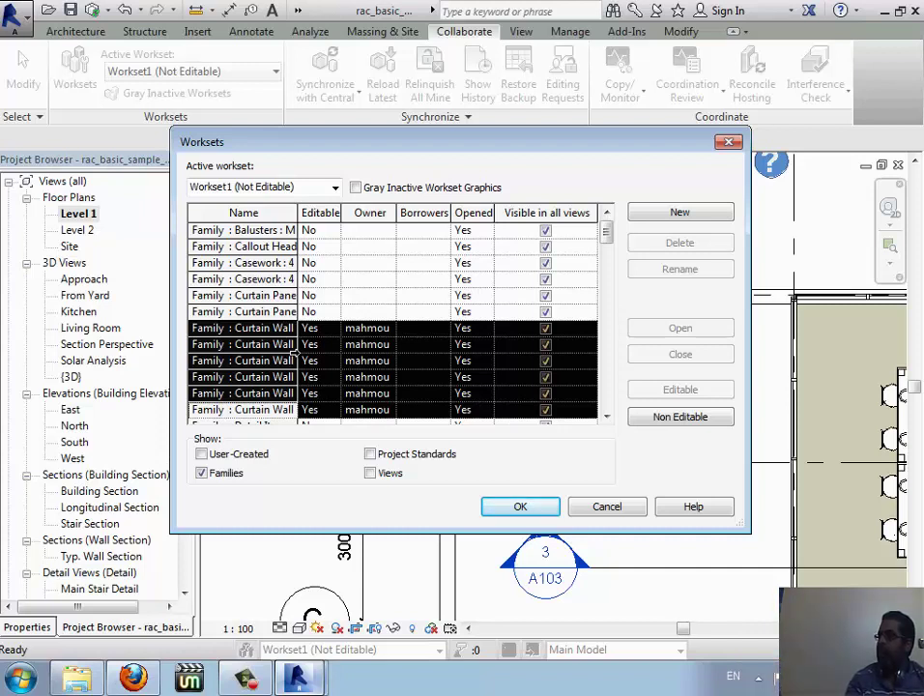
left_click(225, 474)
left_click(372, 472)
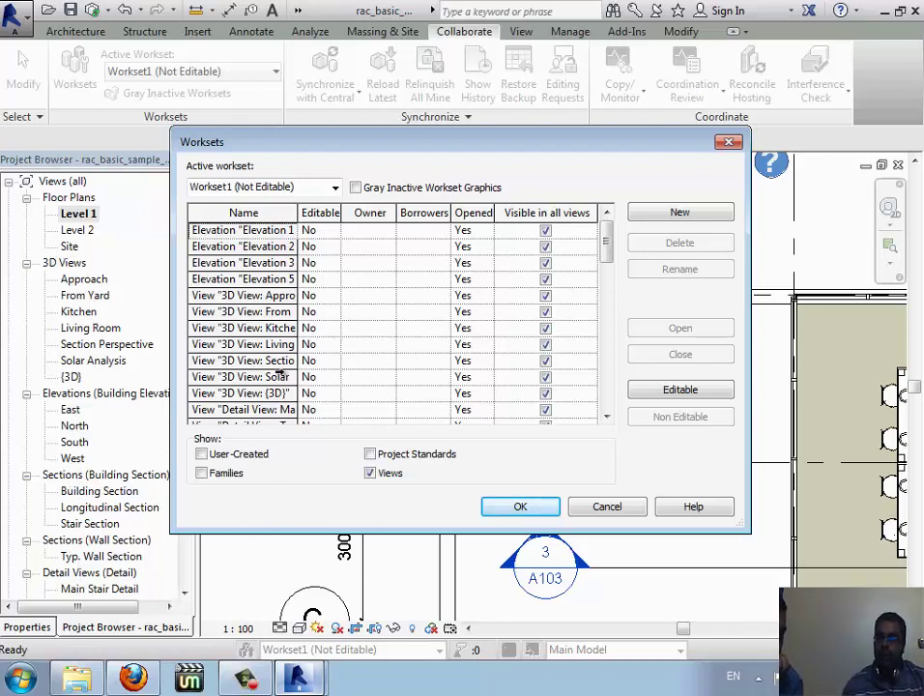
- Make the selected elevation and 3D view worksets editable and set lighting as the active workset
left_click_drag(256, 245, 263, 360)
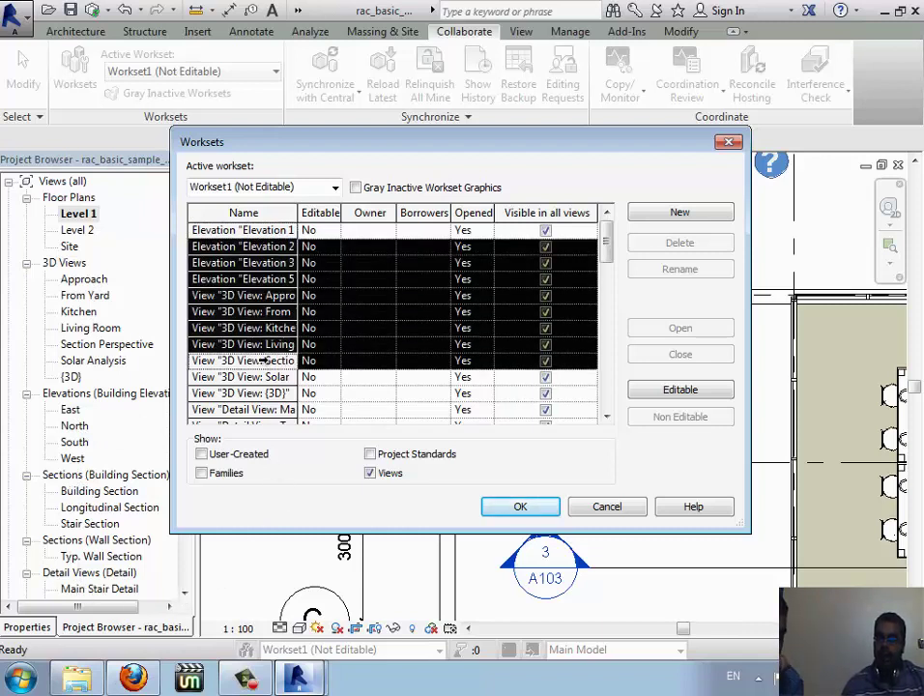
left_click(688, 388)
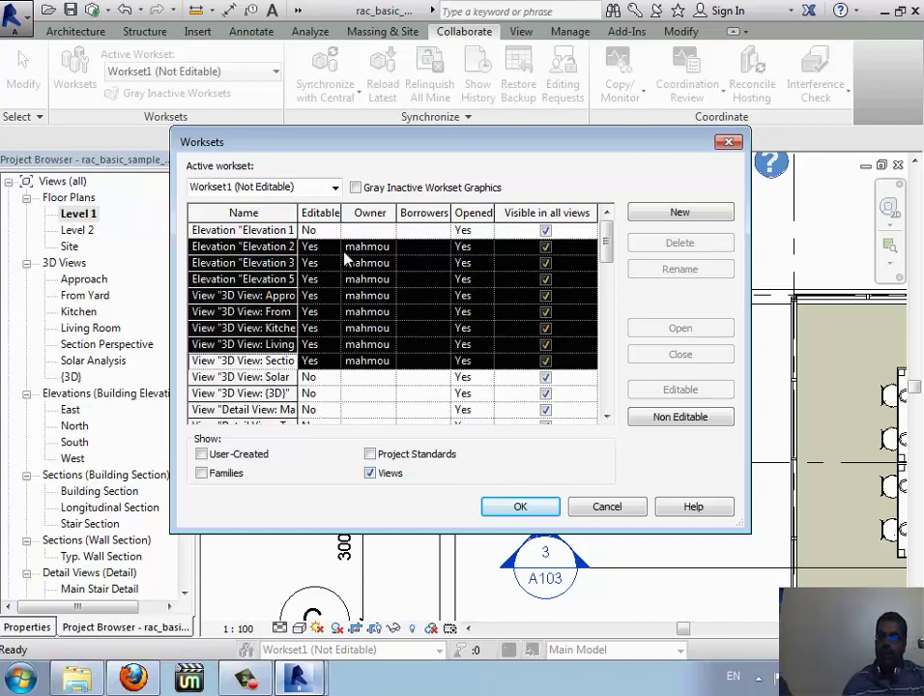
left_click(333, 188)
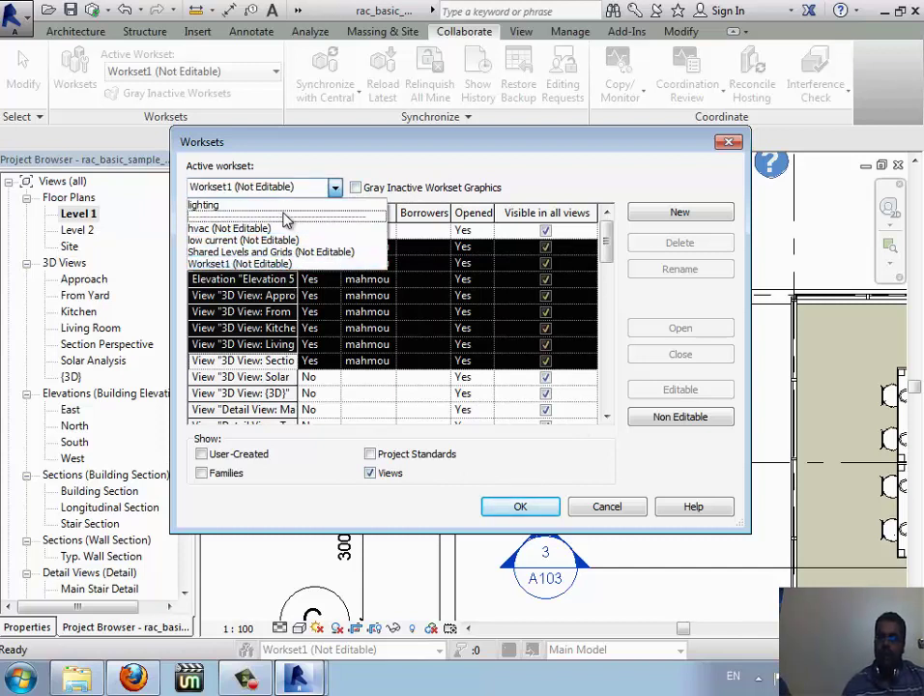
left_click(284, 206)
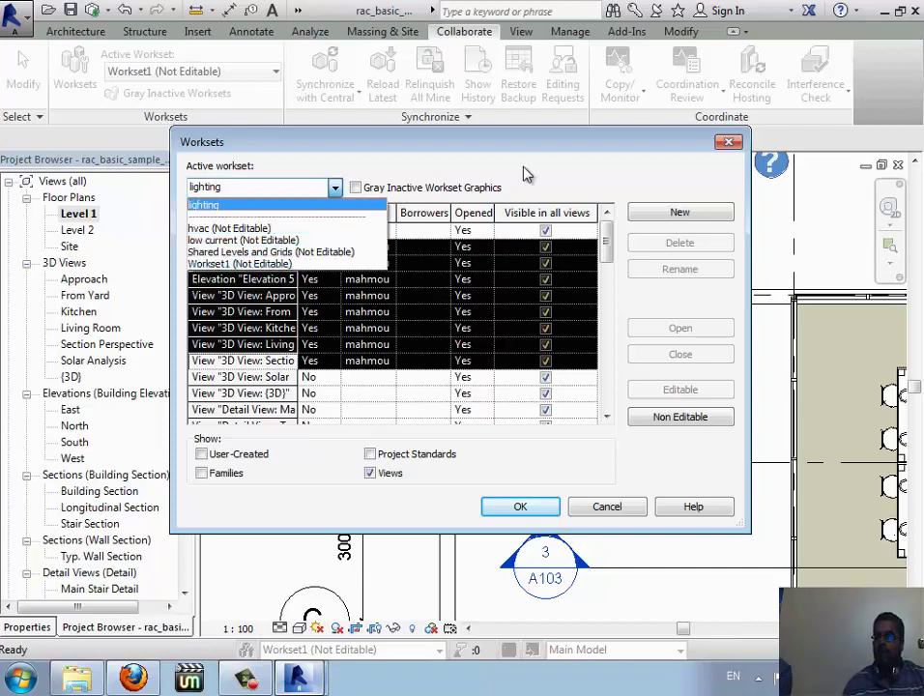
left_click(592, 170)
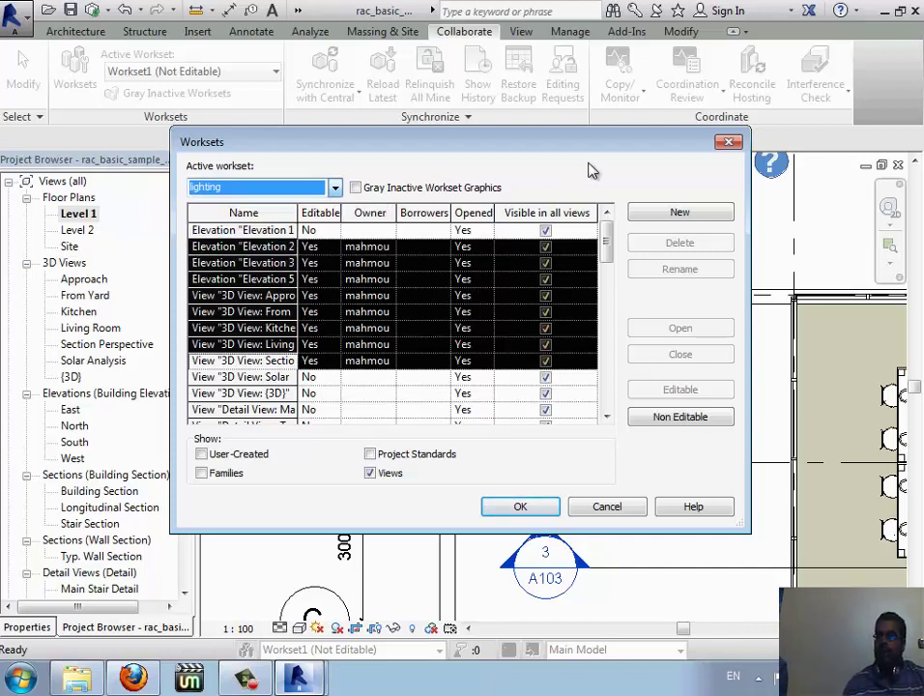
- Leave Gray Inactive Workset Graphics off and close the Worksets dialog
left_click(380, 192)
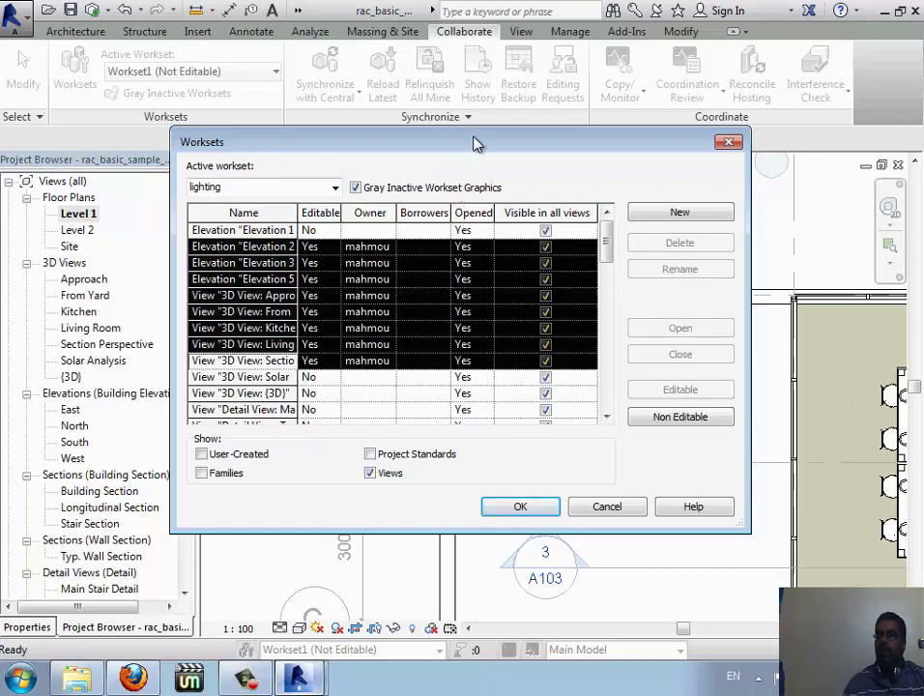
mouse_move(474, 144)
left_mouse_down()
mouse_move(118, 58)
mouse_move(201, 51)
left_mouse_up()
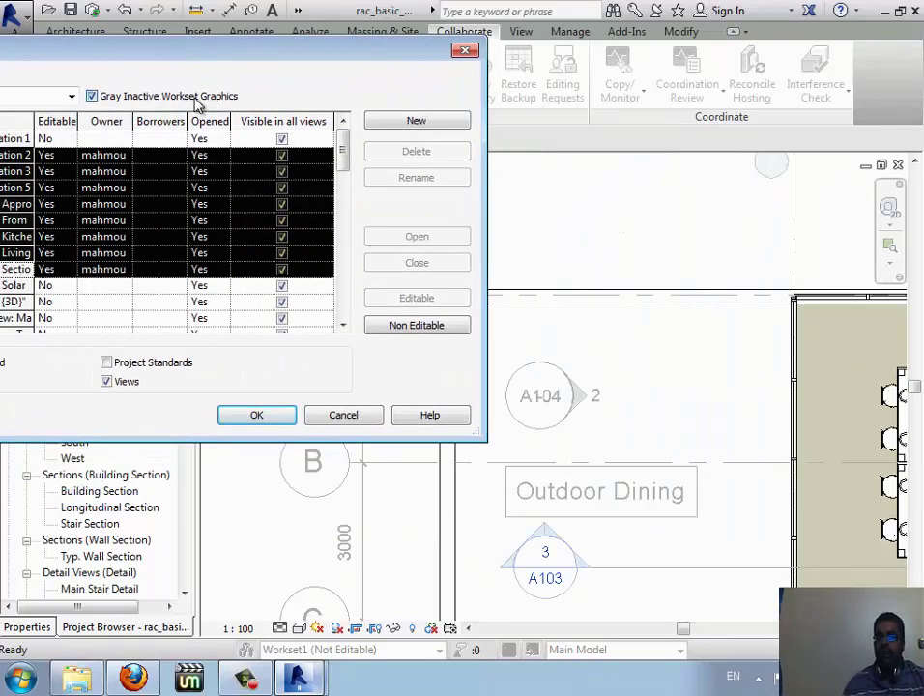
left_click(196, 96)
left_click(196, 98)
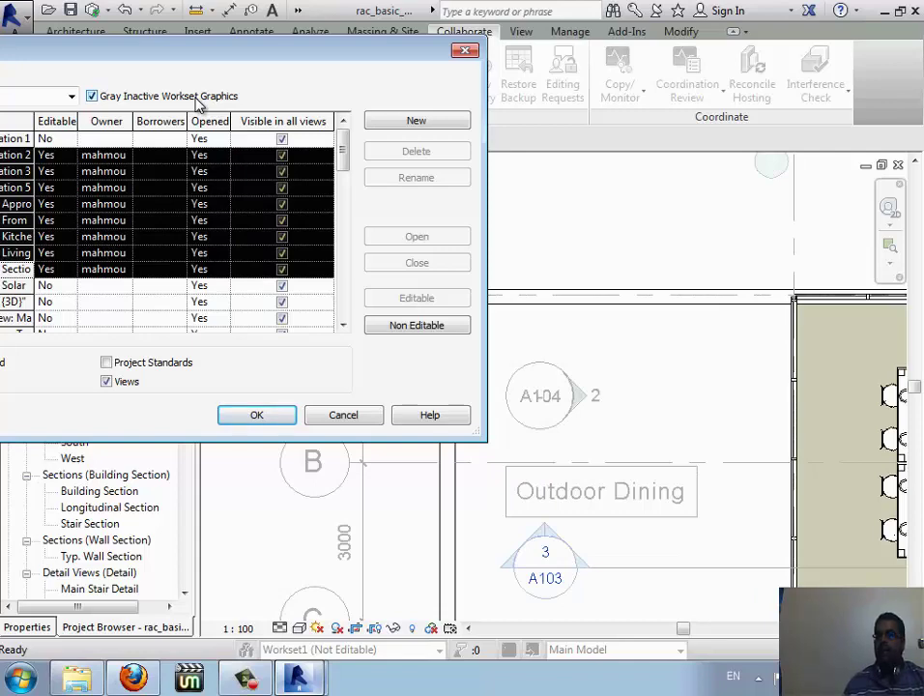
left_click_drag(210, 56, 353, 85)
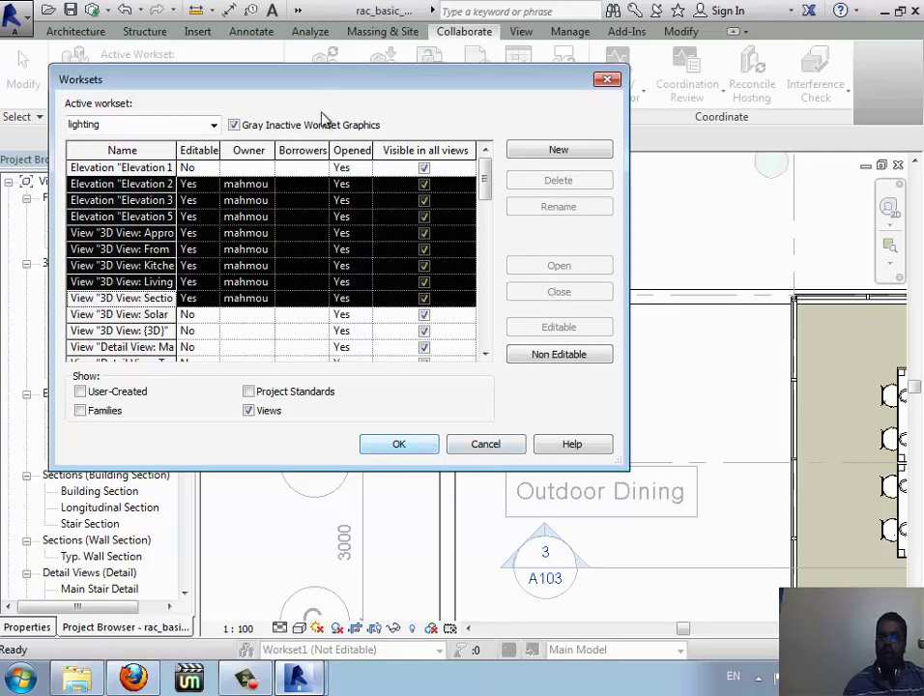
left_click(322, 127)
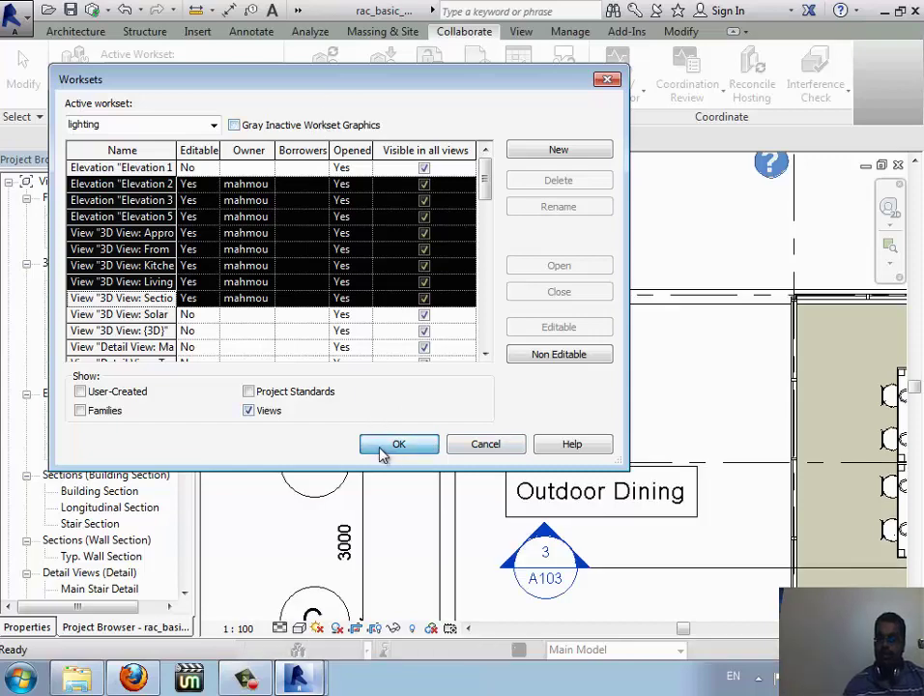
key("Return")
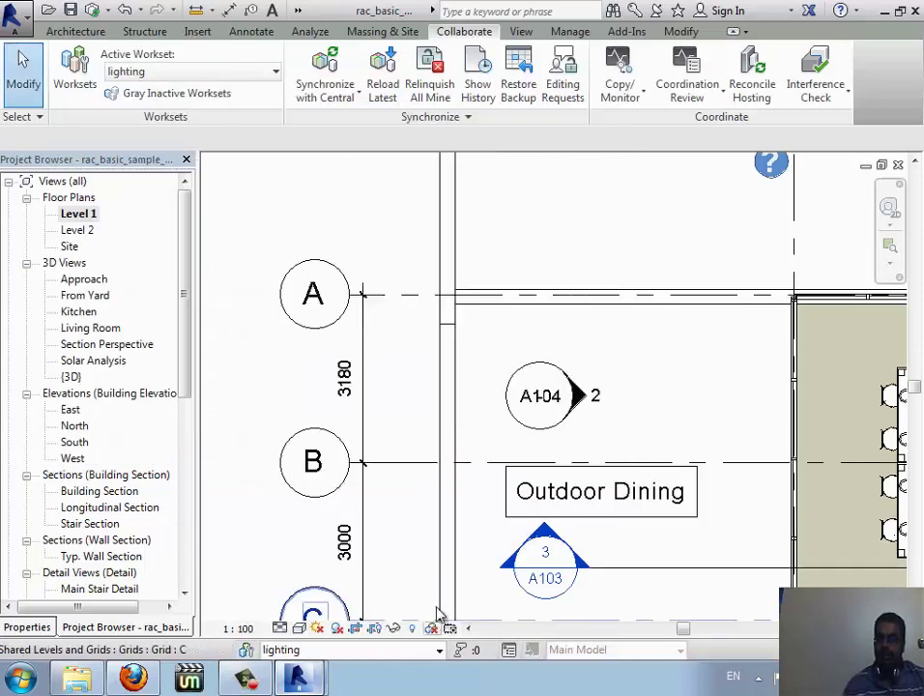
- Nudge grid B down, place an edit request with its owner, and switch to the other session
left_click(468, 464)
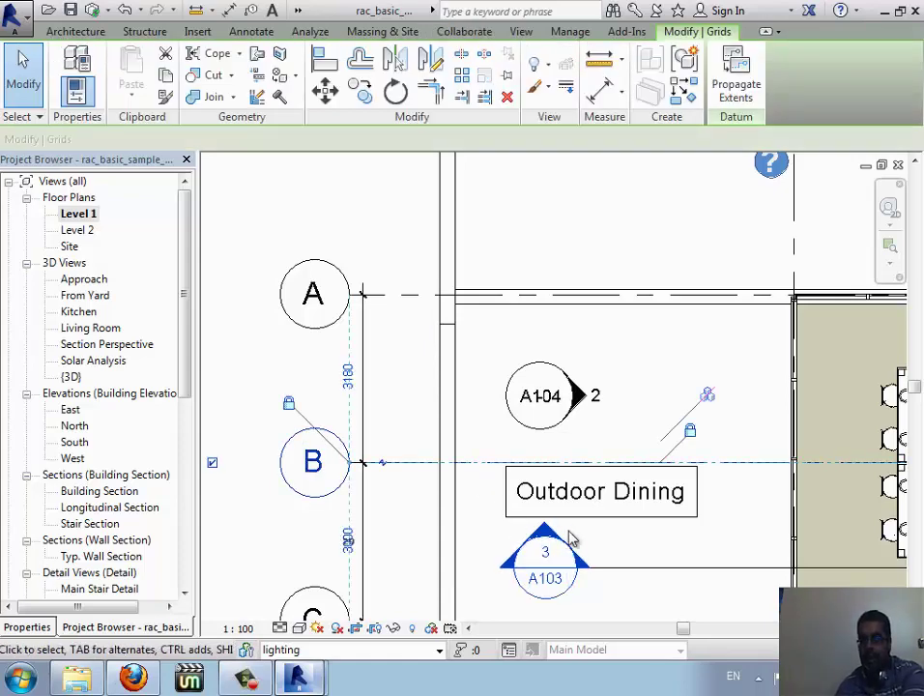
key("Down")
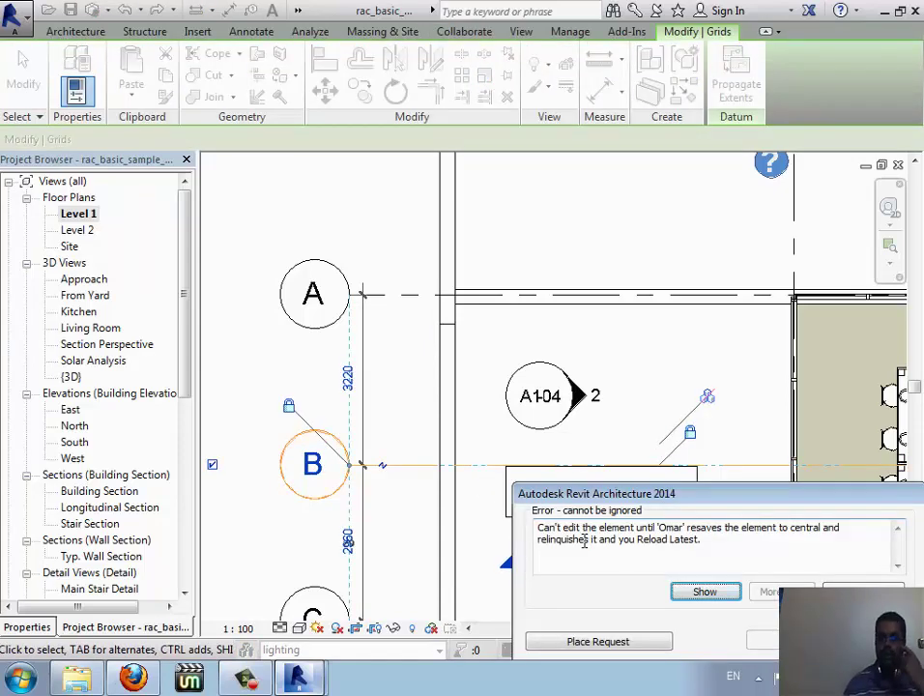
left_click(624, 643)
mouse_move(297, 677)
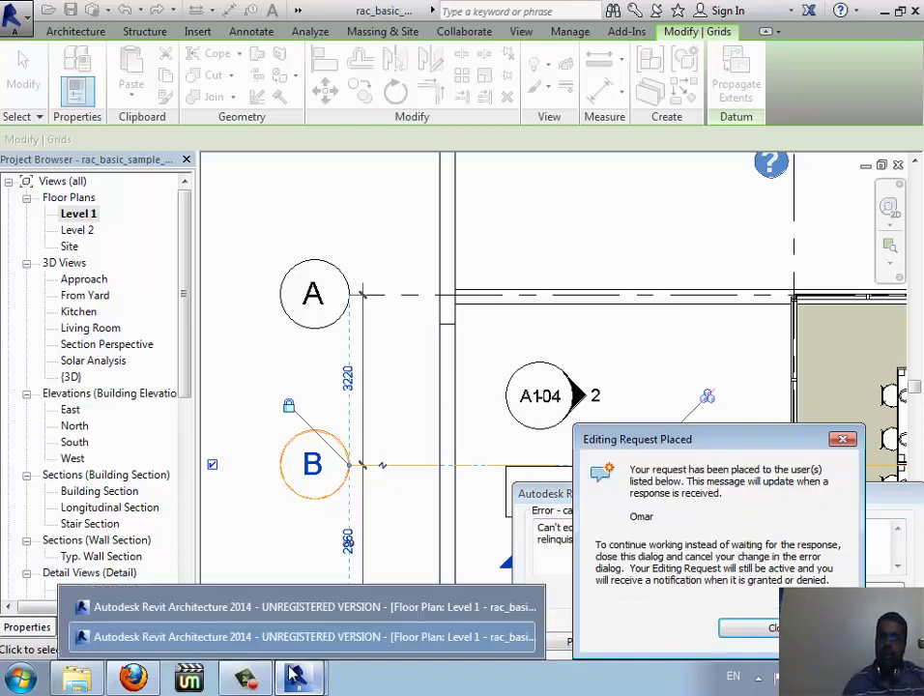
left_click(309, 609)
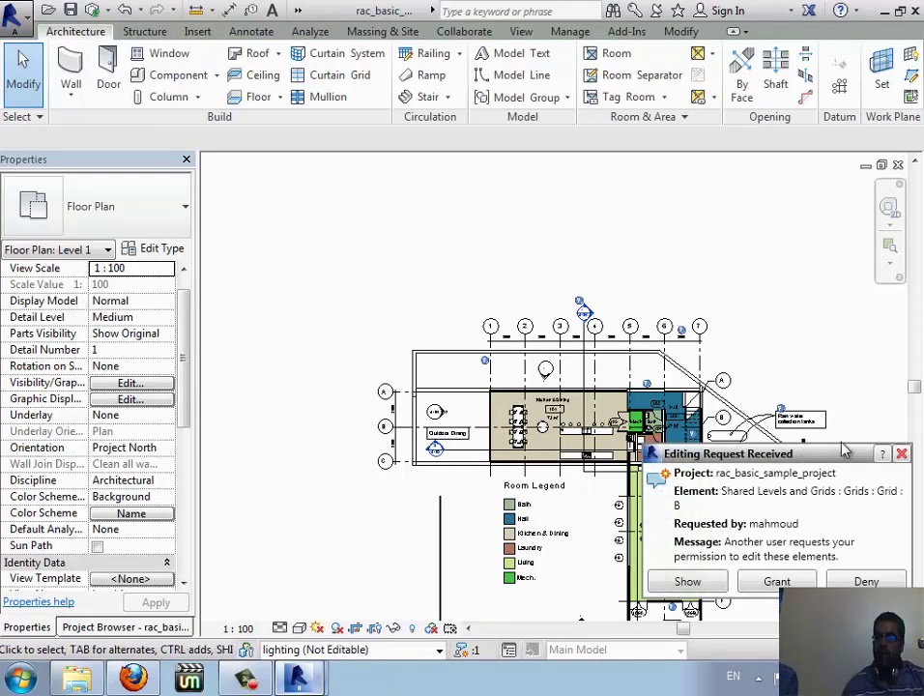
- Show the grid B request in Editing Requests, deny it, and return to the requesting session
left_click(902, 454)
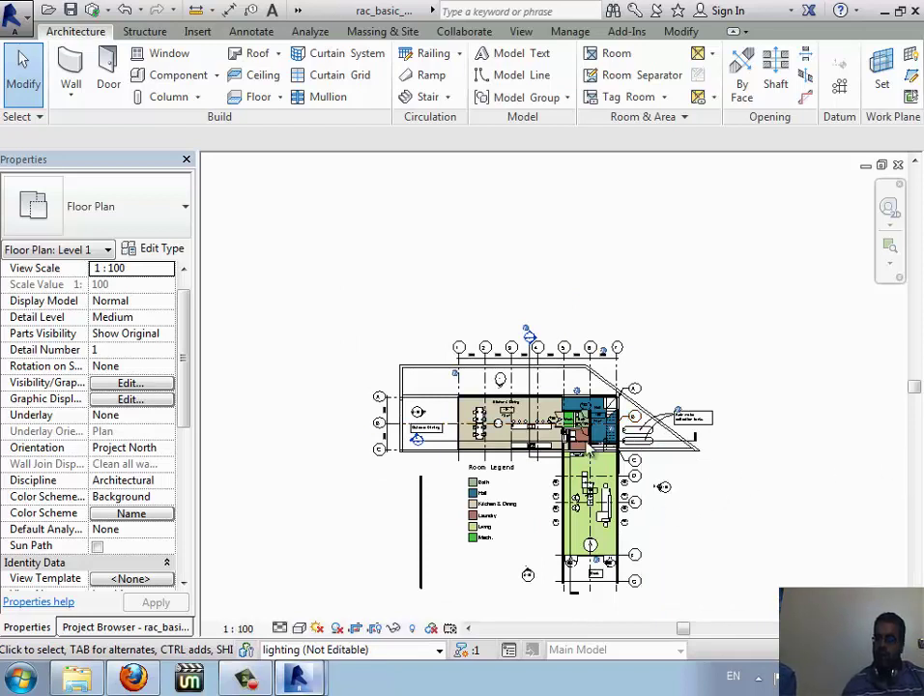
left_click(465, 654)
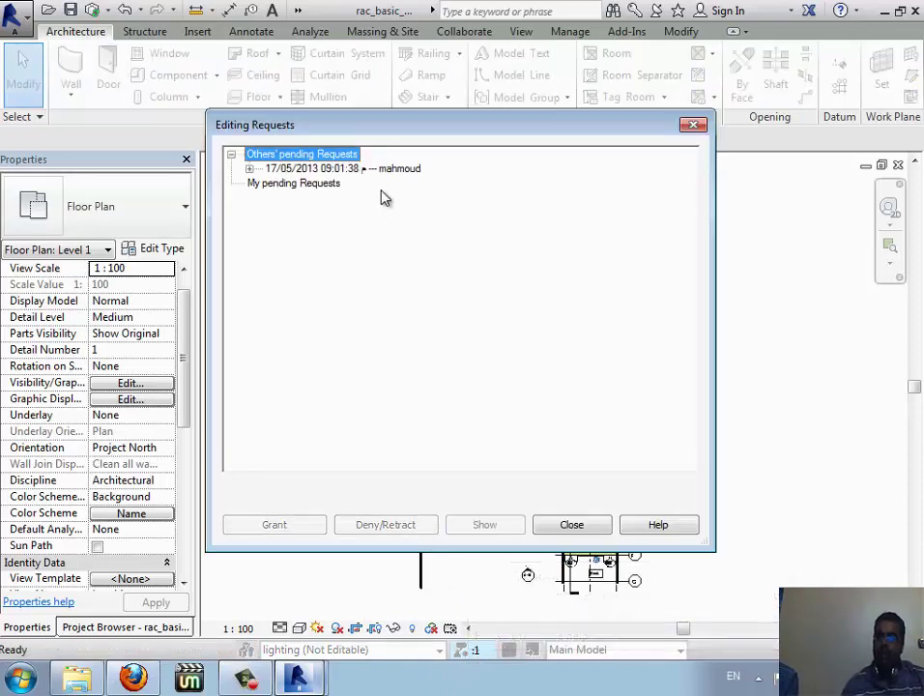
left_click(377, 169)
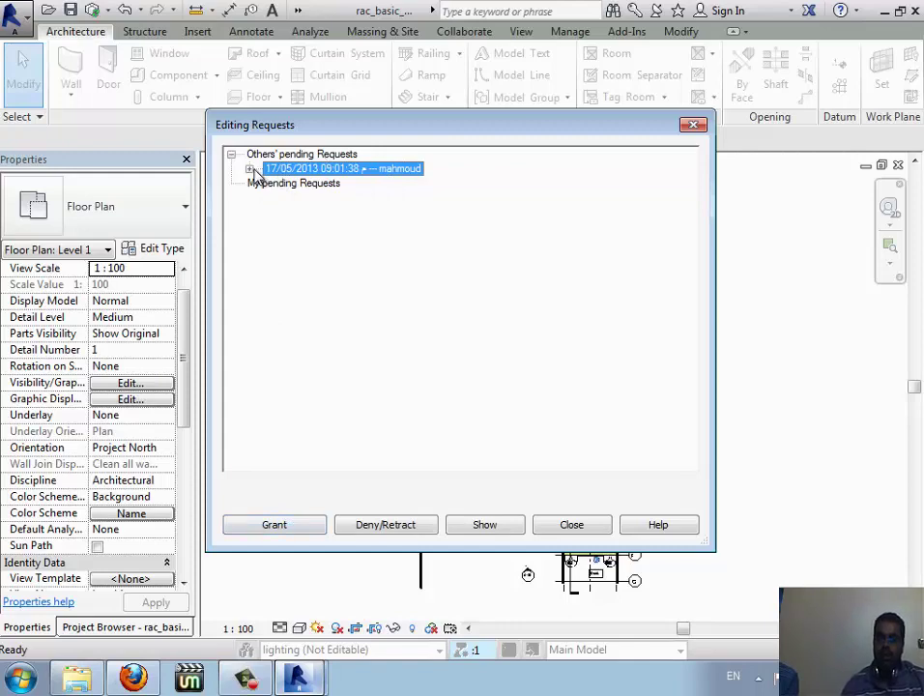
left_click(478, 524)
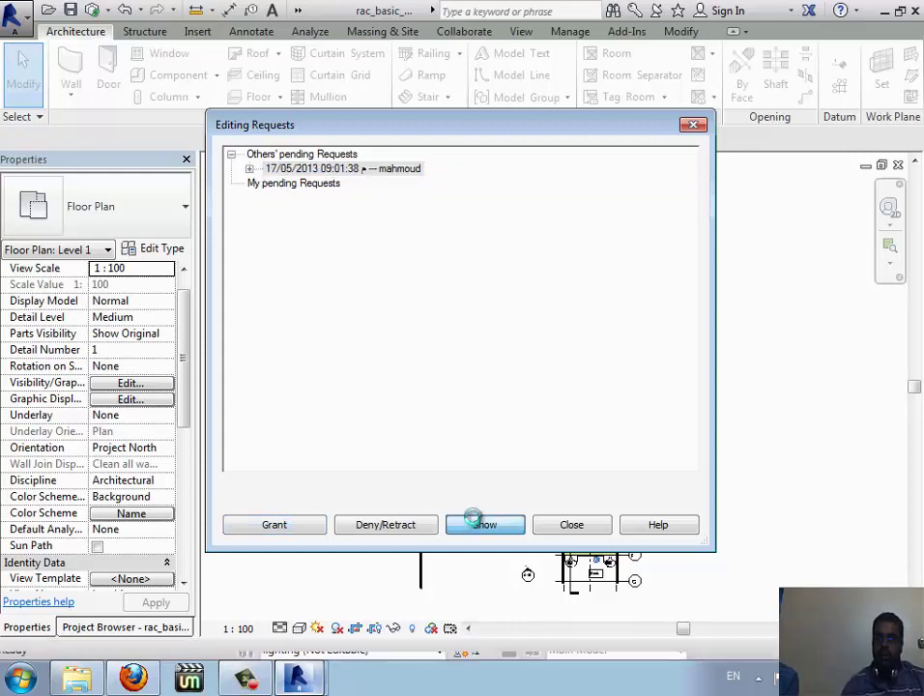
mouse_move(615, 133)
left_mouse_down()
mouse_move(293, 126)
mouse_move(503, 140)
left_mouse_up()
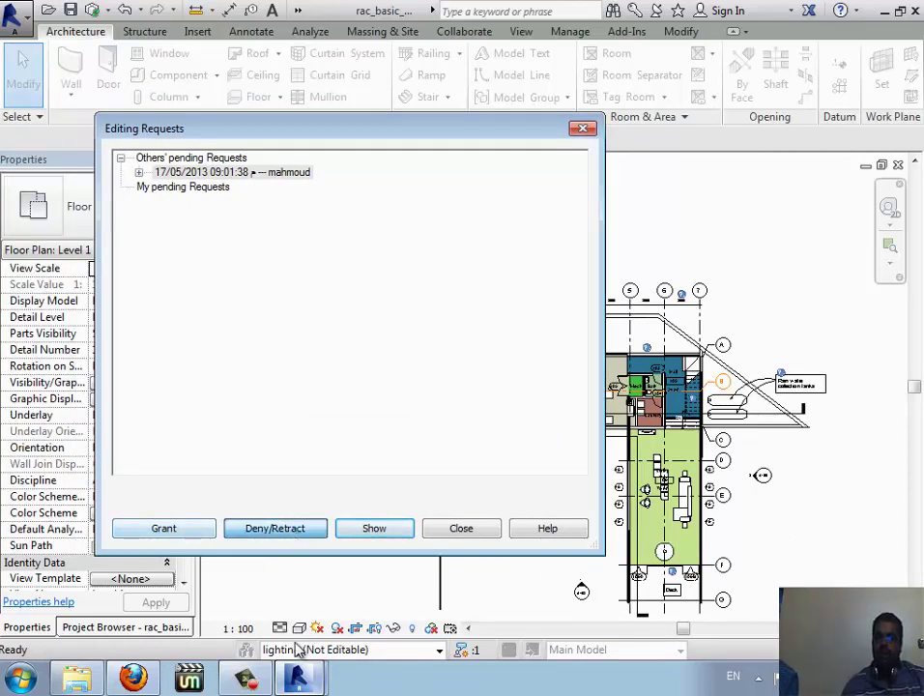
left_click(299, 536)
left_click(343, 638)
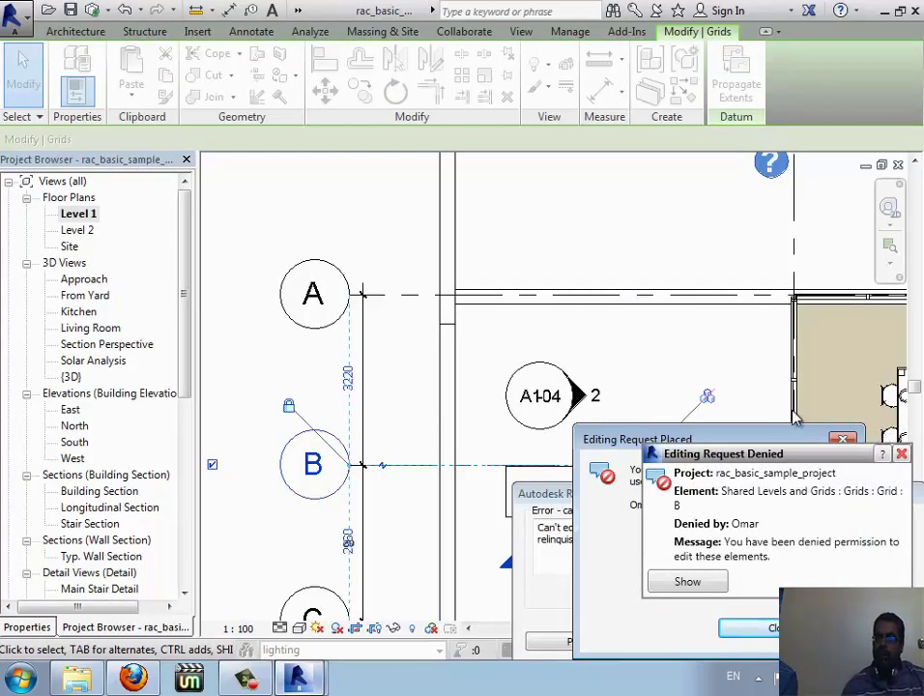
- Dismiss the denial and request-placed notices, cancel the grid B move, and zoom out the plan
left_click(901, 455)
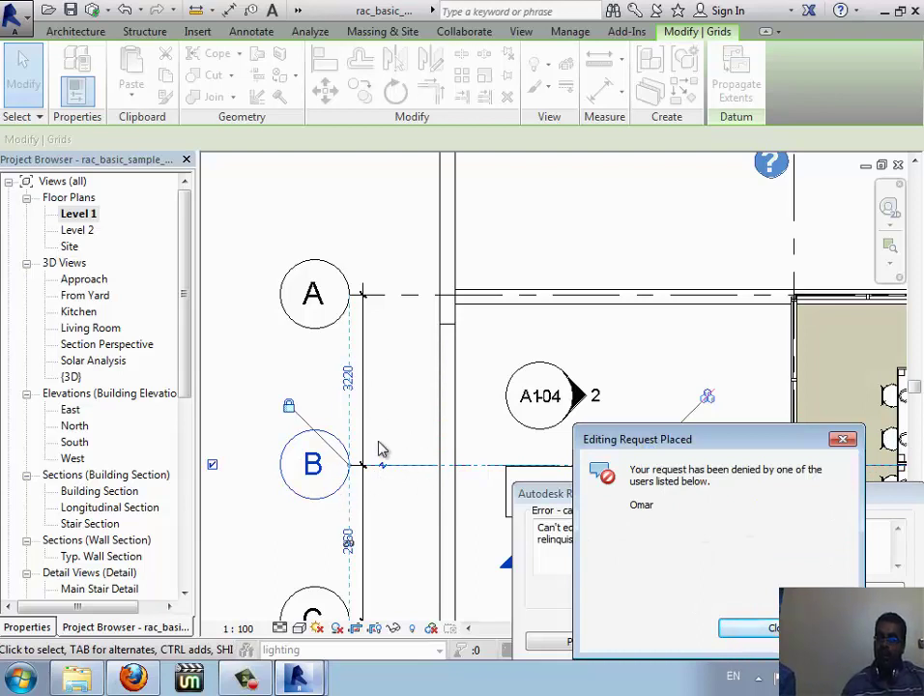
left_click(774, 626)
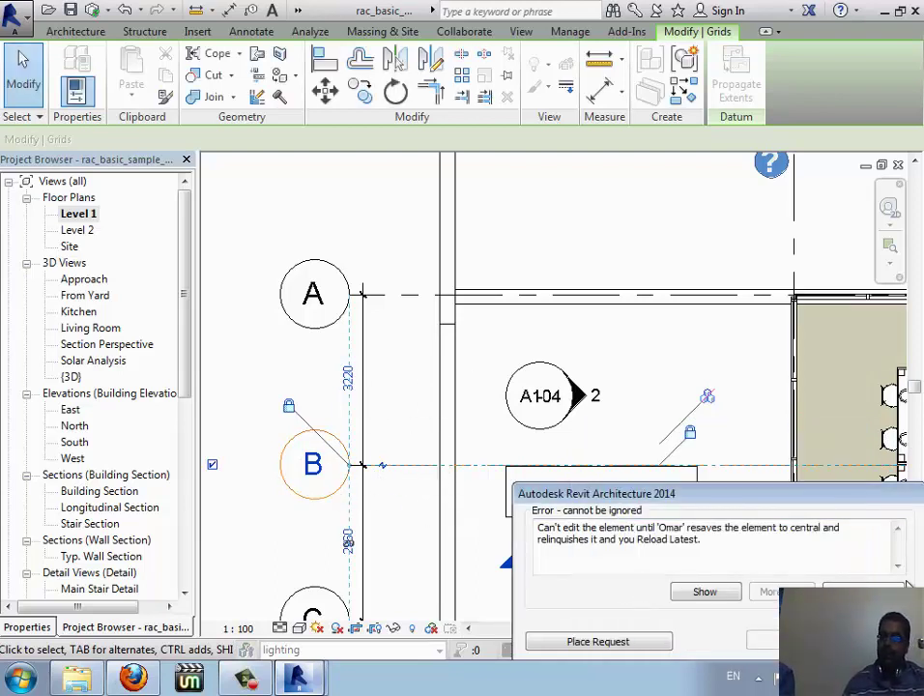
left_click(764, 641)
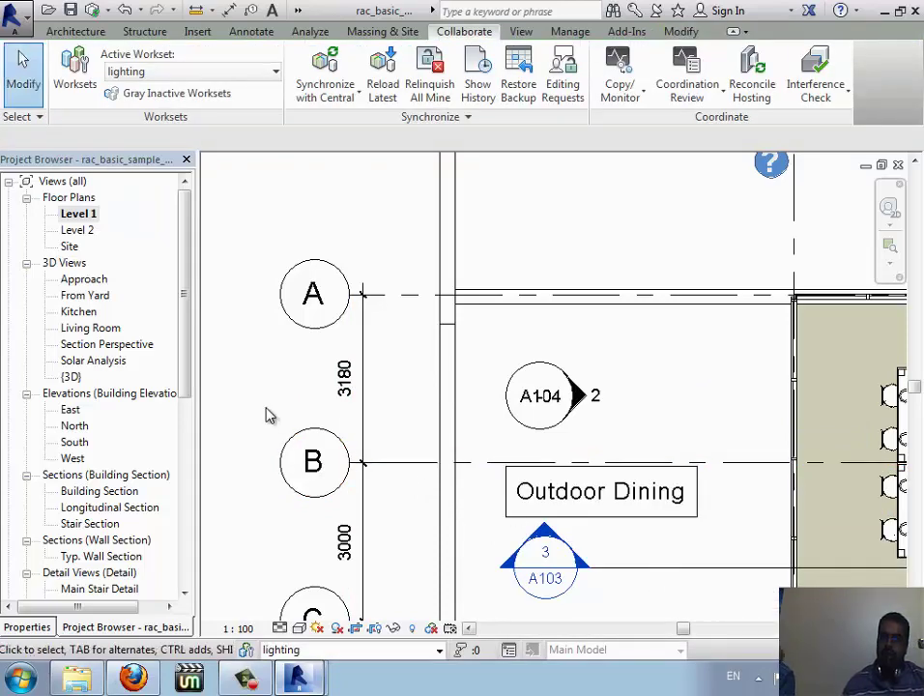
scroll(268, 417, "down", 2)
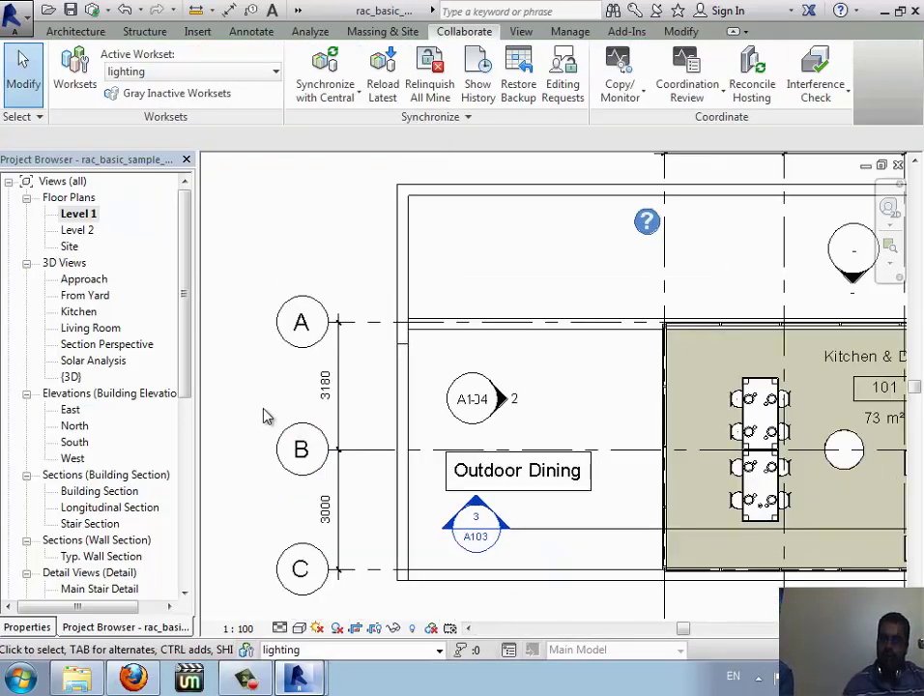
scroll(268, 417, "down", 1)
scroll(268, 416, "down", 1)
scroll(267, 417, "down", 2)
scroll(268, 417, "down", 1)
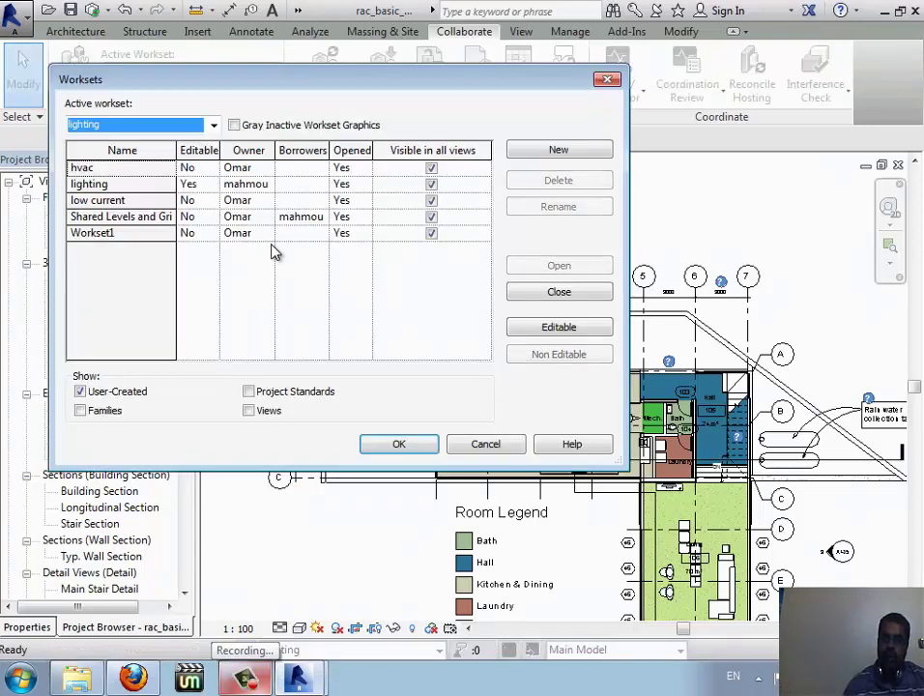
left_click(121, 200)
left_click(143, 184)
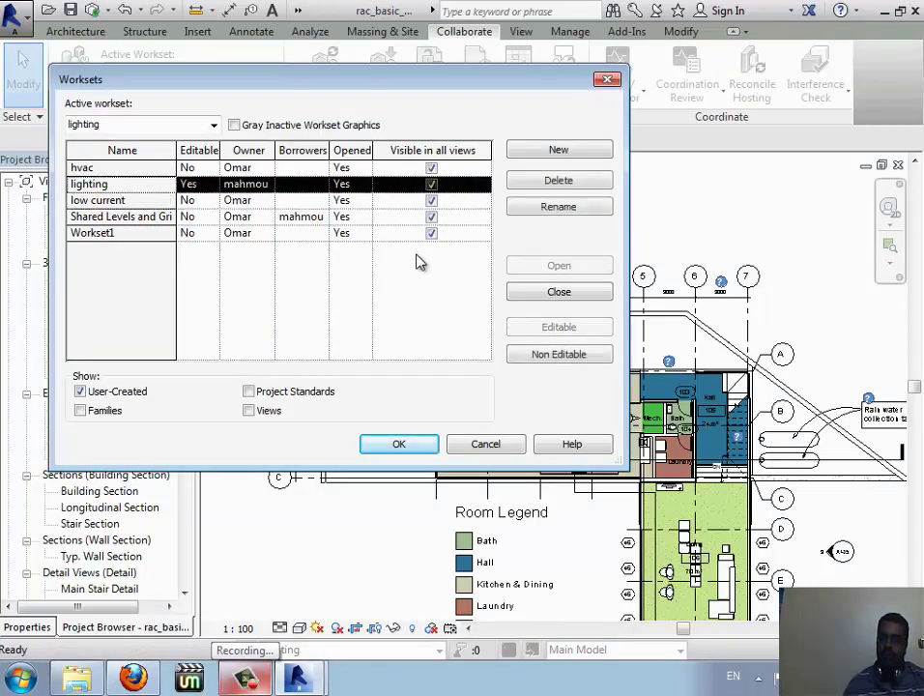
left_click(559, 353)
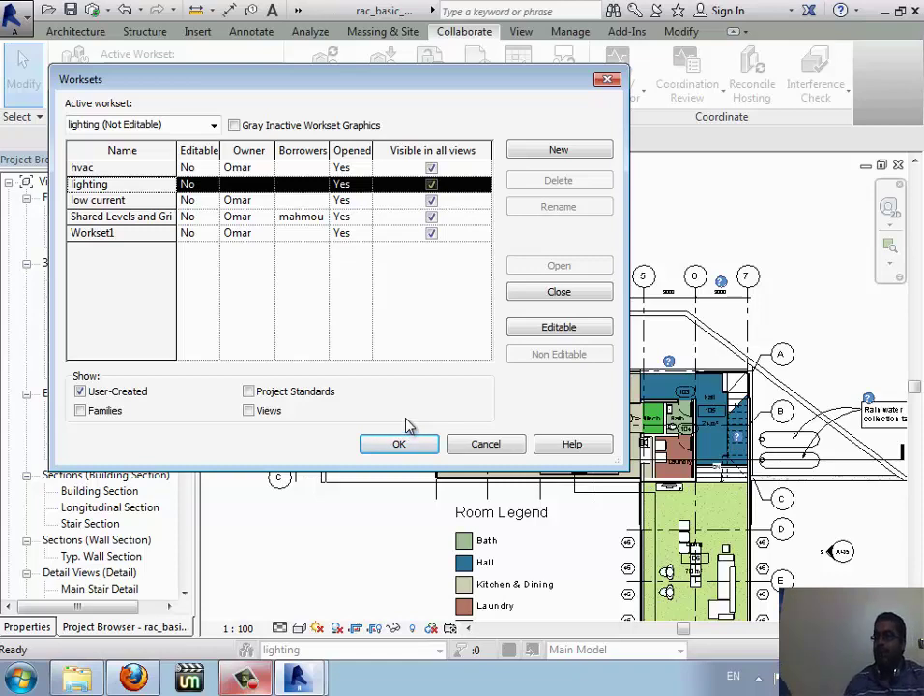
left_click(590, 330)
left_click(399, 444)
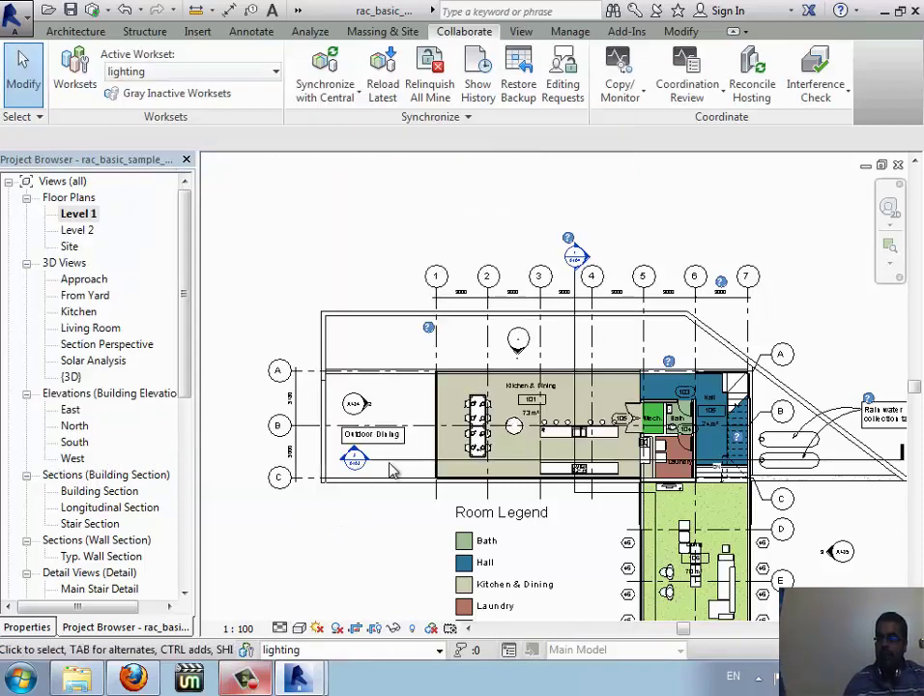
scroll(370, 404, "down", 3)
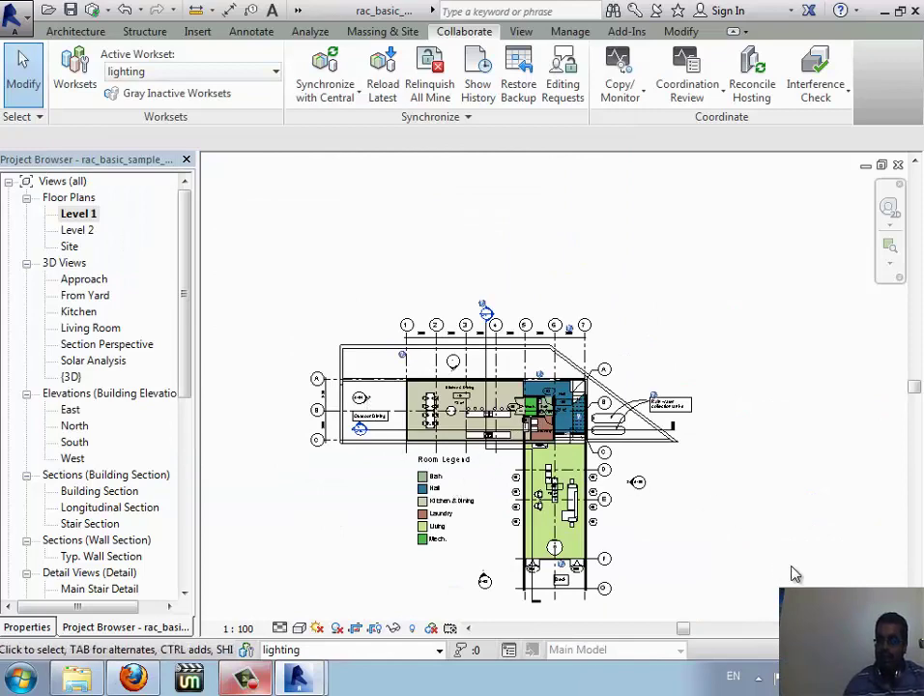
scroll(493, 570, "up", 2)
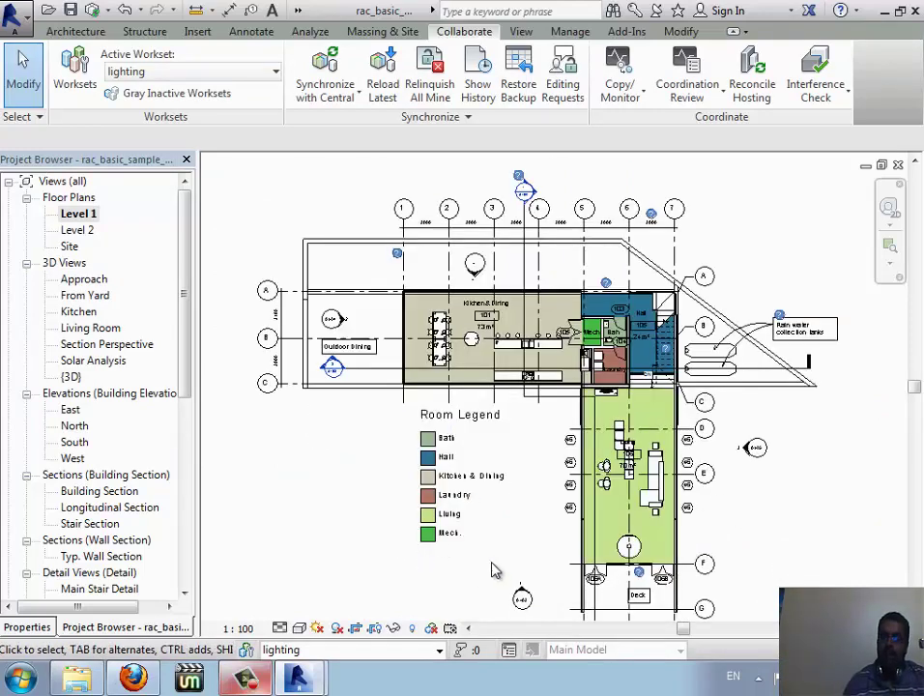
scroll(496, 566, "up", 1)
middle_click_drag(501, 565, 466, 526)
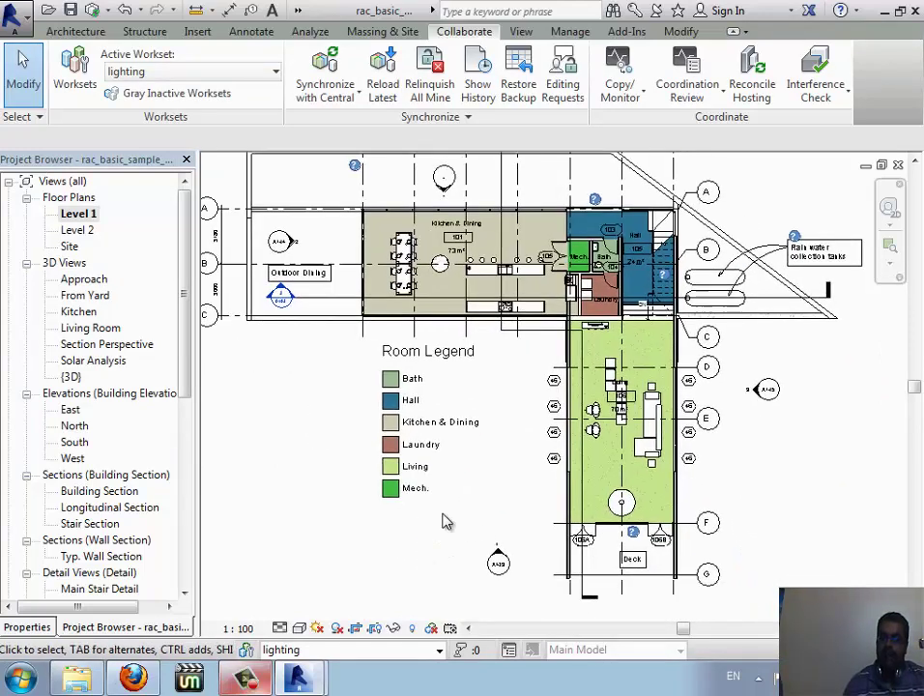
scroll(446, 521, "down", 2)
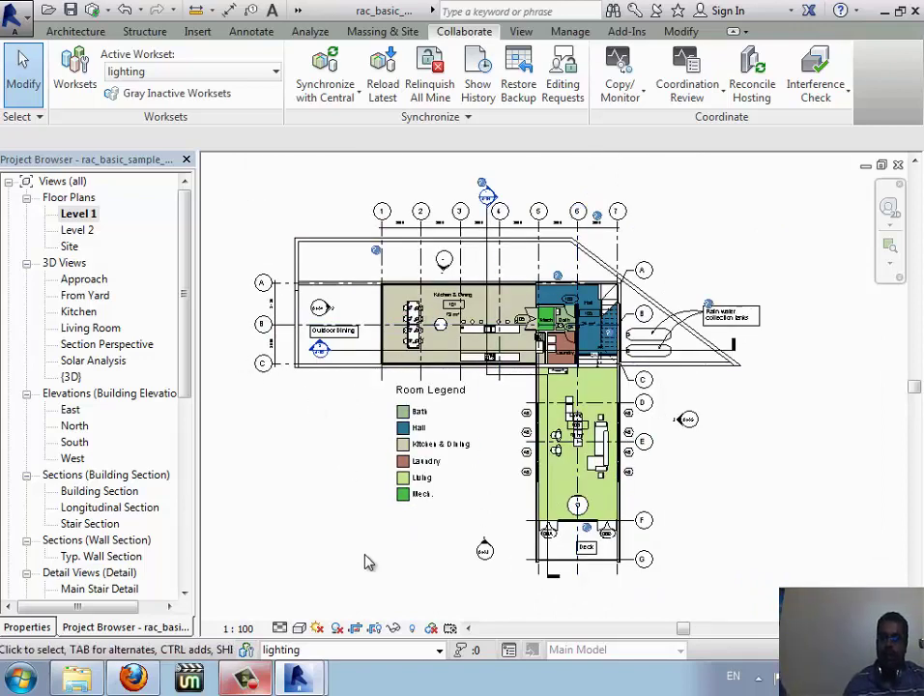
- Switch worksharing display to Checkout Status, review its settings, and show the Properties palette
left_click(441, 631)
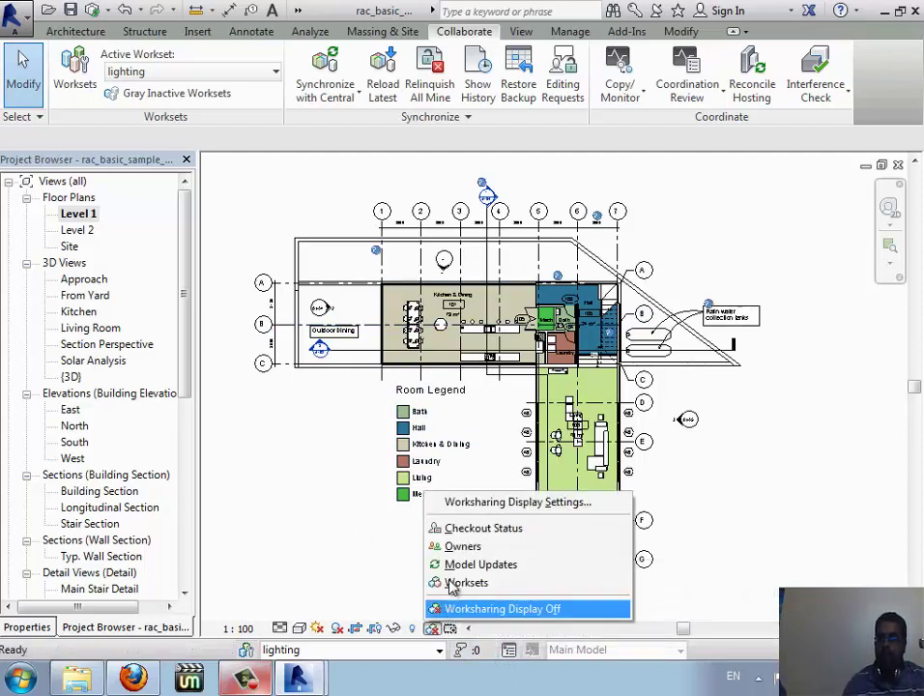
left_click(492, 532)
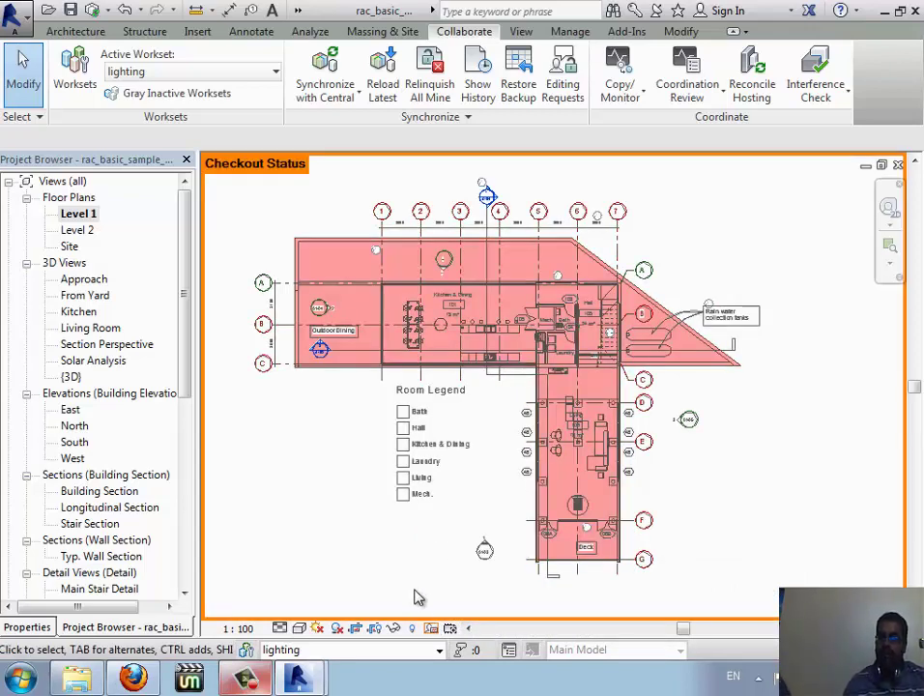
left_click(433, 628)
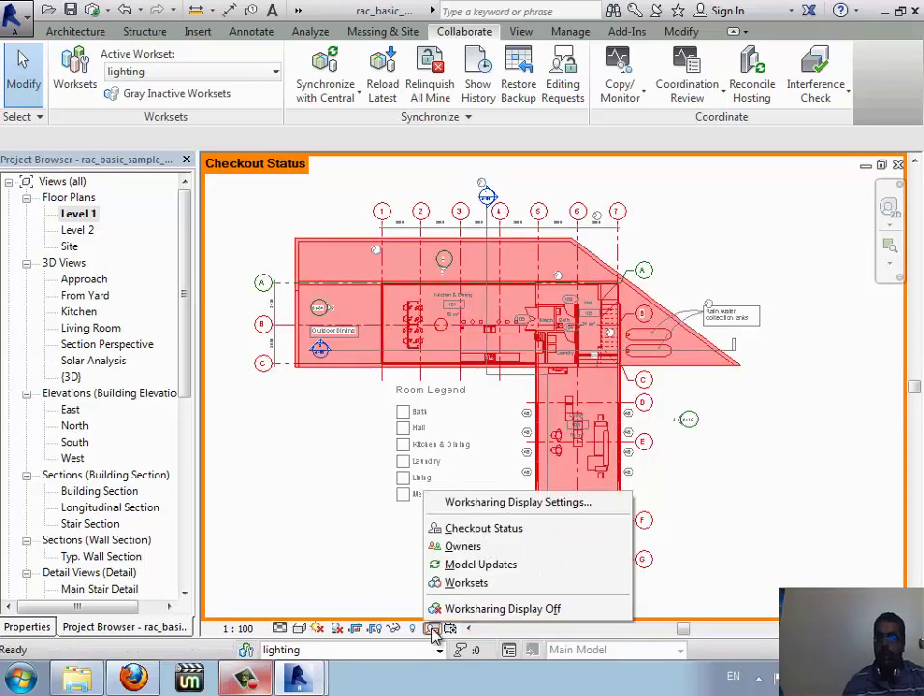
left_click(499, 504)
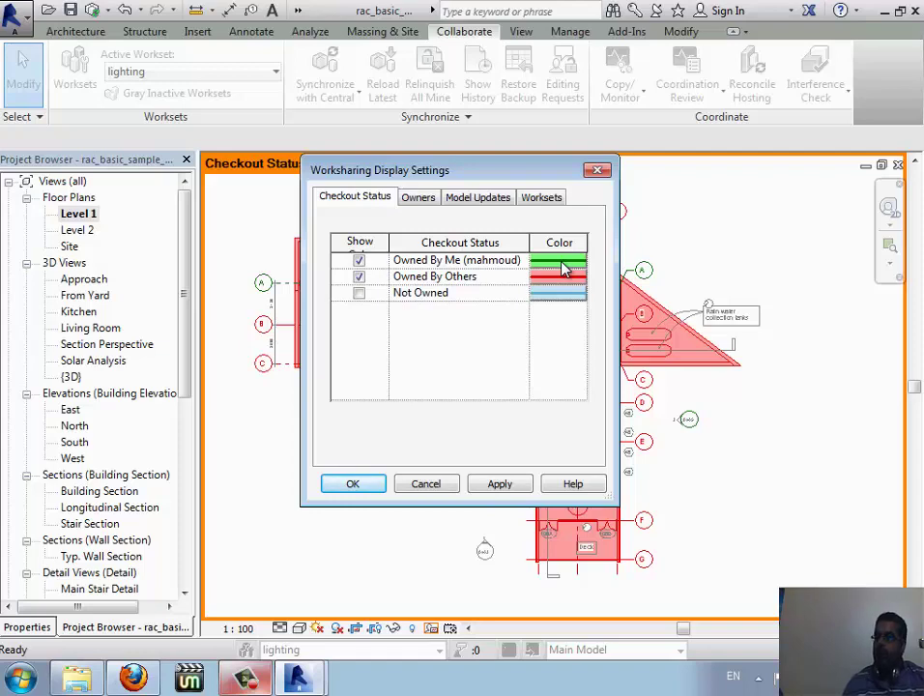
mouse_move(546, 175)
left_mouse_down()
mouse_move(149, 305)
mouse_move(551, 256)
left_mouse_up()
left_click(601, 260)
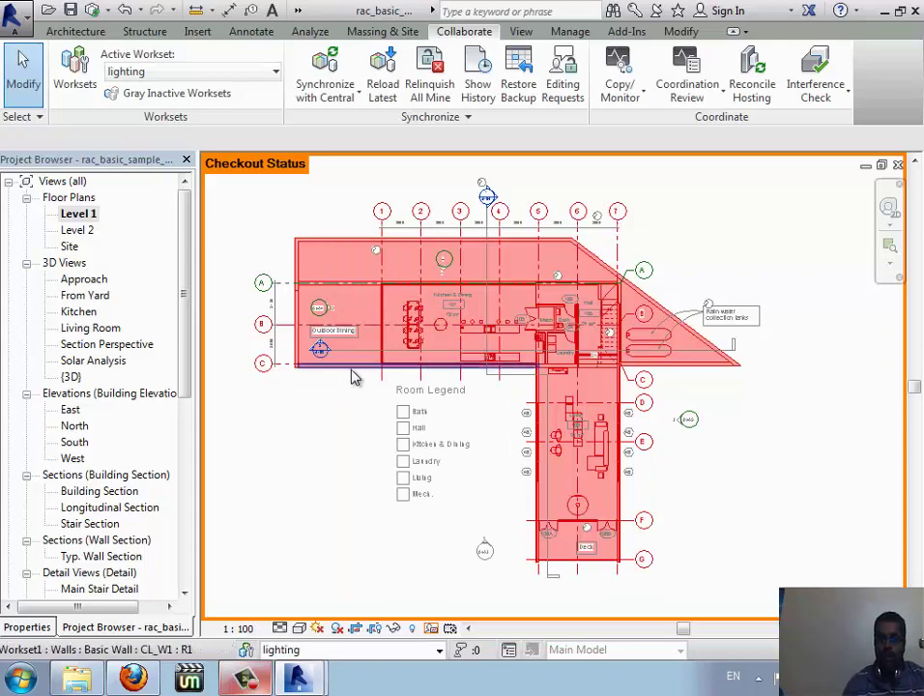
left_click(29, 626)
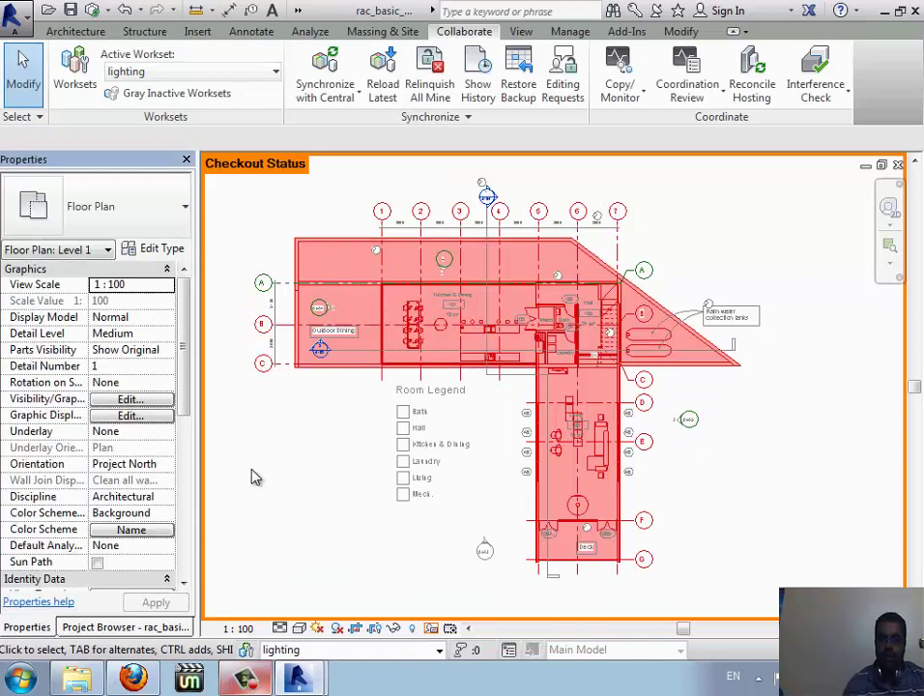
- Set three exterior walls' Workset to lighting, request edit permission, and switch to the other session
left_click(354, 365)
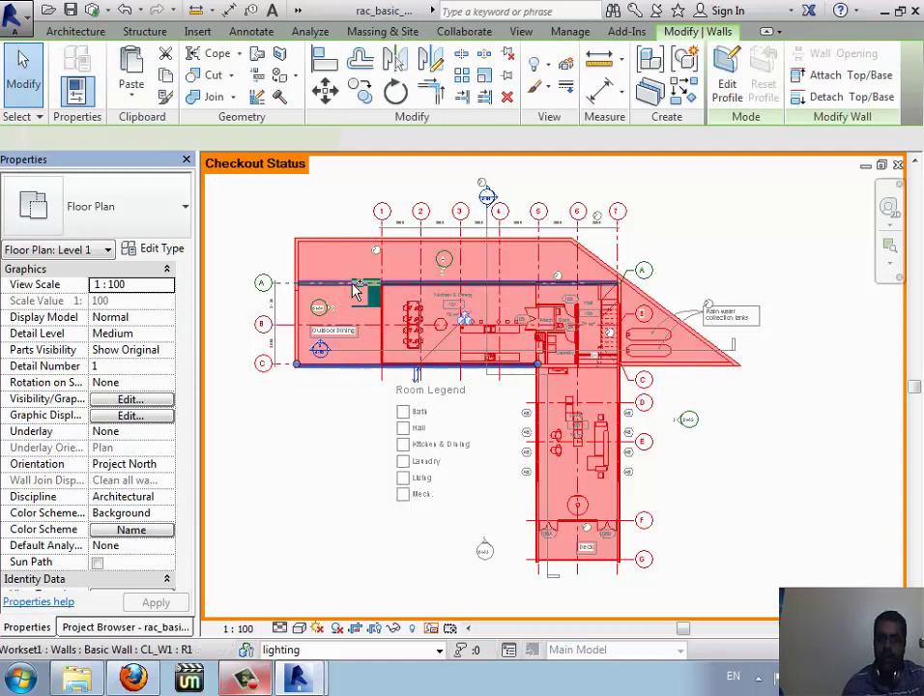
left_click(354, 285, "ctrl")
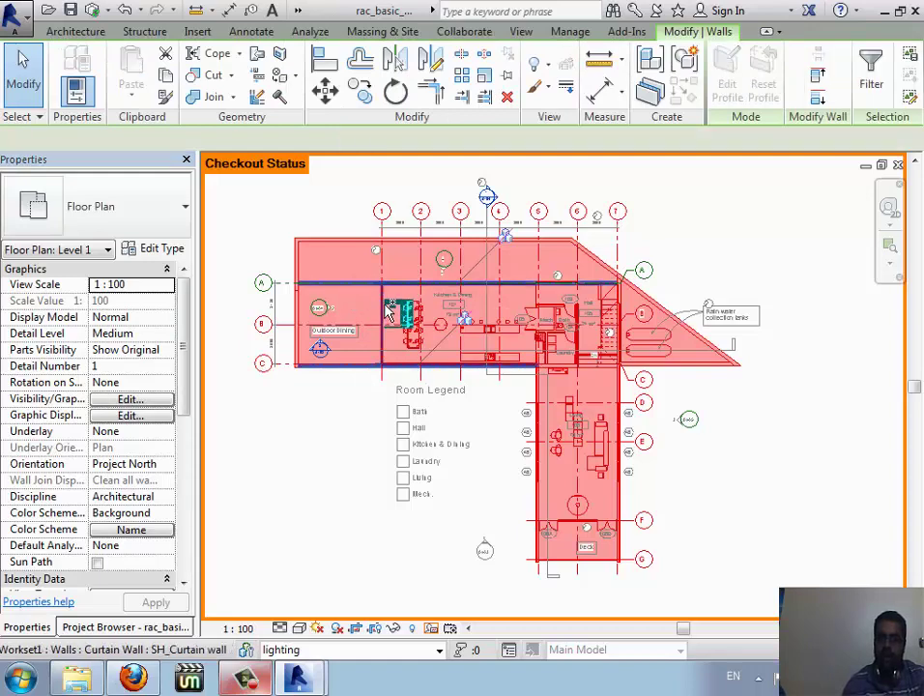
left_click(380, 415, "ctrl")
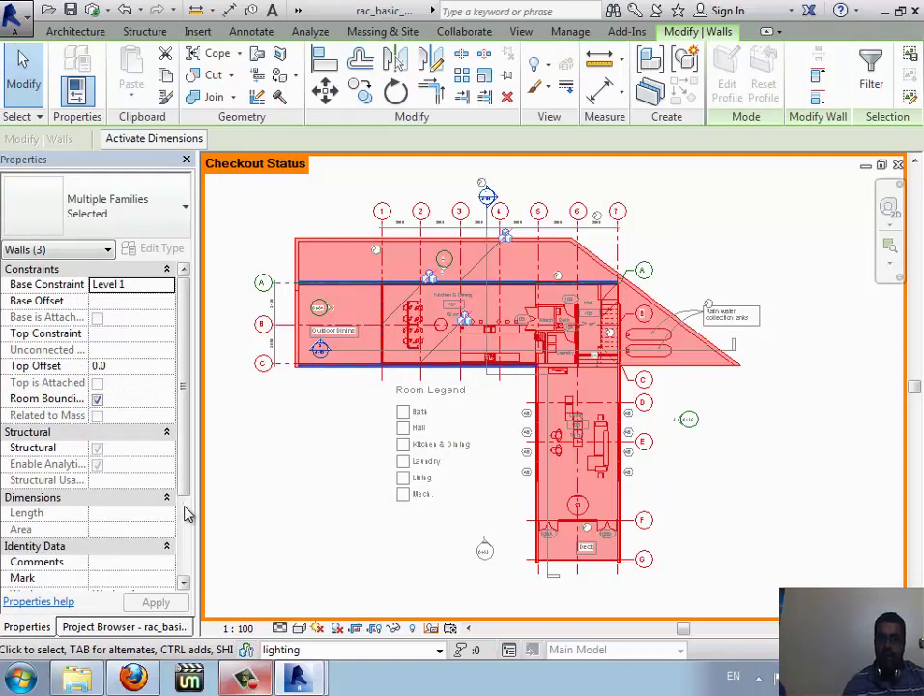
scroll(186, 515, "down", 3)
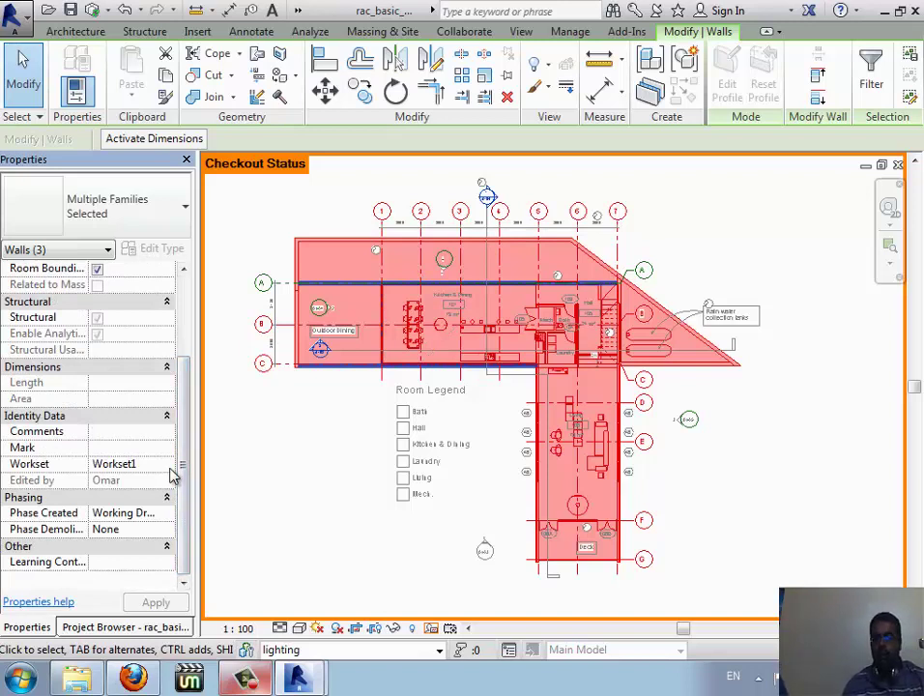
left_click(169, 469)
left_click(168, 468)
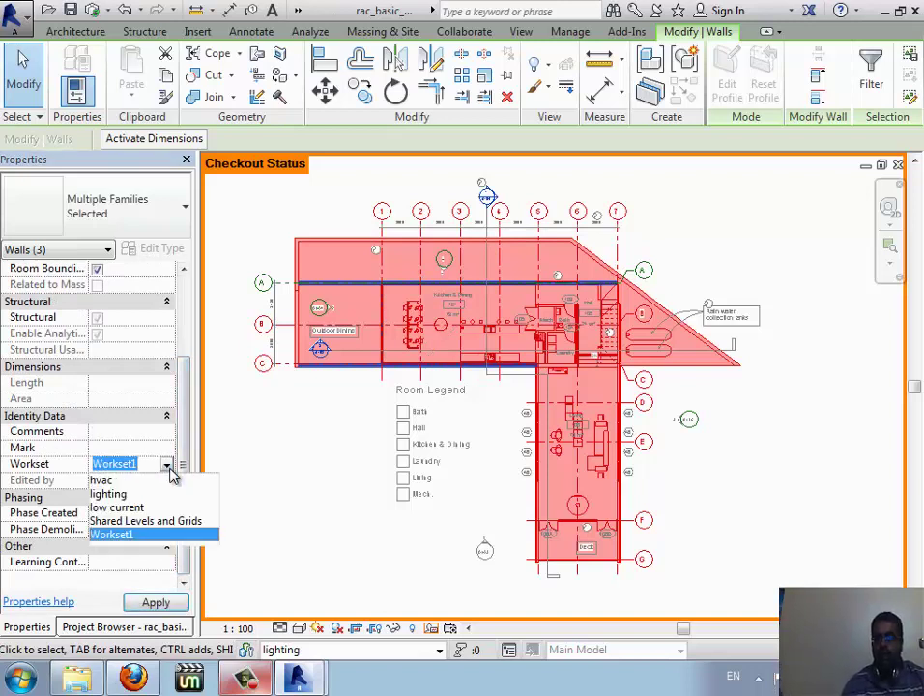
left_click(127, 495)
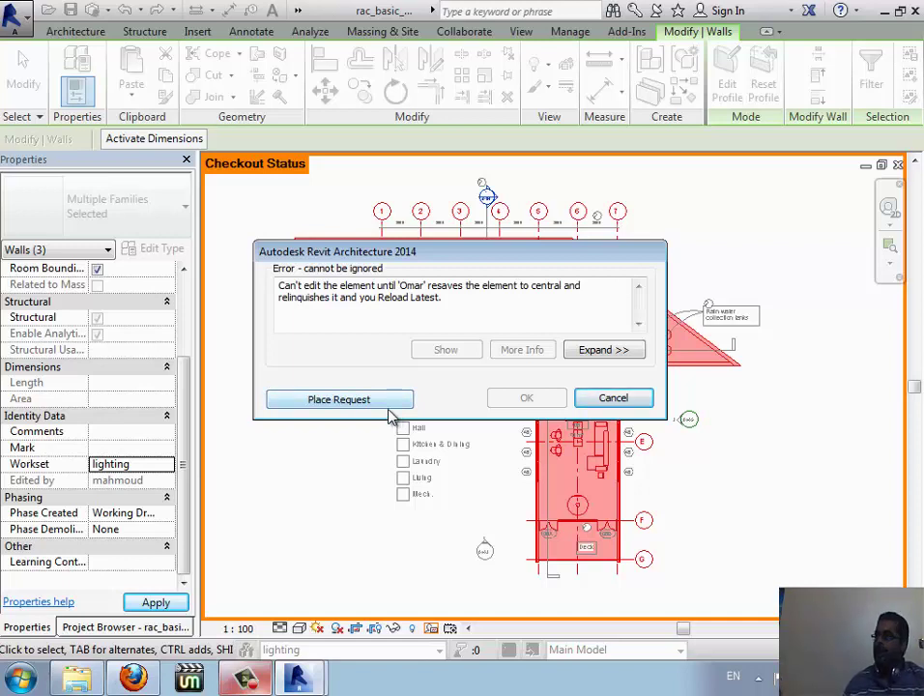
left_click(385, 406)
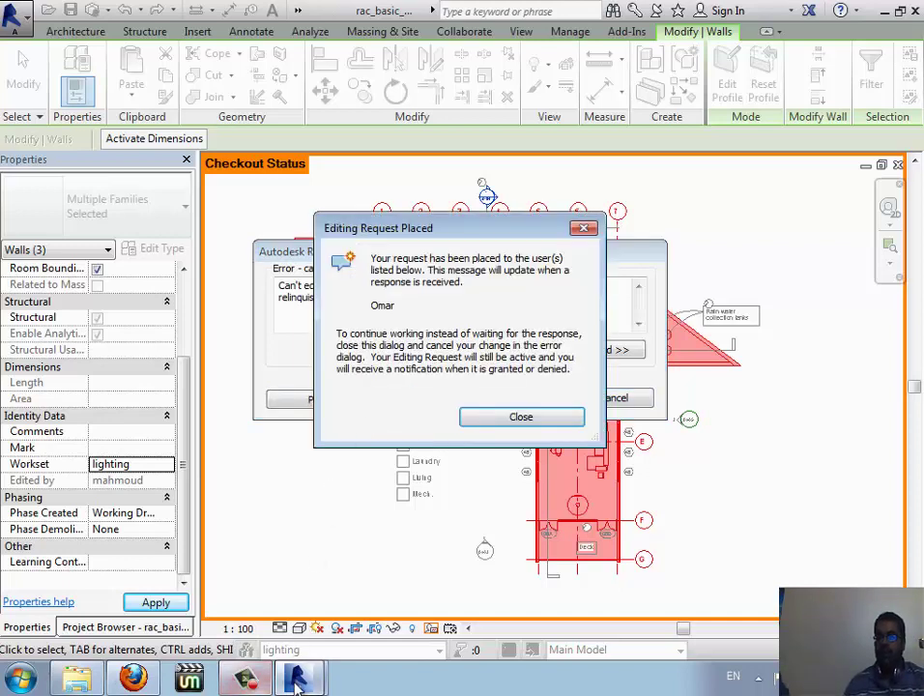
left_click(290, 650)
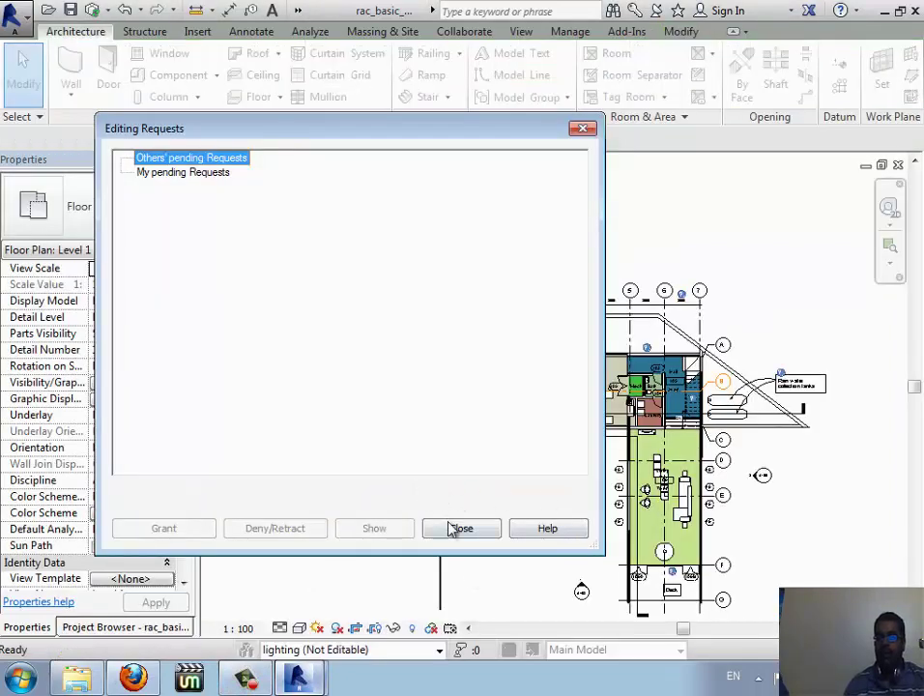
- Grant the three-wall request in the other session, then return, dismiss the notice, and deselect
left_click(451, 530)
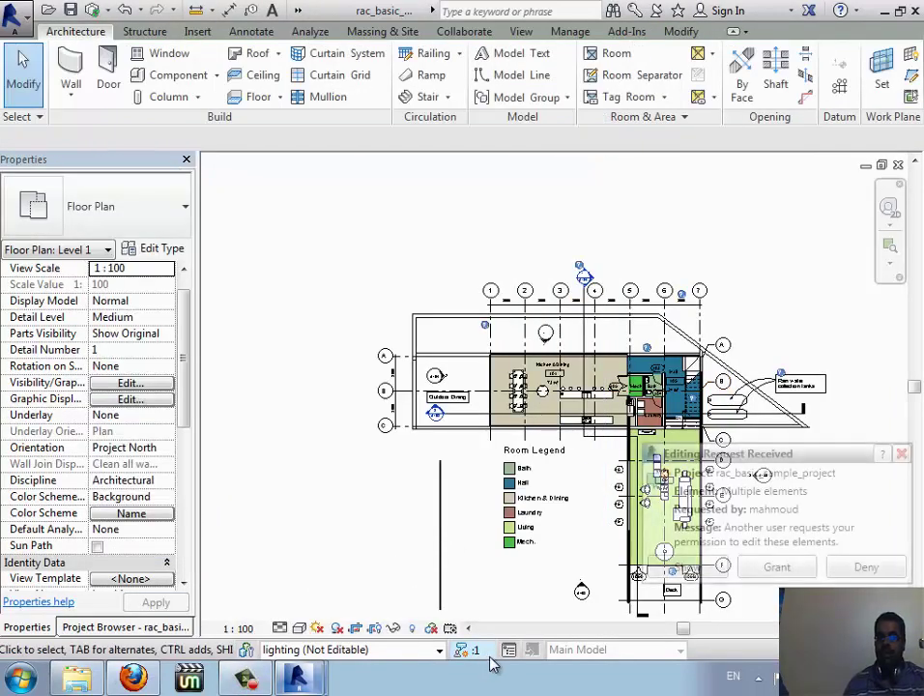
left_click(780, 568)
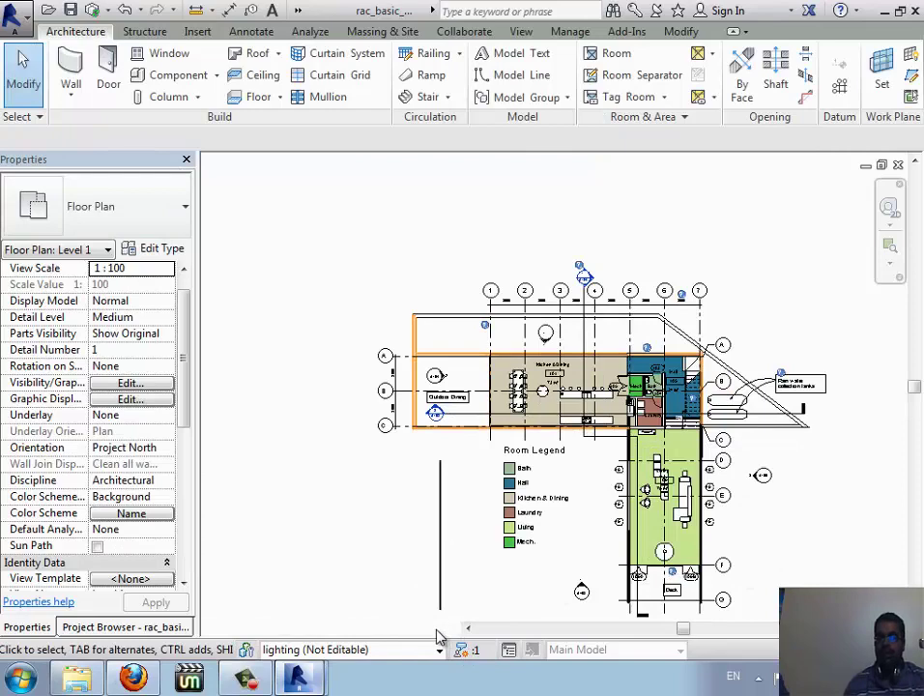
left_click(307, 673)
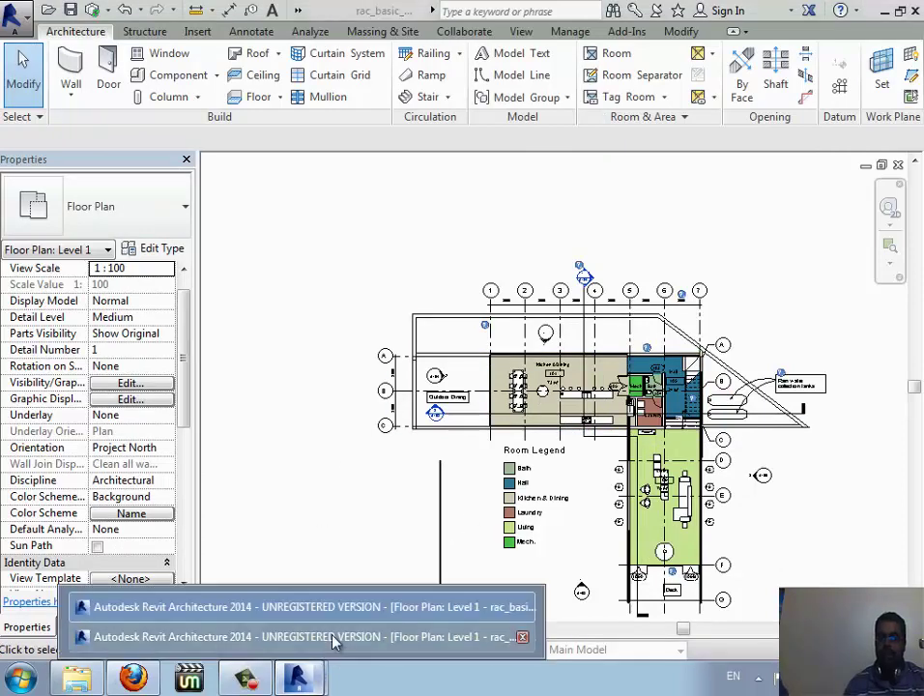
left_click(334, 641)
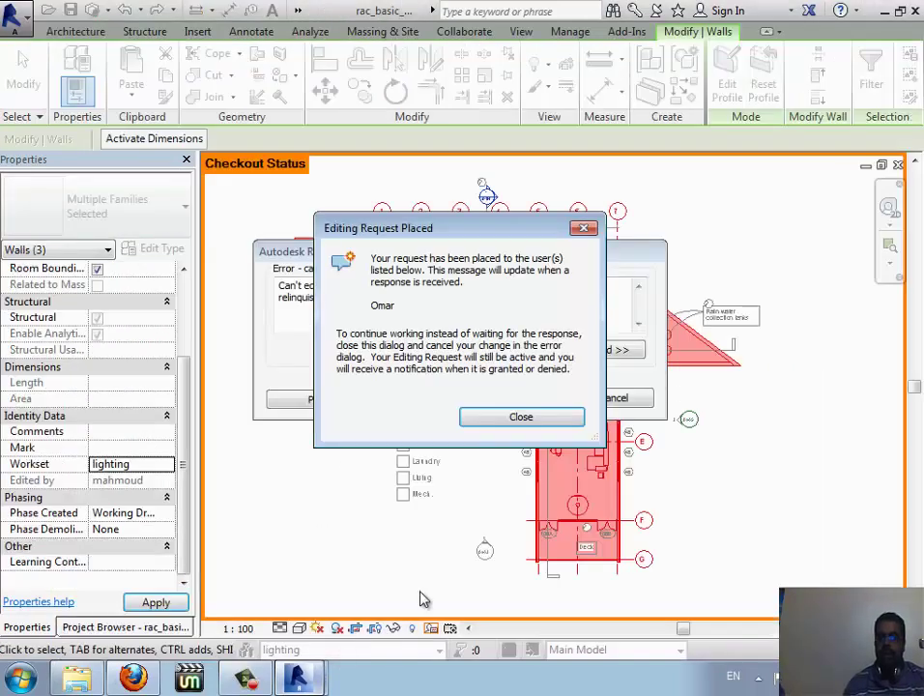
left_click(522, 419)
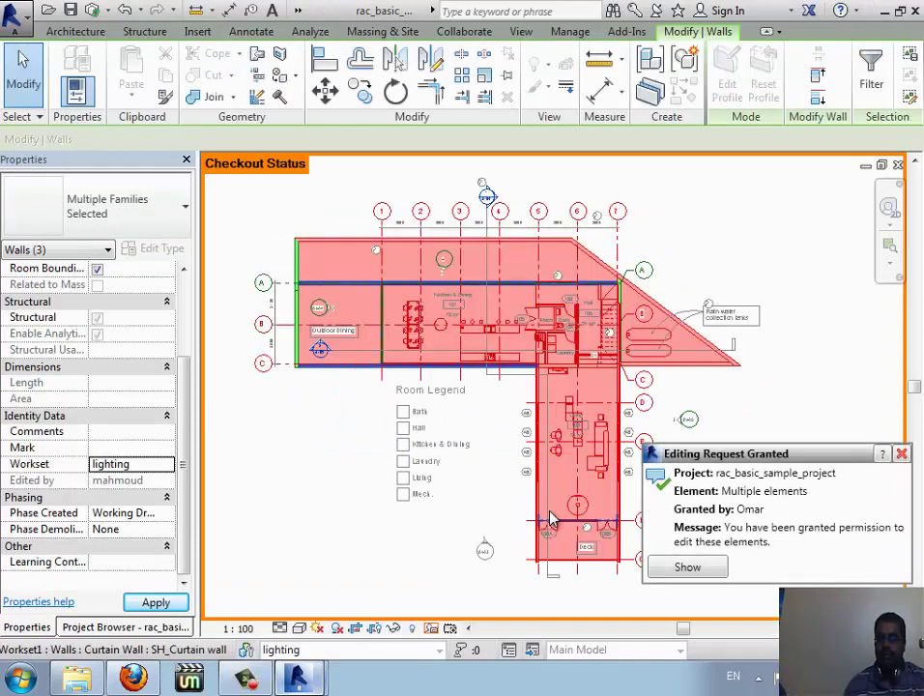
left_click(290, 438)
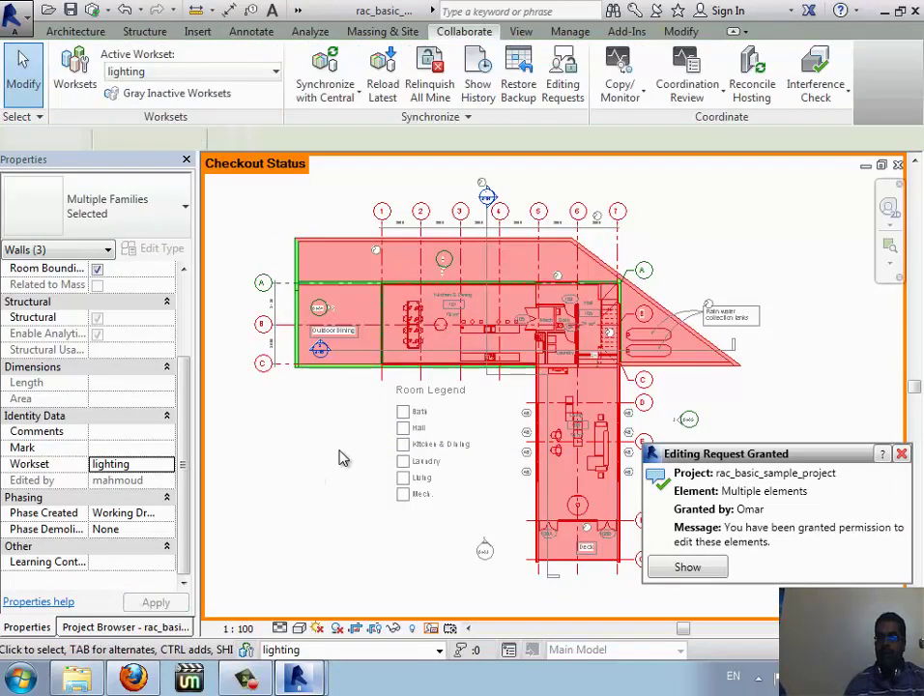
- Review the per-user owner colours, then colour the Level 1 plan by Owners
left_click(431, 629)
left_click(505, 503)
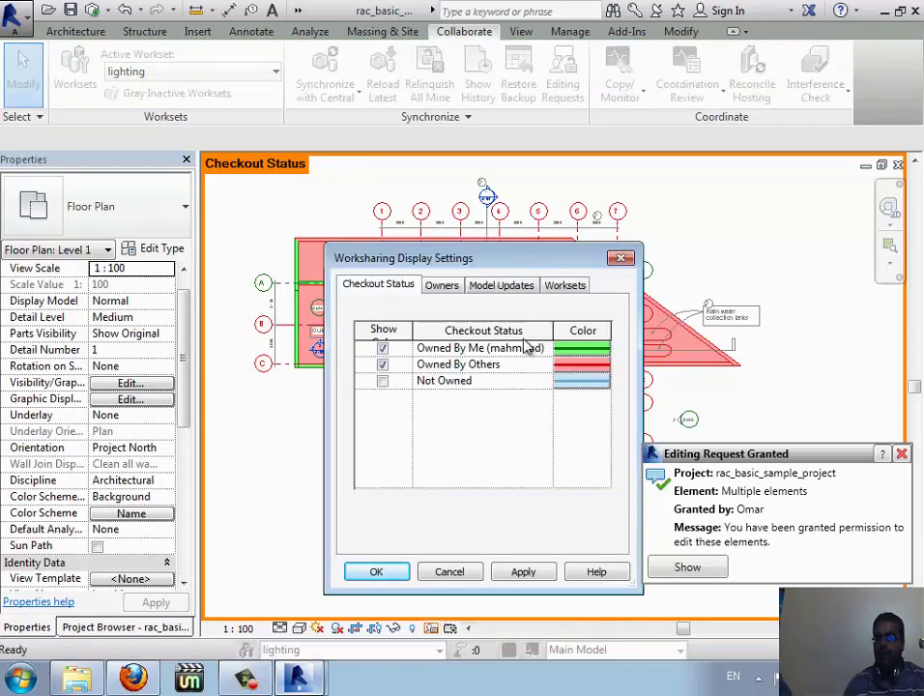
left_click(447, 288)
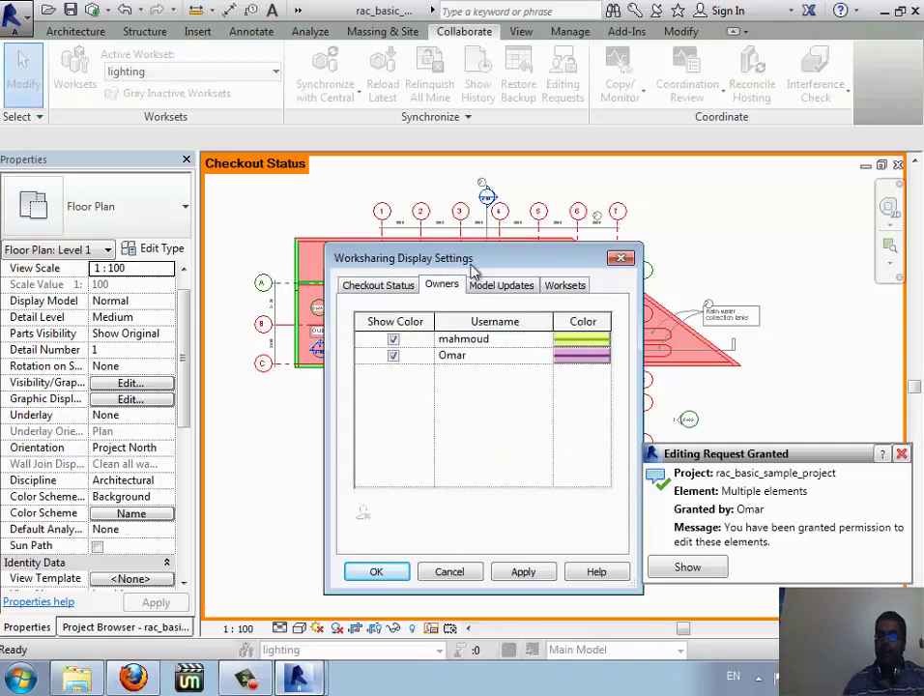
left_click_drag(481, 264, 179, 249)
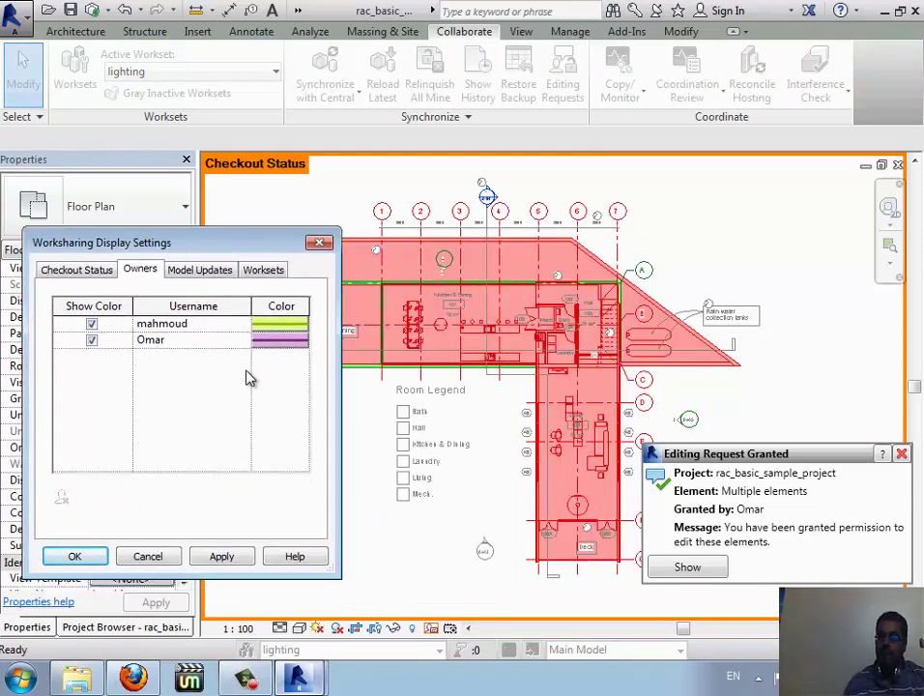
left_click(74, 556)
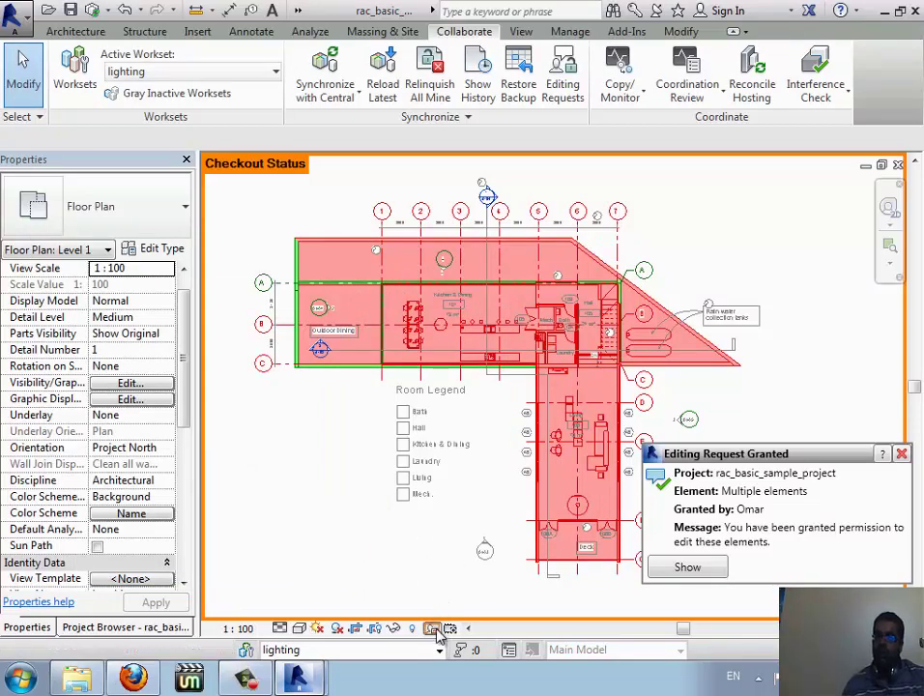
left_click(433, 629)
left_click(479, 546)
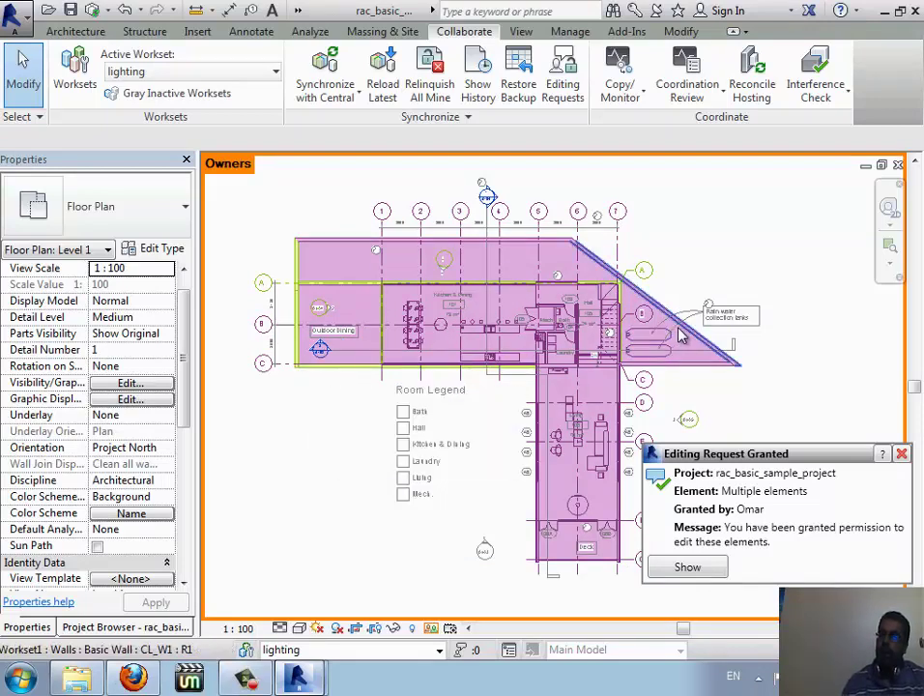
- Review the Model Updates colours and switch the plan's worksharing display to Model Updates
left_click(437, 630)
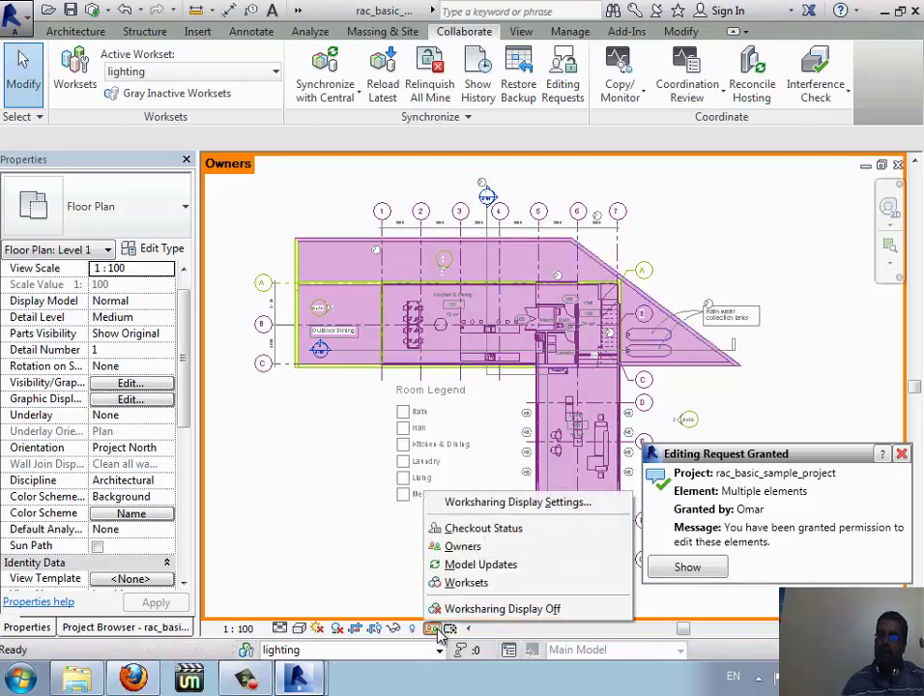
left_click(539, 504)
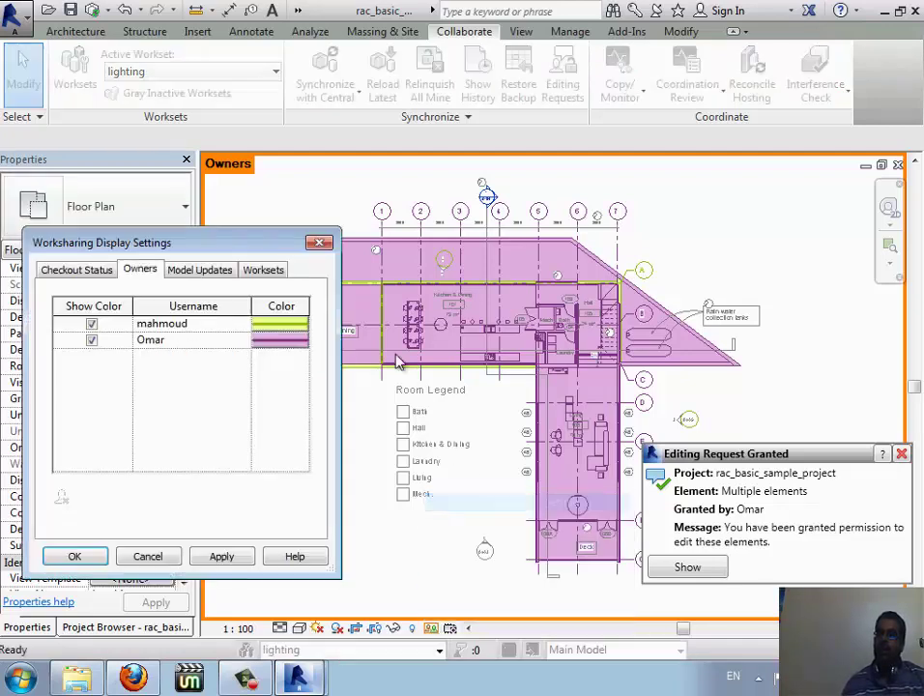
left_click(211, 275)
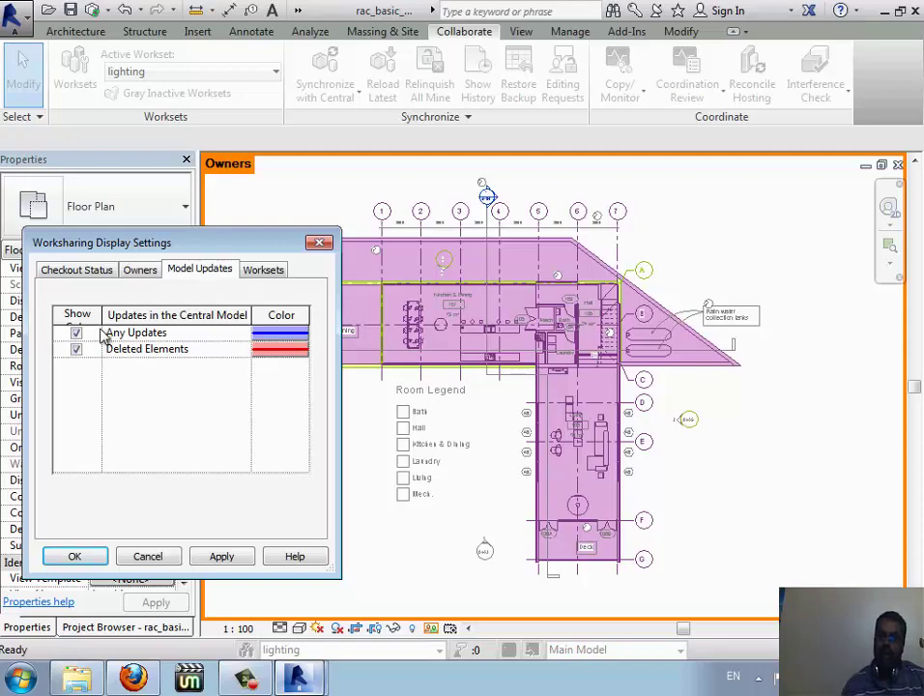
left_click(75, 556)
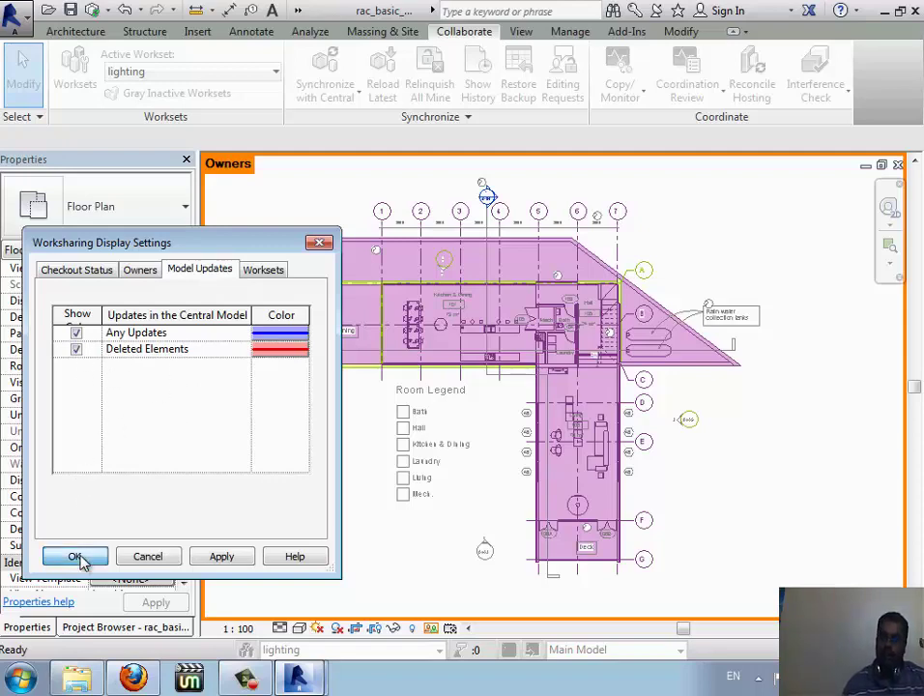
left_click(437, 631)
left_click(474, 564)
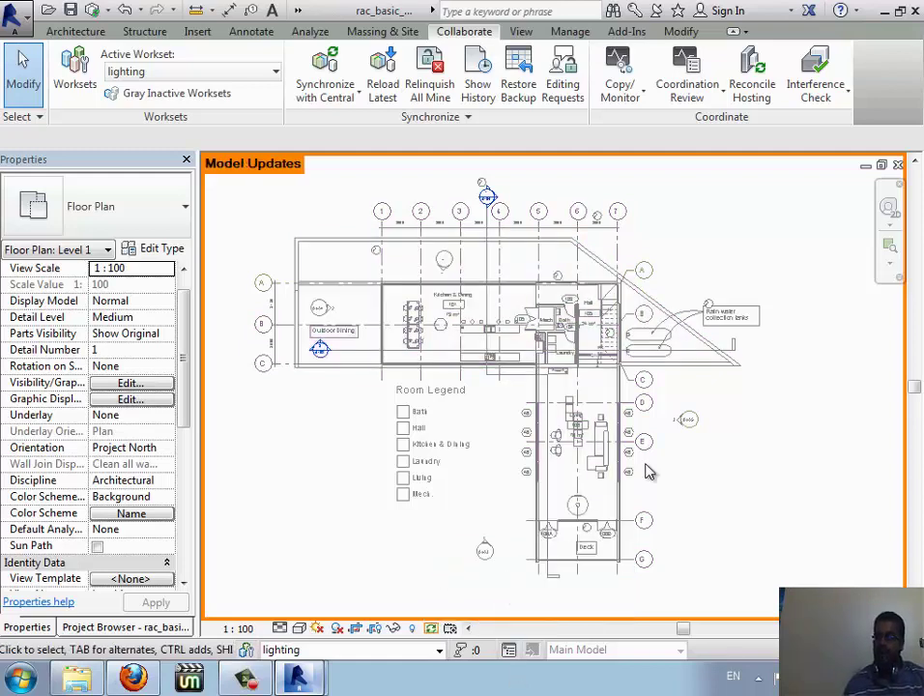
- Review the colours assigned to each workset in Worksharing Display Settings
left_click(432, 631)
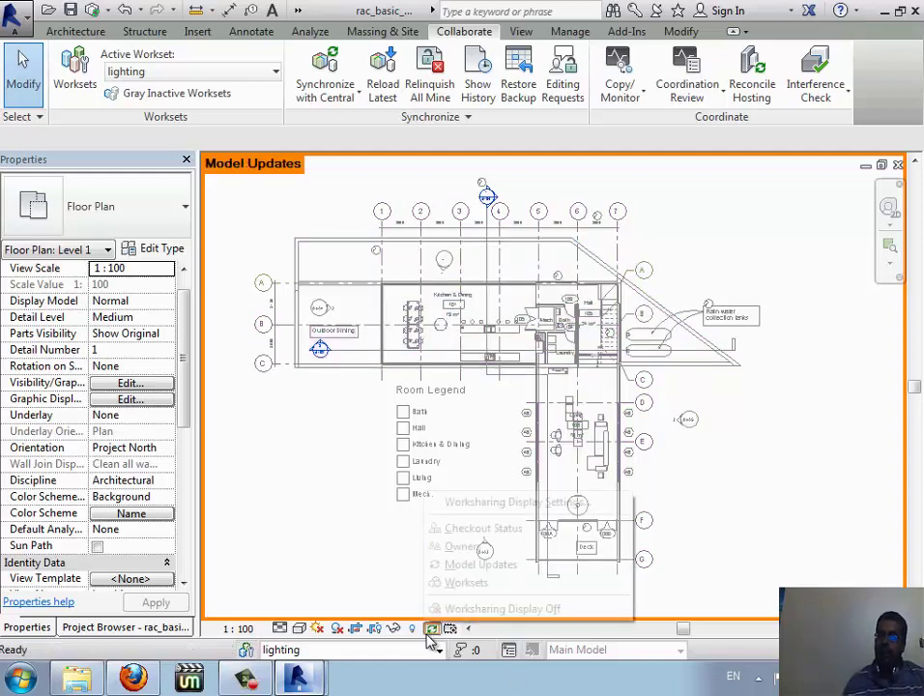
left_click(486, 507)
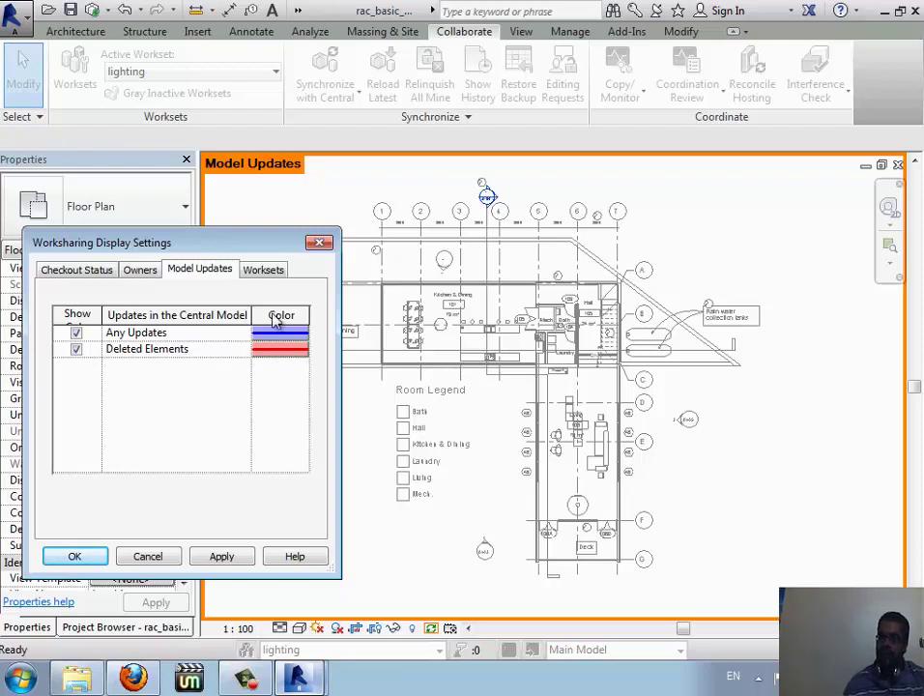
left_click(265, 273)
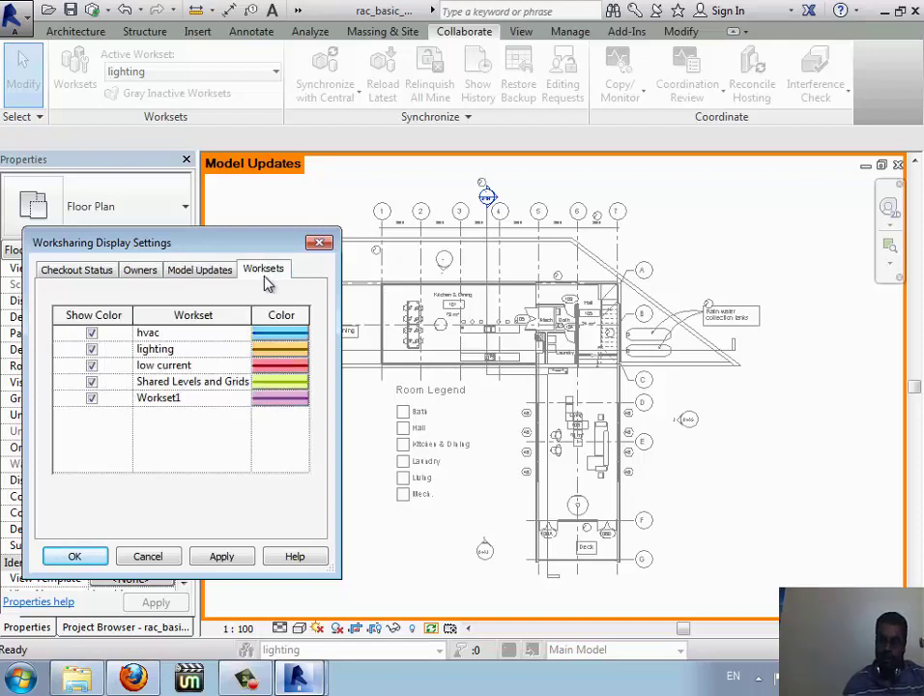
left_click(96, 557)
- Colour the Level 1 plan by Worksets
left_click(431, 630)
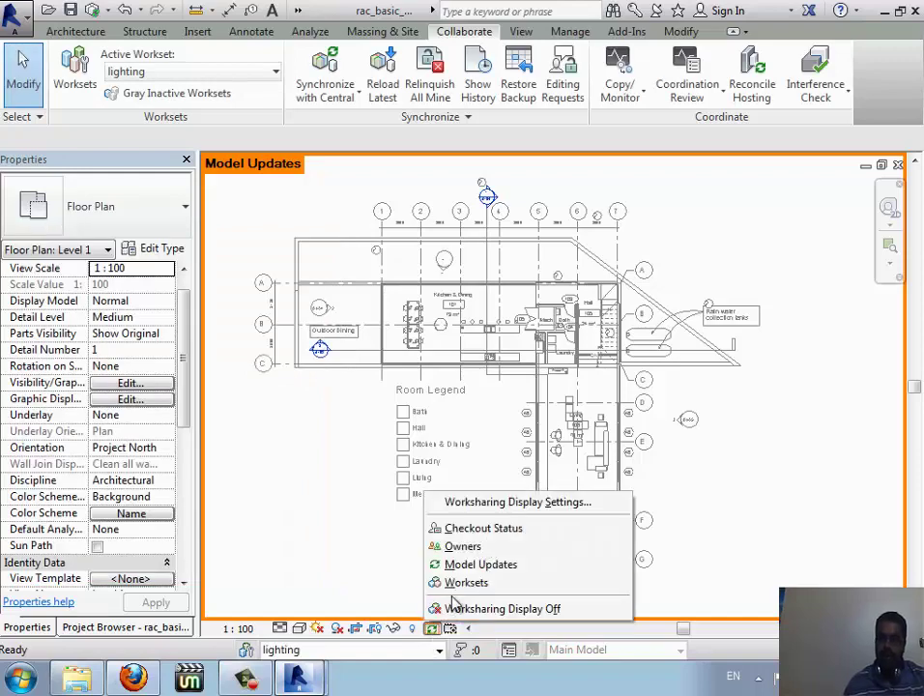
left_click(453, 582)
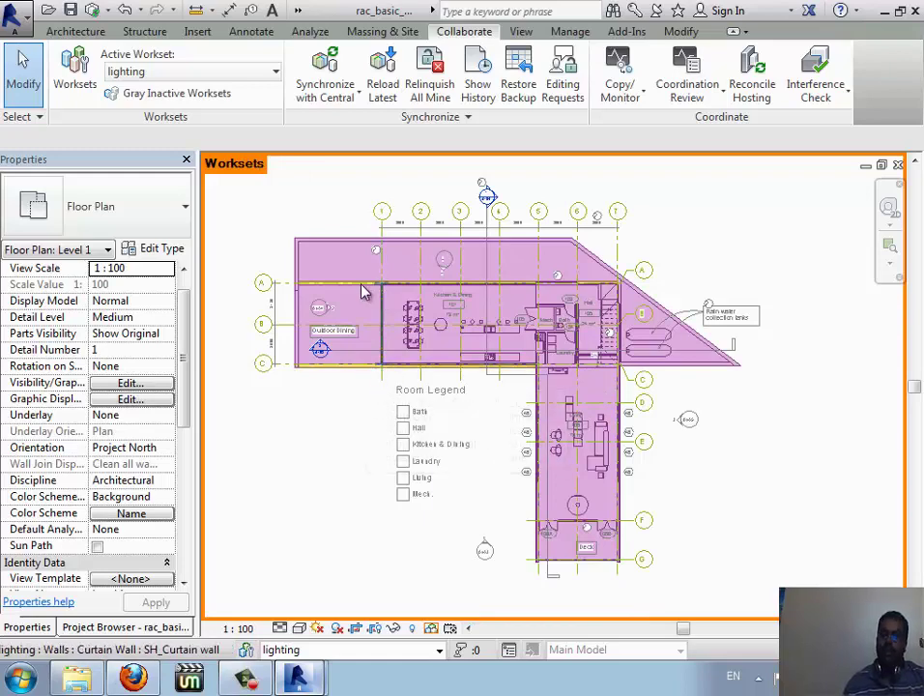
scroll(363, 291, "up", 3)
scroll(387, 429, "down", 1)
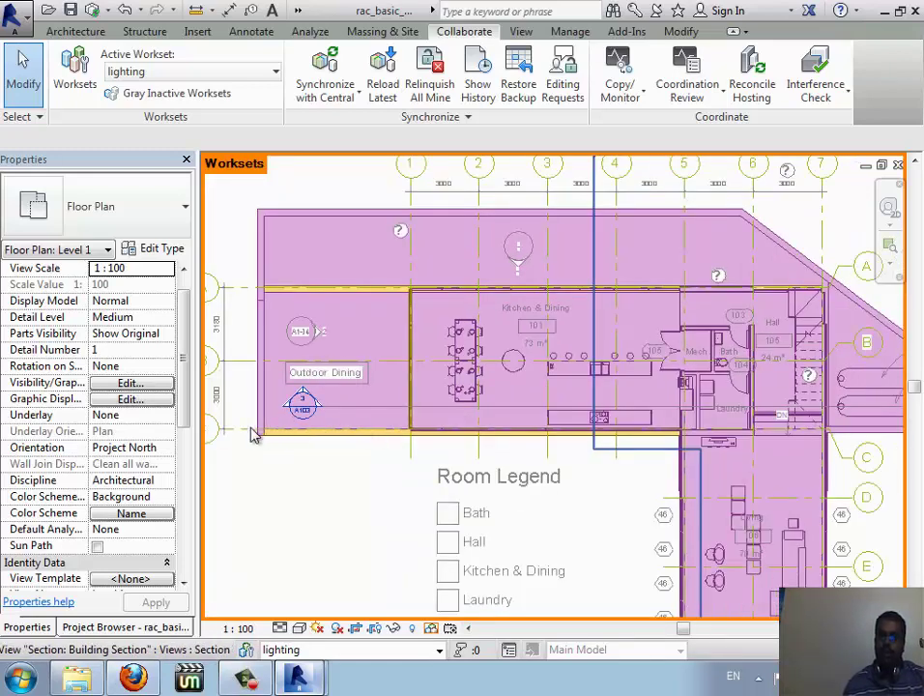
scroll(290, 435, "down", 1)
- Recolour the Shared Levels and Grids workset from green to red
left_click(433, 628)
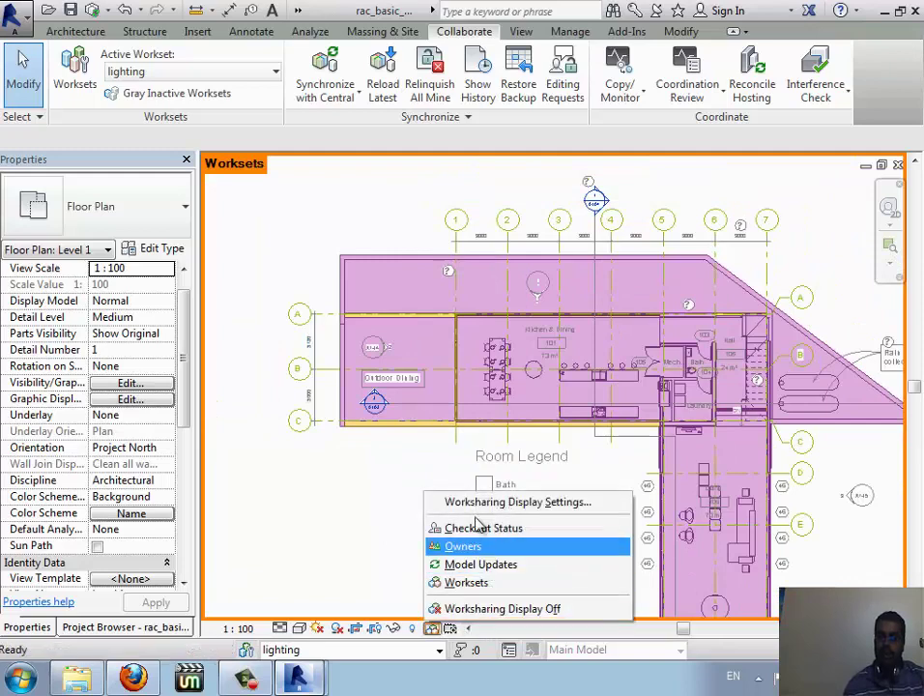
left_click(478, 508)
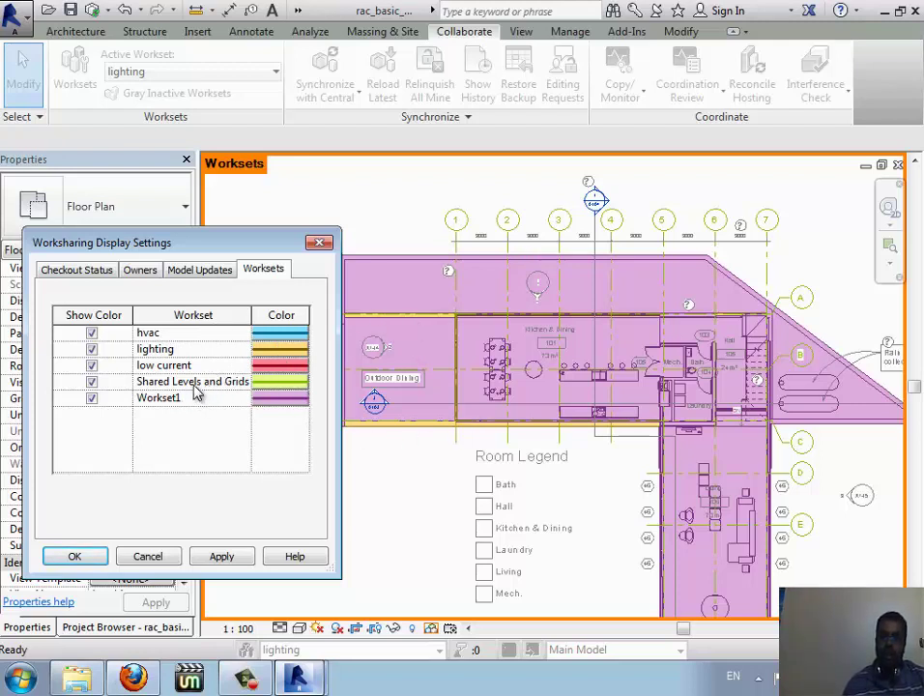
left_click(288, 383)
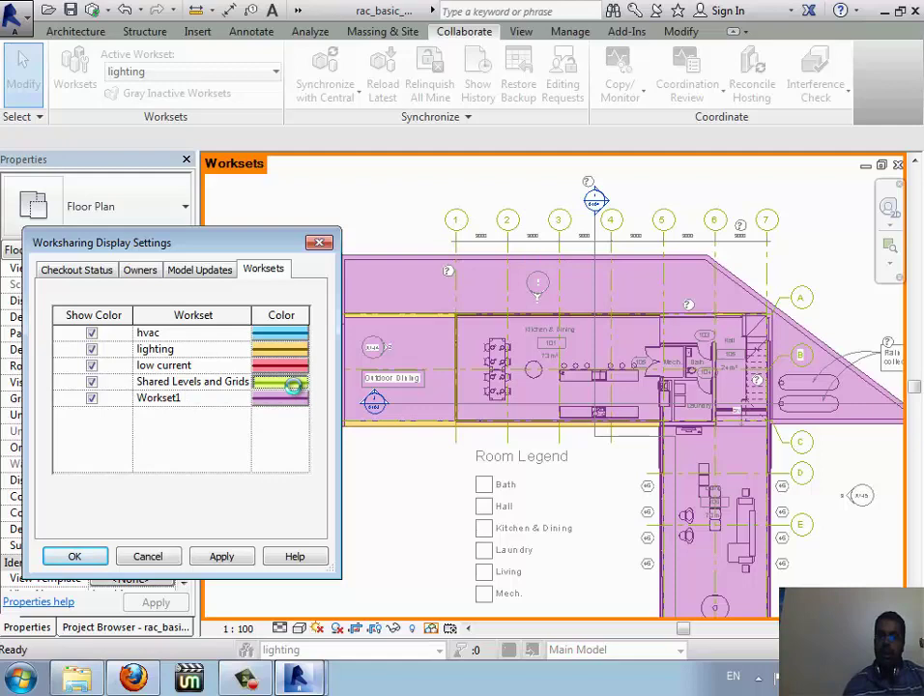
left_click(242, 271)
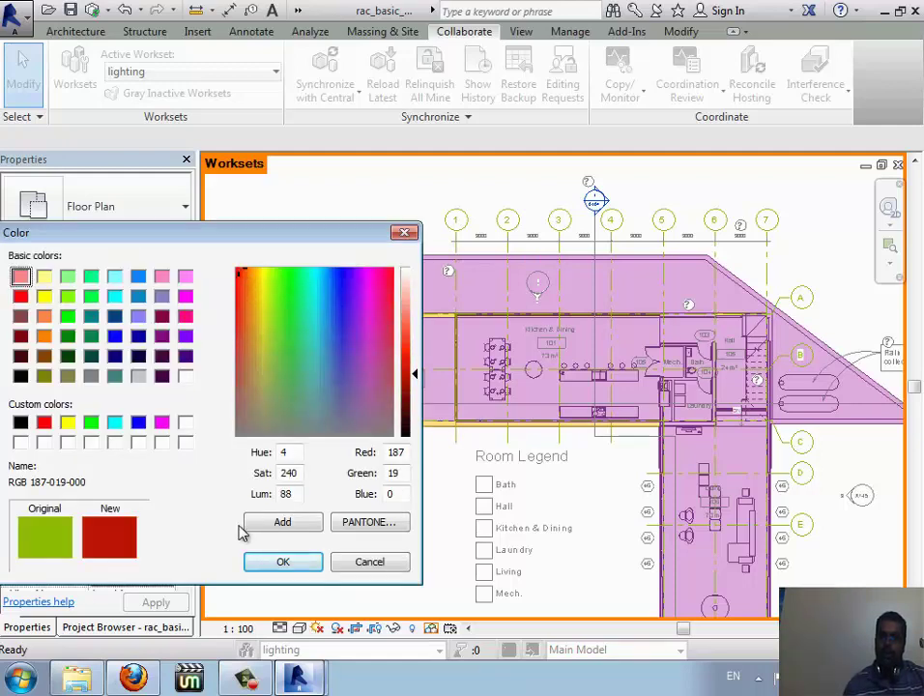
left_click(283, 561)
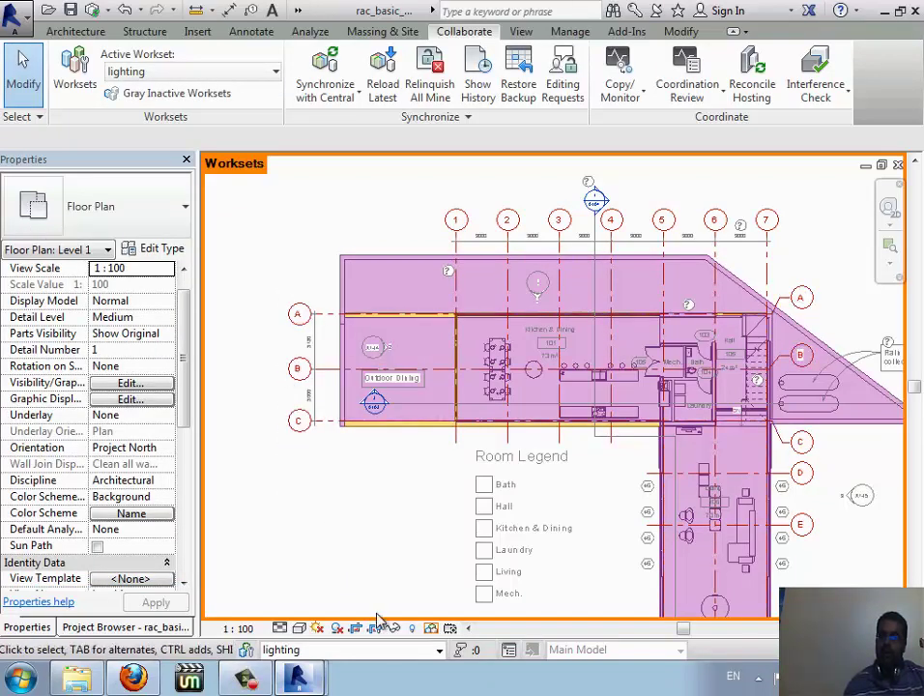
left_click(431, 628)
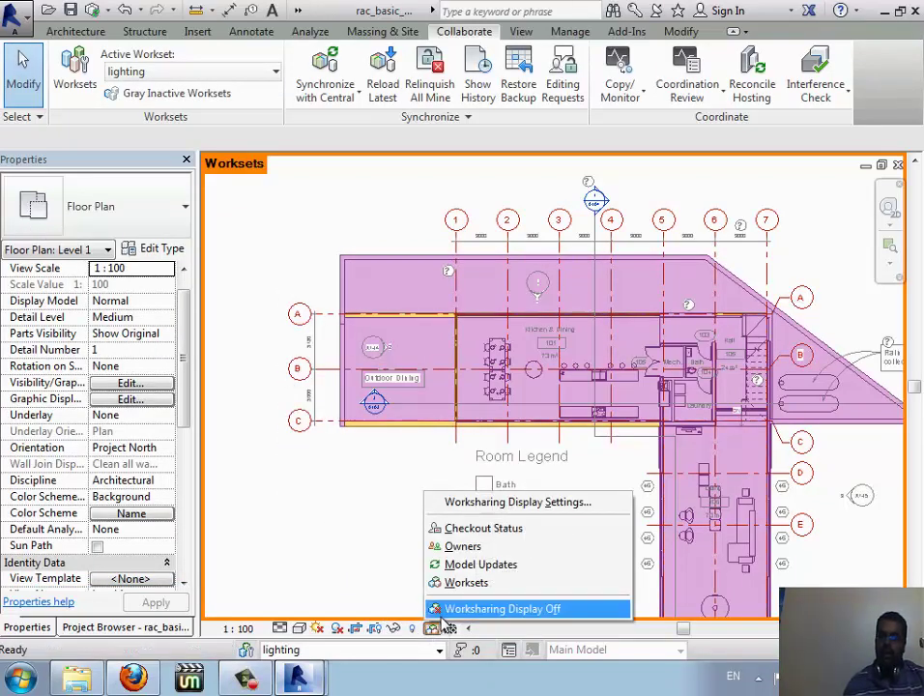
- Turn off worksharing display and set synchronize to keep family worksets and borrowed elements
left_click(440, 612)
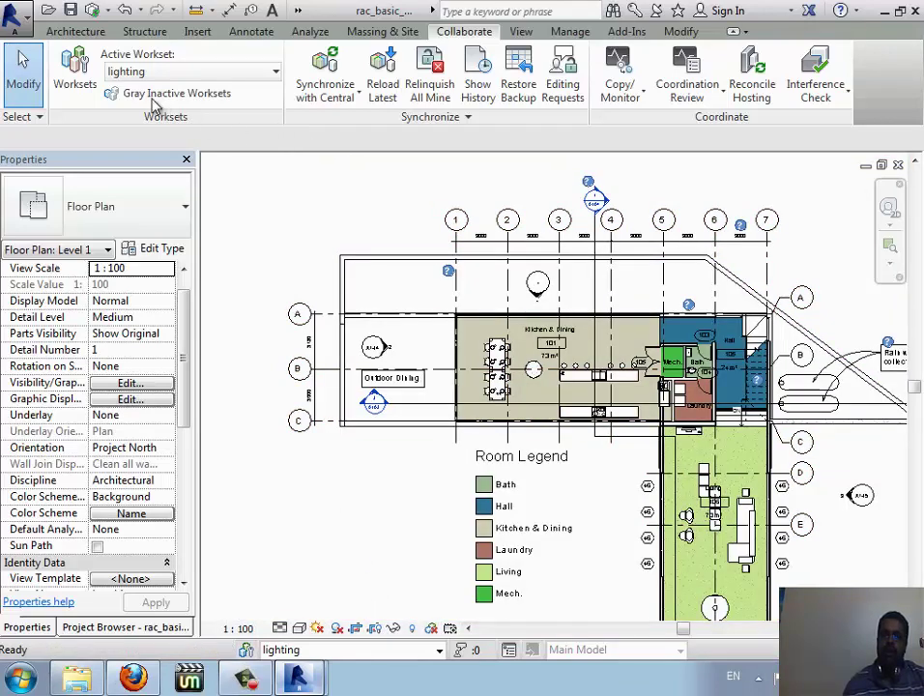
left_click(107, 11)
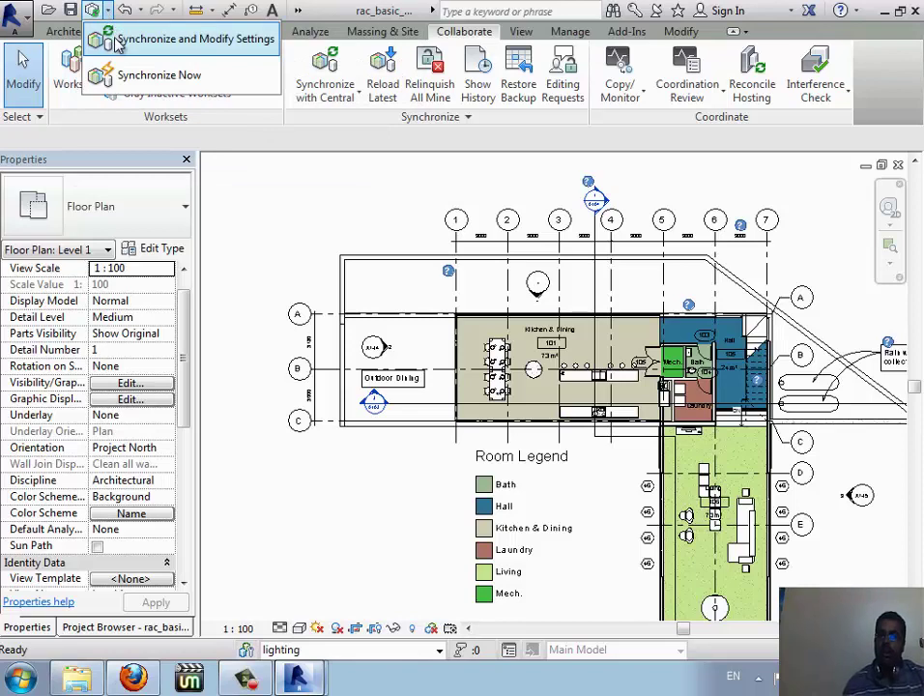
left_click(117, 41)
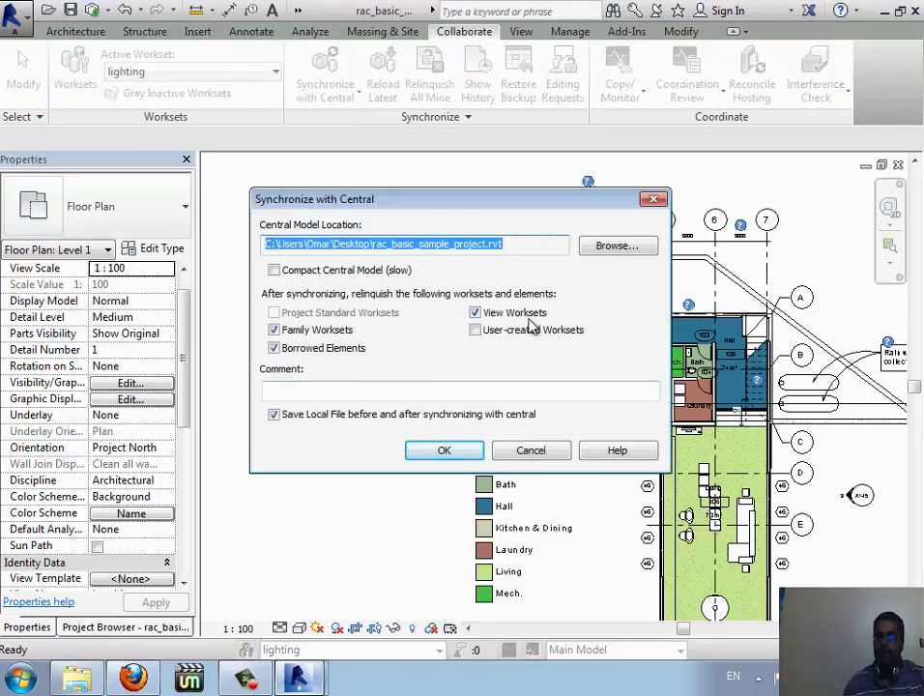
left_click(339, 332)
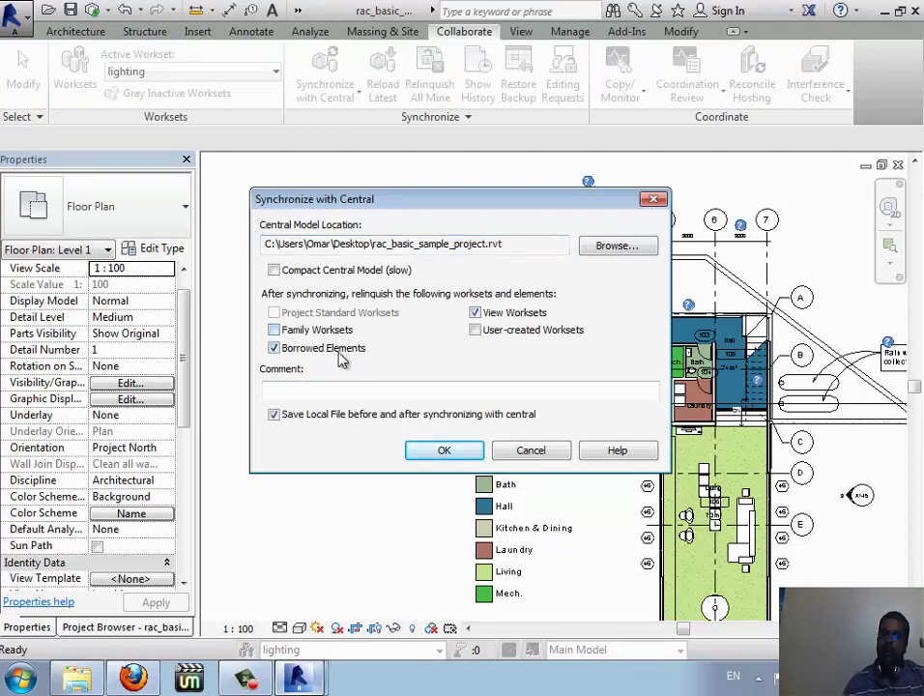
left_click(341, 350)
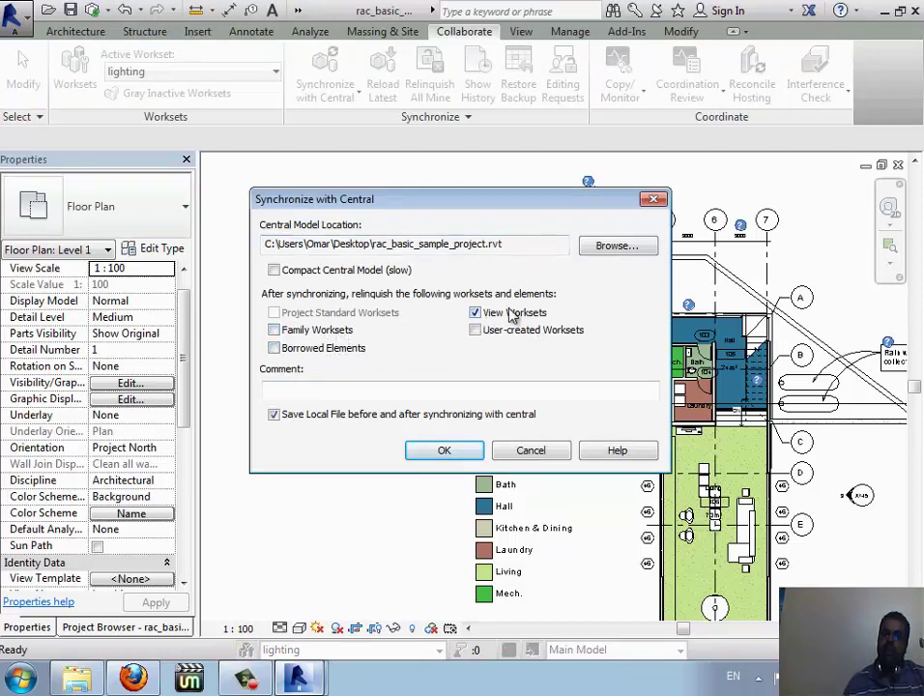
- Synchronize the local project with the central model
left_click(422, 455)
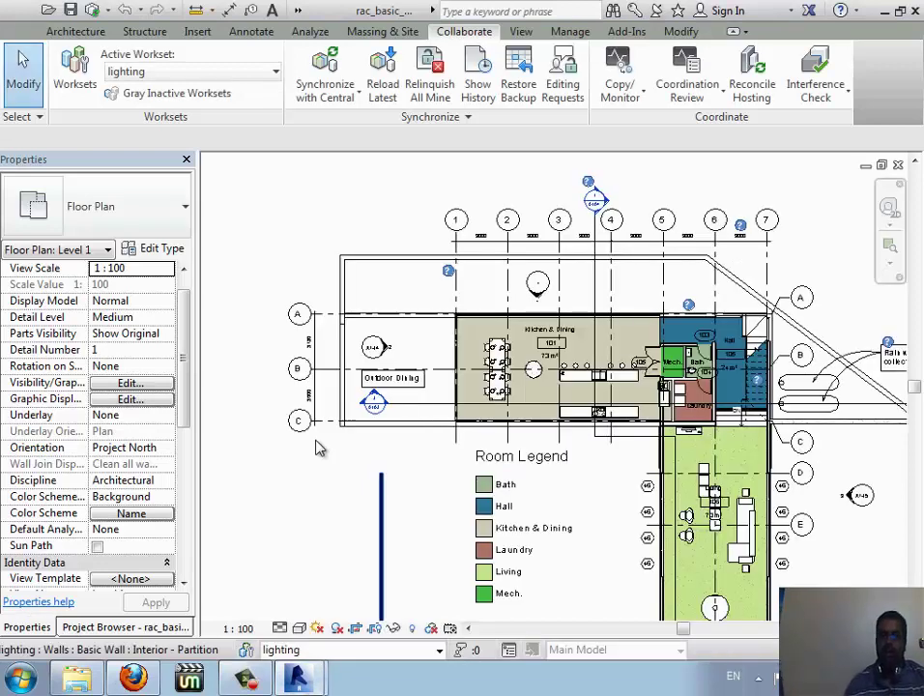
left_click(108, 9)
left_click(126, 75)
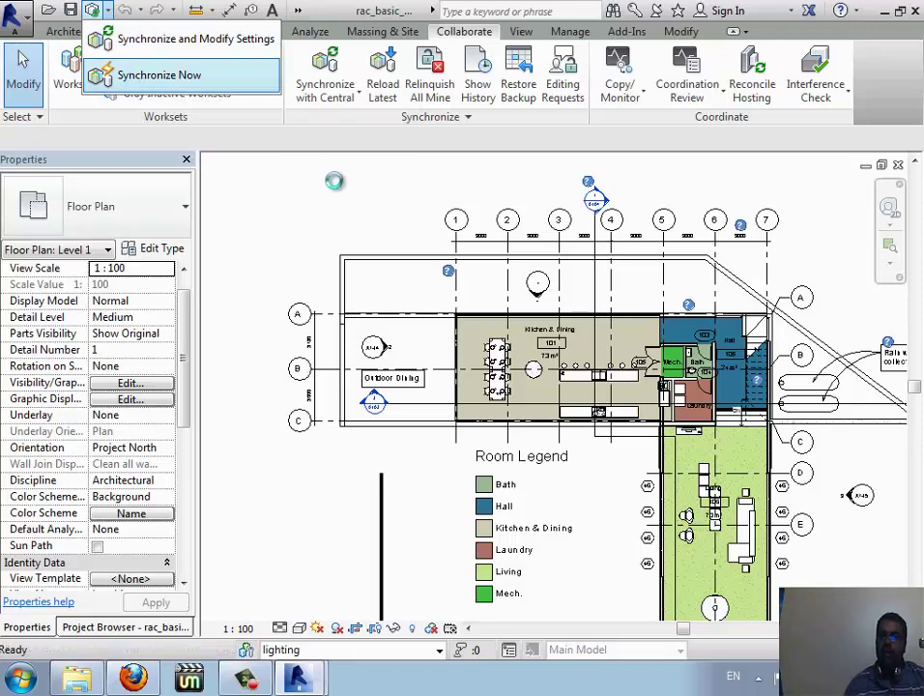
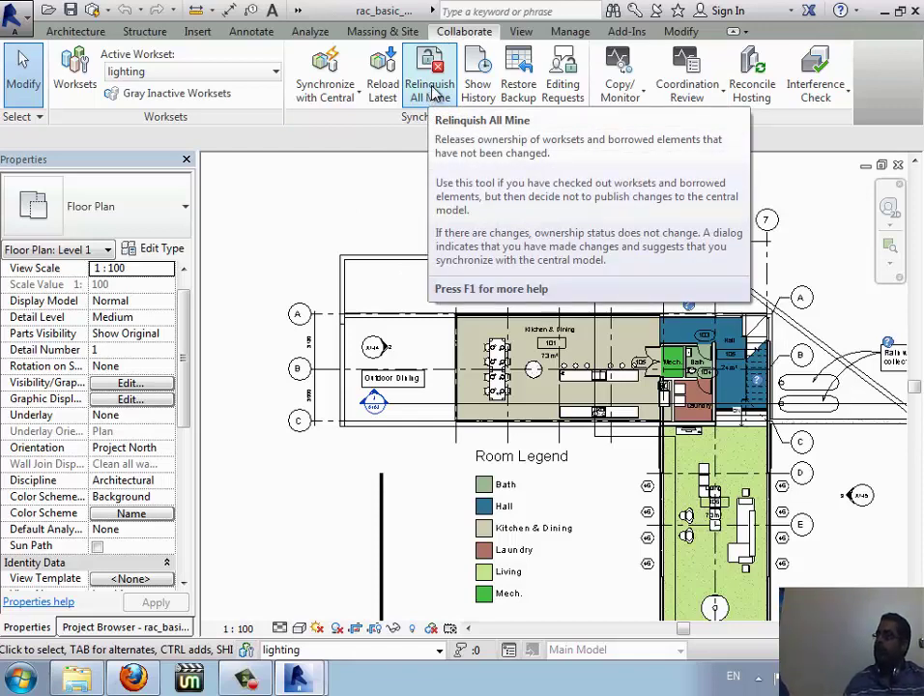
- Select the long top wall and review the project worksets list without changes
left_click(396, 258)
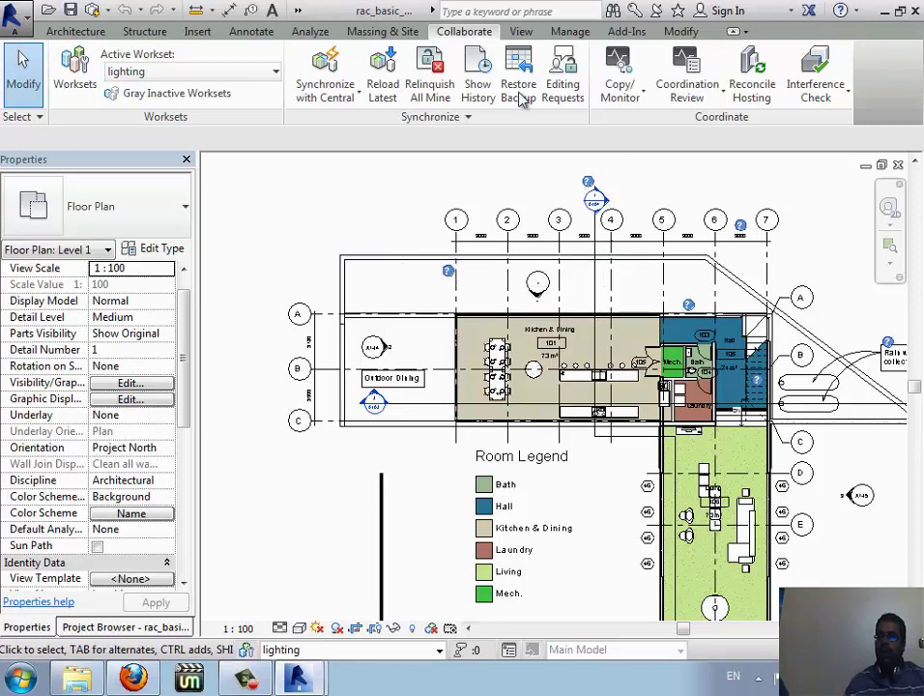
left_click(431, 89)
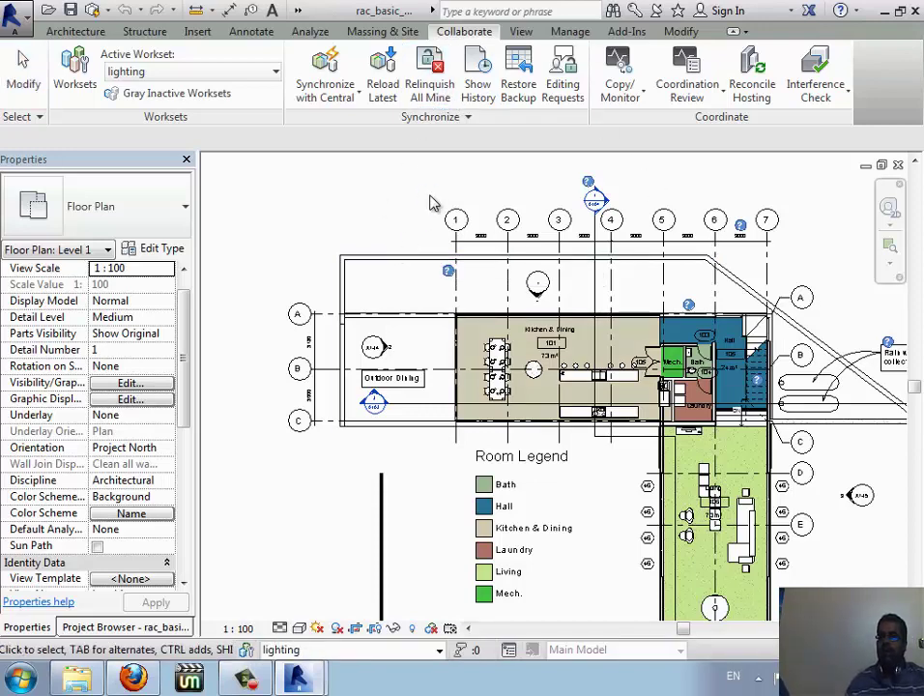
left_click(75, 73)
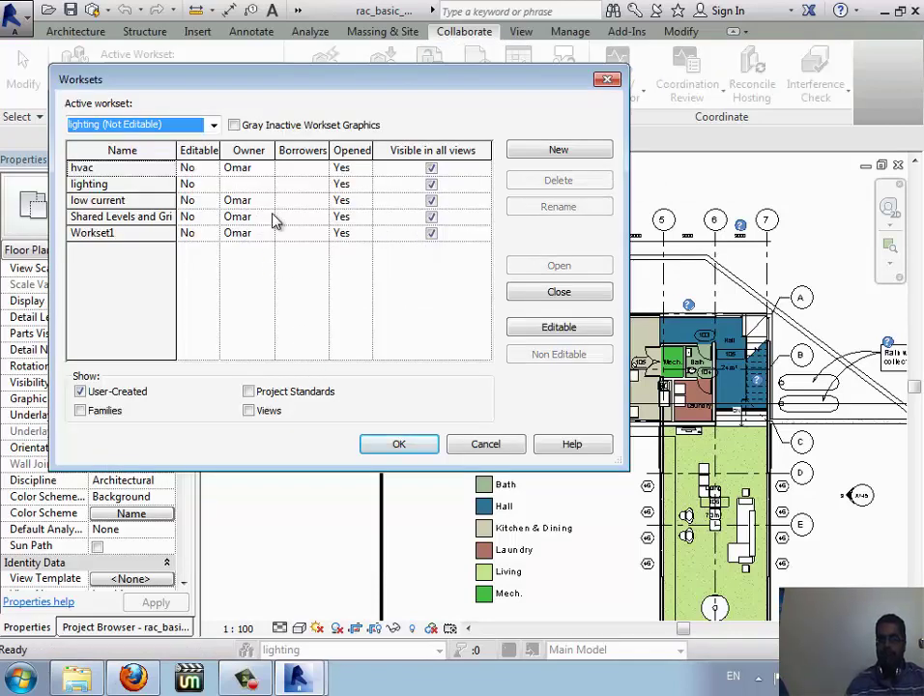
left_click(474, 444)
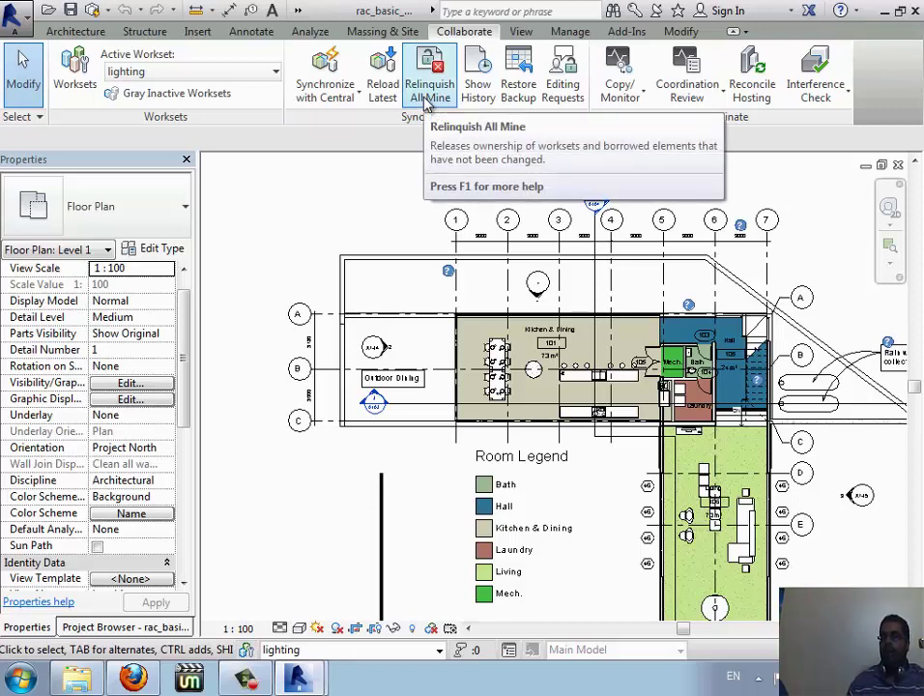
mouse_move(430, 89)
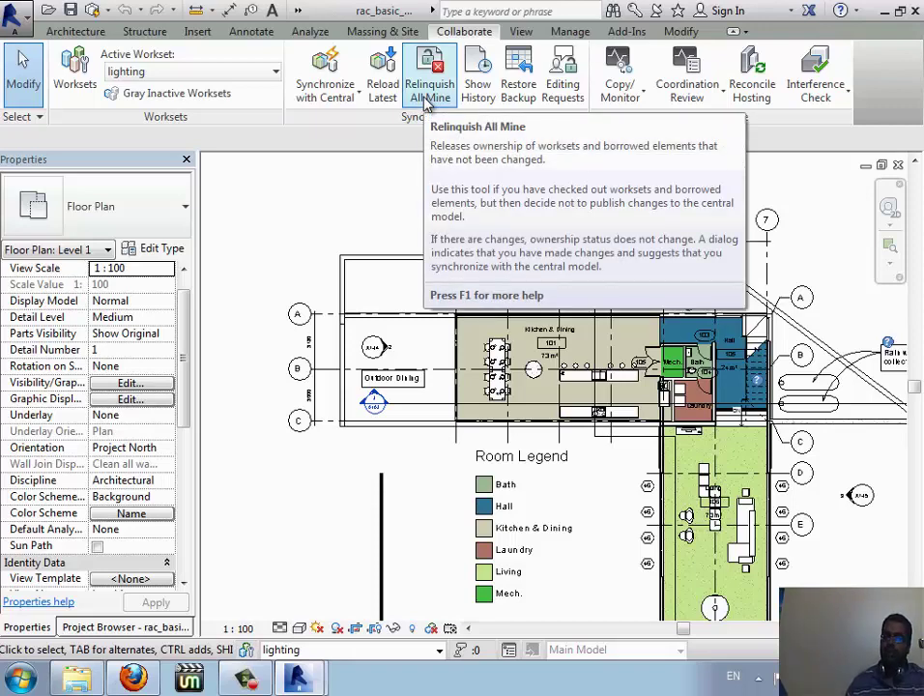
- Review the save history of rac_basic_sample_project.rvt, then close it
left_click(479, 92)
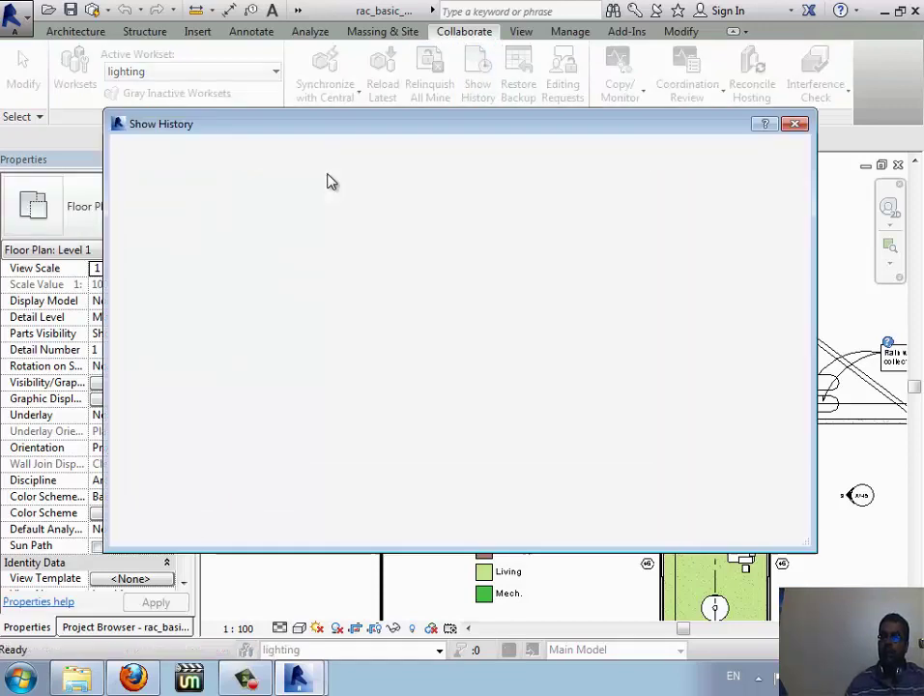
left_click(308, 335)
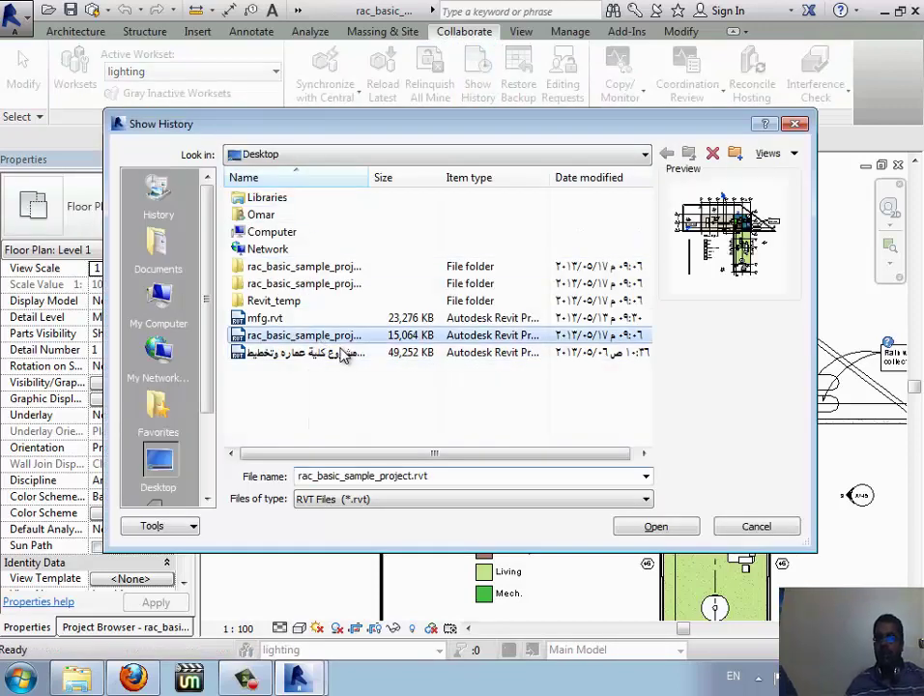
left_click(655, 526)
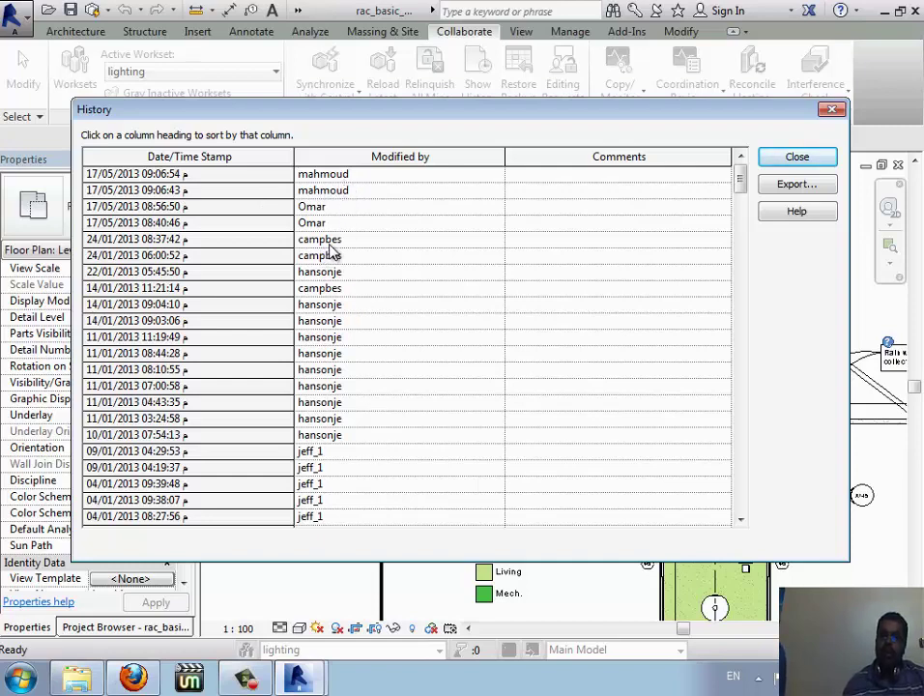
scroll(351, 488, "down", 4)
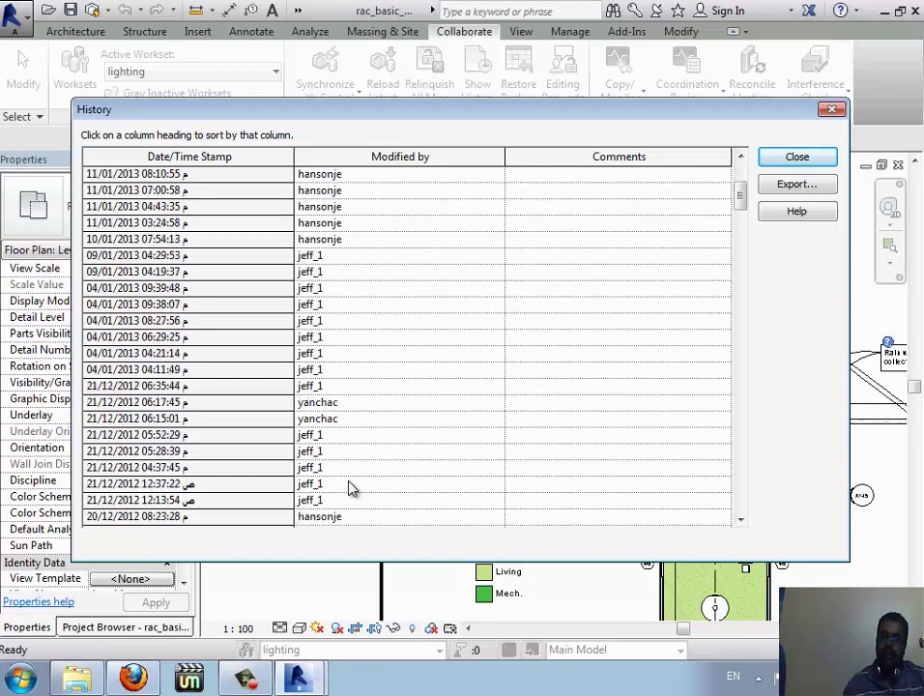
scroll(351, 489, "down", 7)
scroll(351, 488, "down", 7)
scroll(353, 484, "down", 7)
scroll(358, 480, "down", 7)
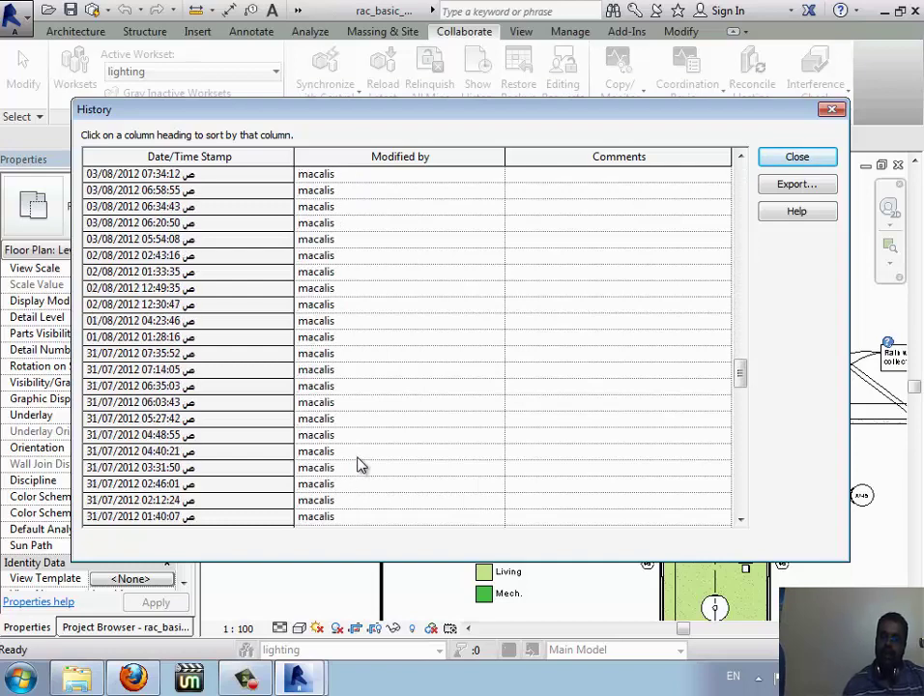
scroll(361, 466, "down", 7)
scroll(360, 473, "down", 7)
scroll(360, 477, "down", 7)
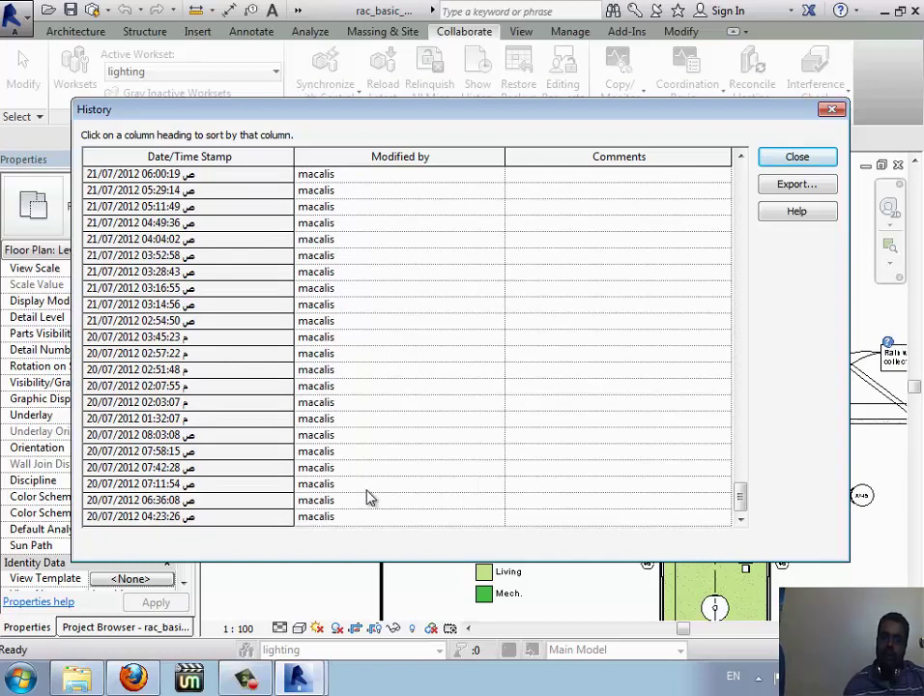
left_click(833, 110)
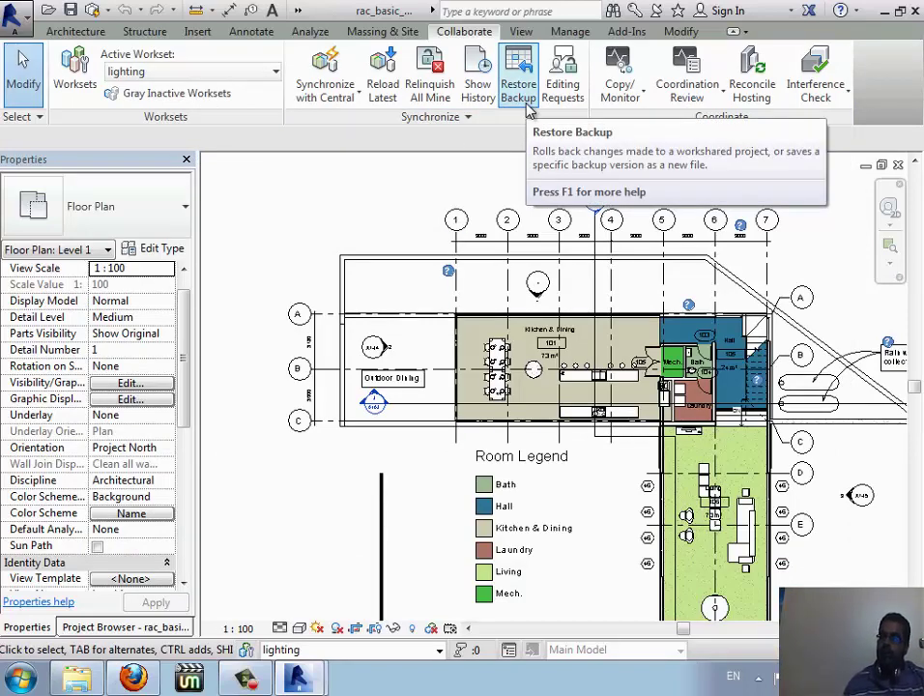
mouse_move(518, 82)
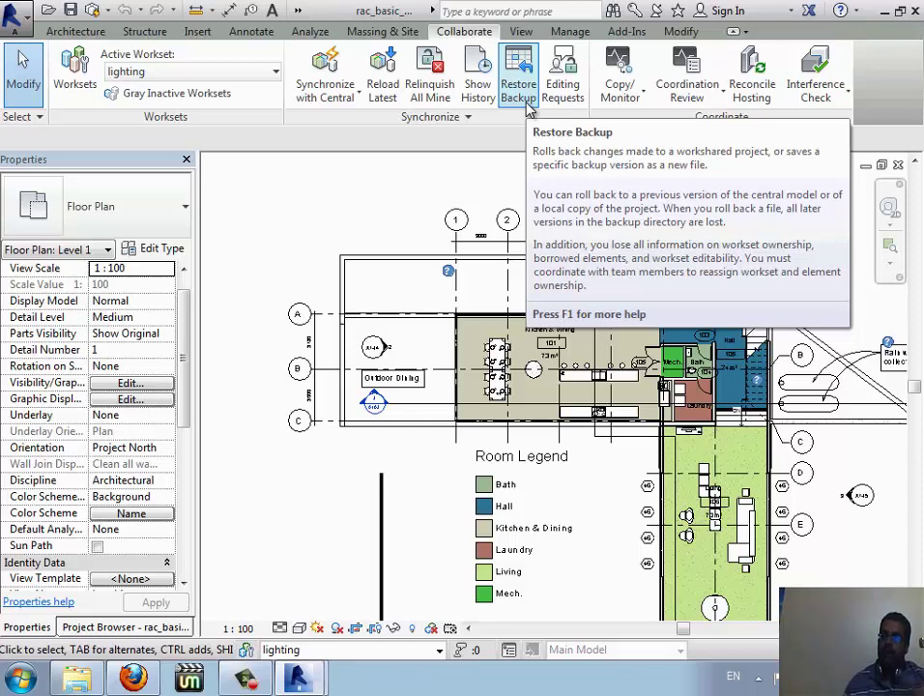
- Browse to the project's backup folder and list its backup versions
left_click(522, 105)
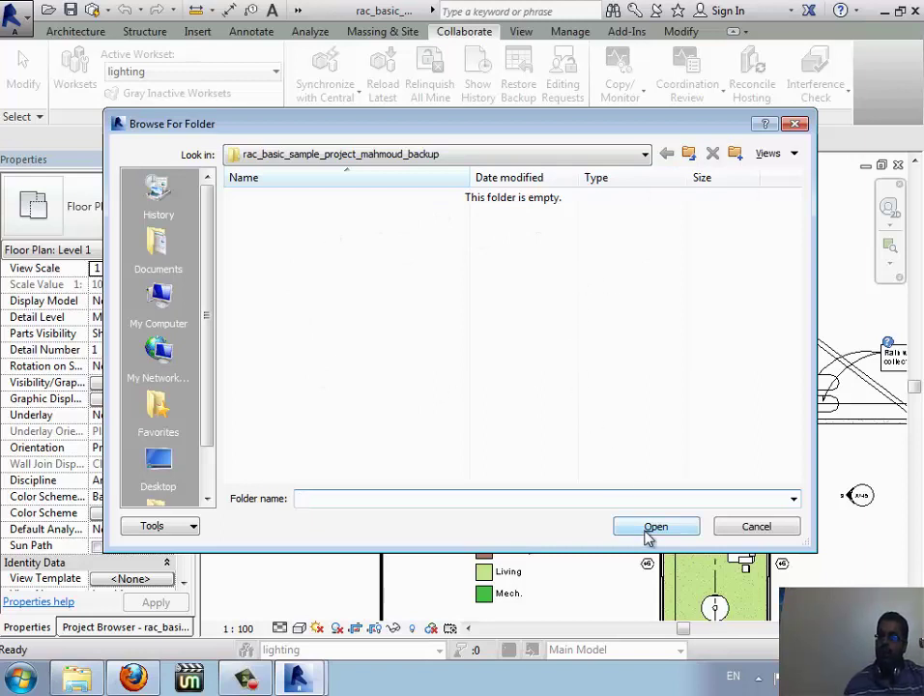
left_click(688, 153)
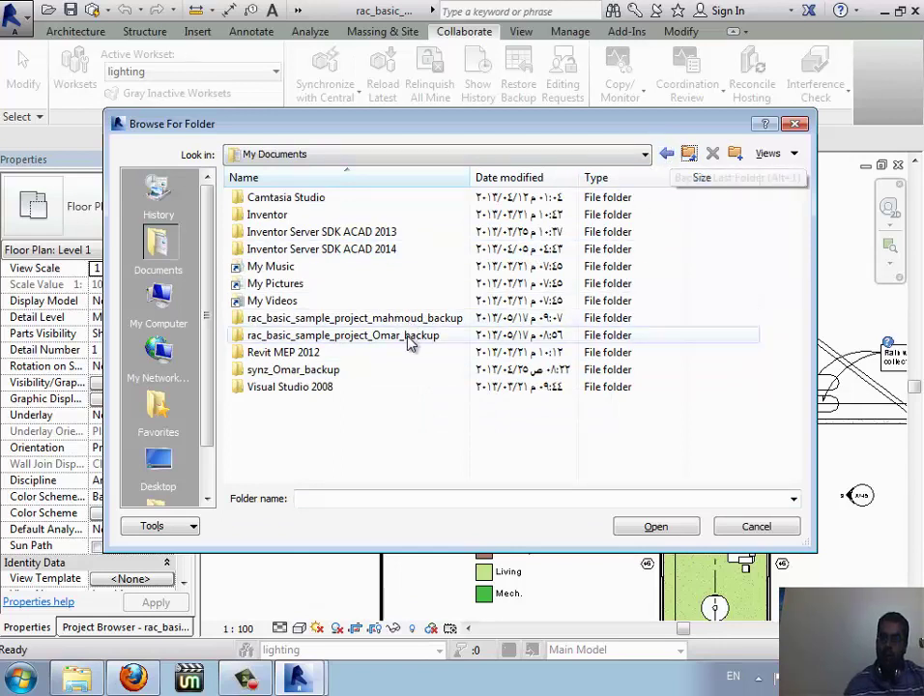
left_click(667, 153)
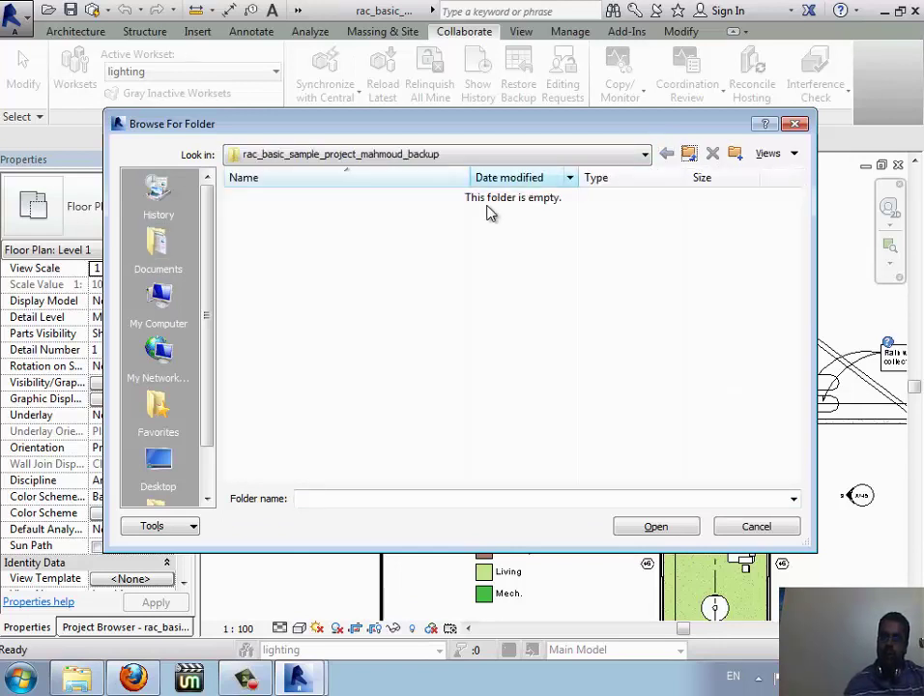
left_click(650, 528)
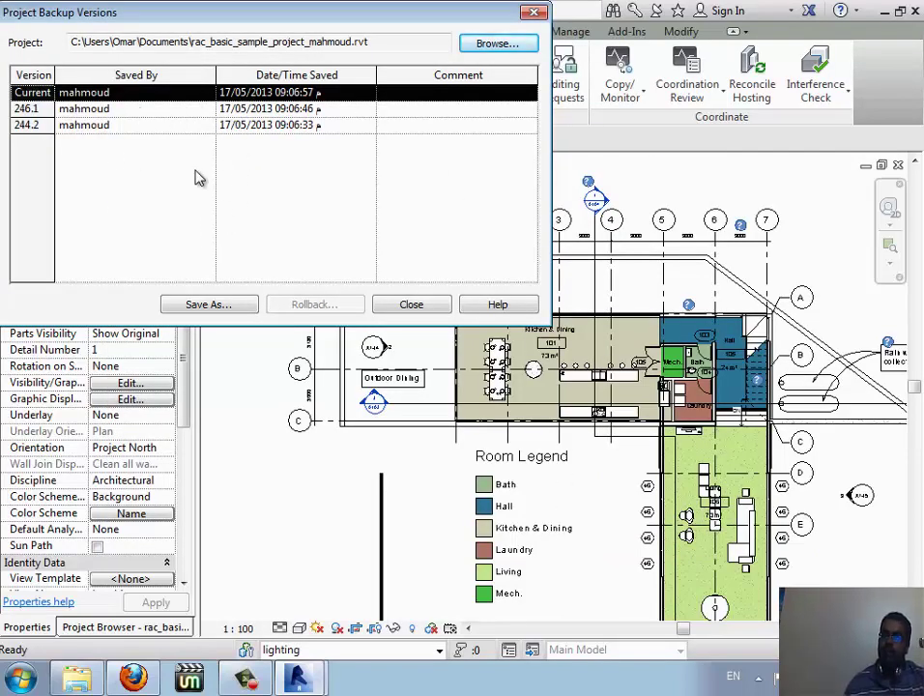
- Extract backup version 244.2 to the Desktop as 'zz' without opening it, then close the list
left_click(135, 126)
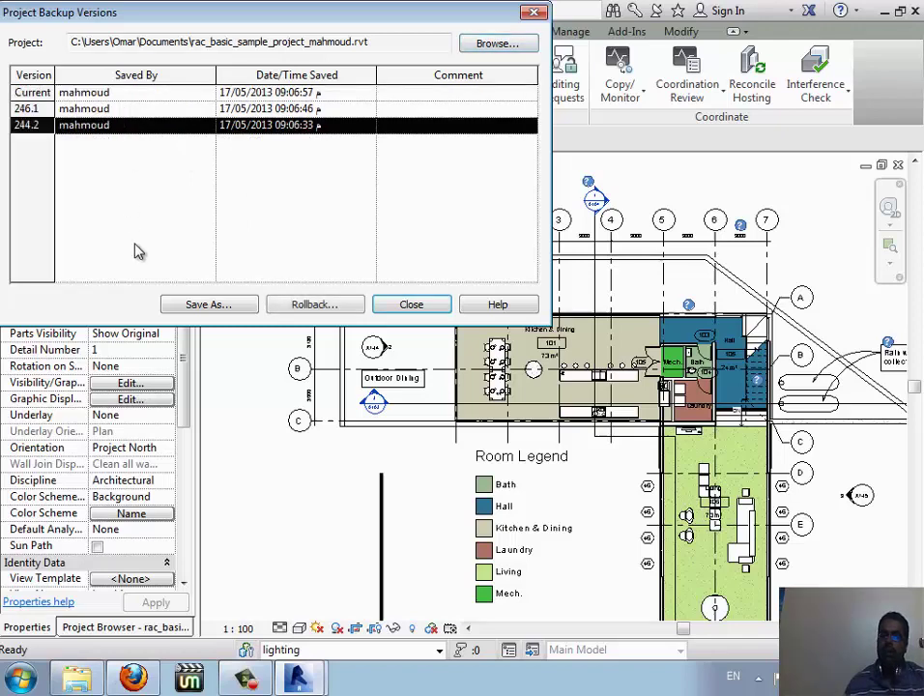
left_click(221, 307)
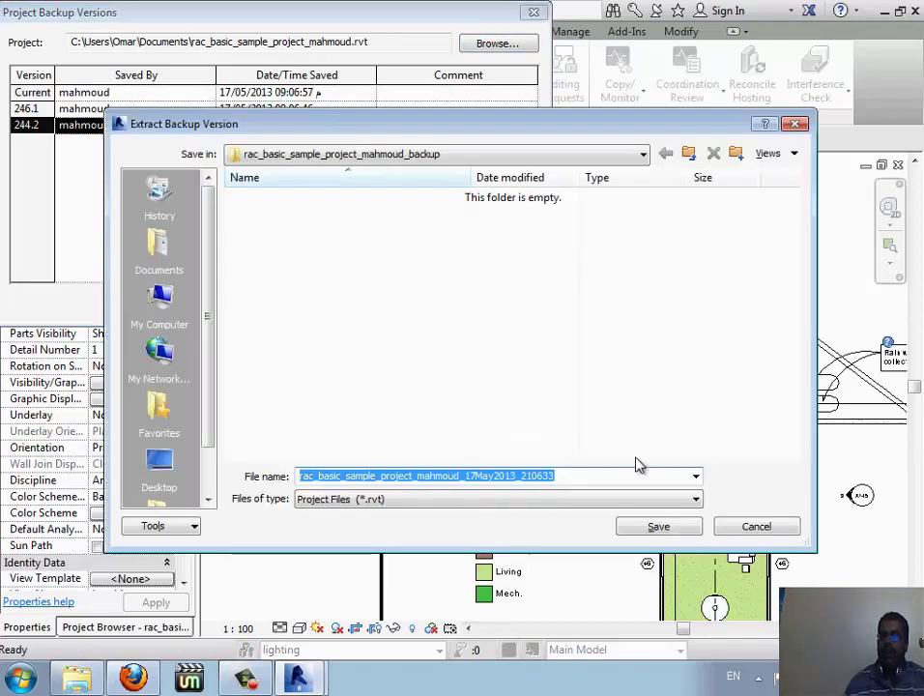
left_click(160, 462)
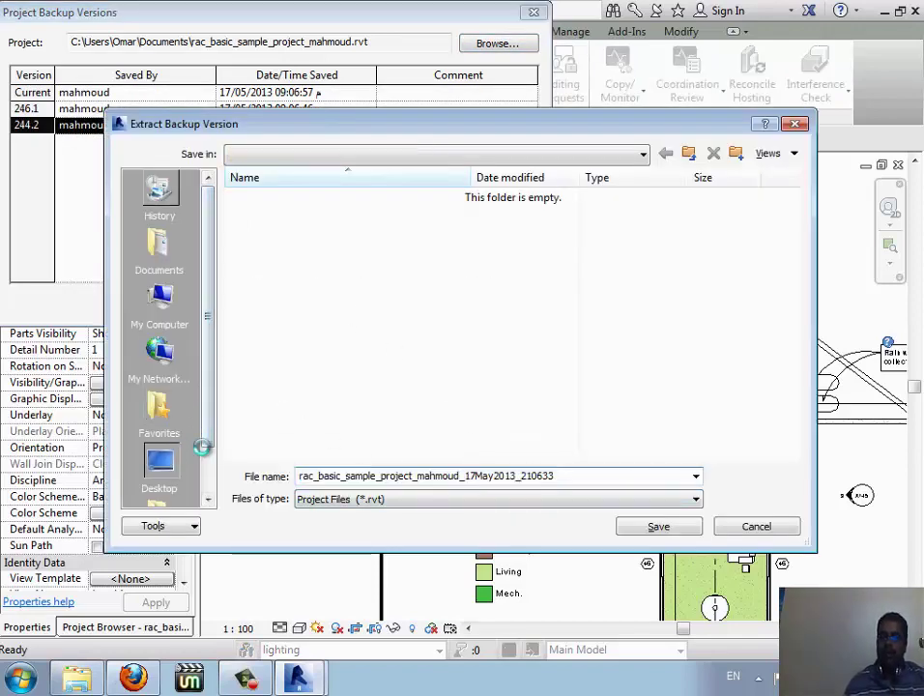
type("zz")
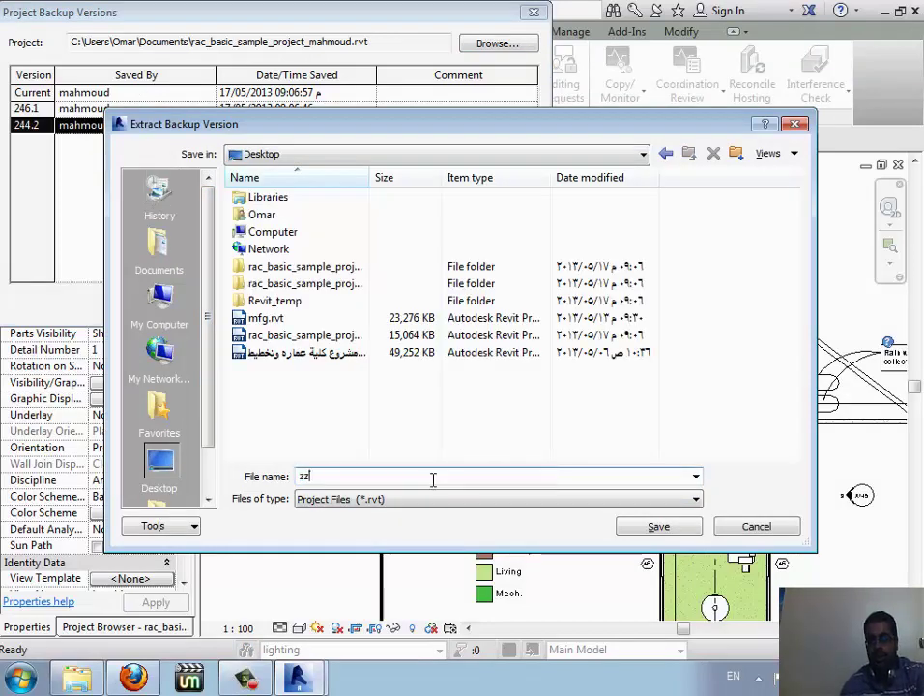
left_click(656, 529)
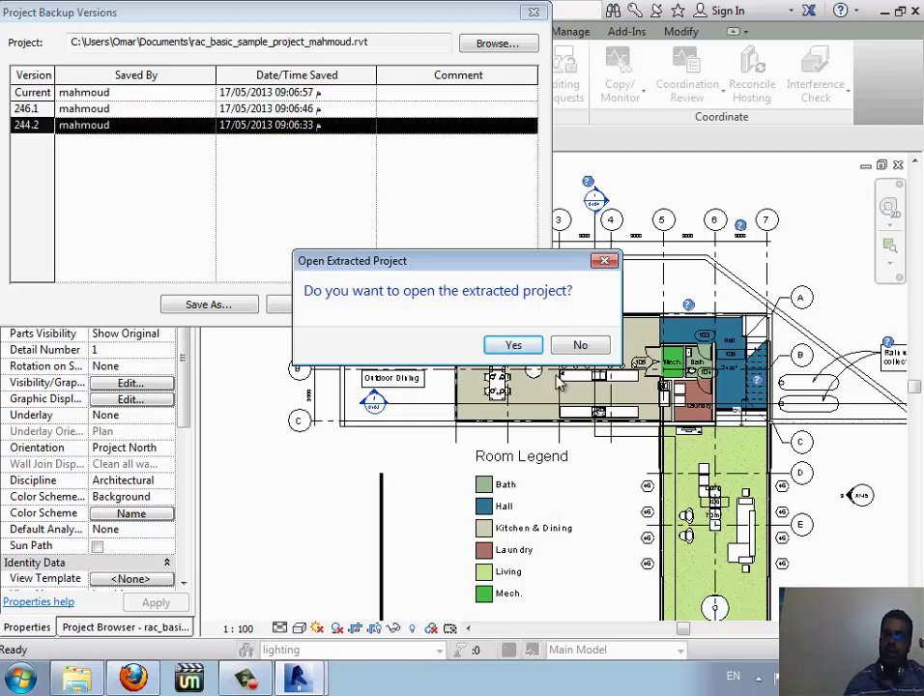
left_click(580, 346)
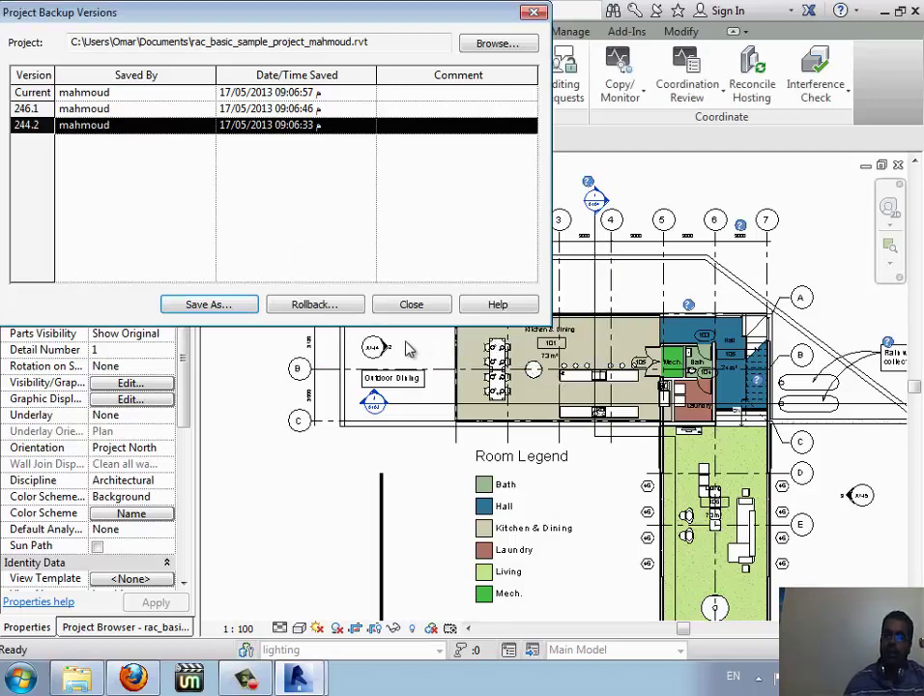
key("Escape")
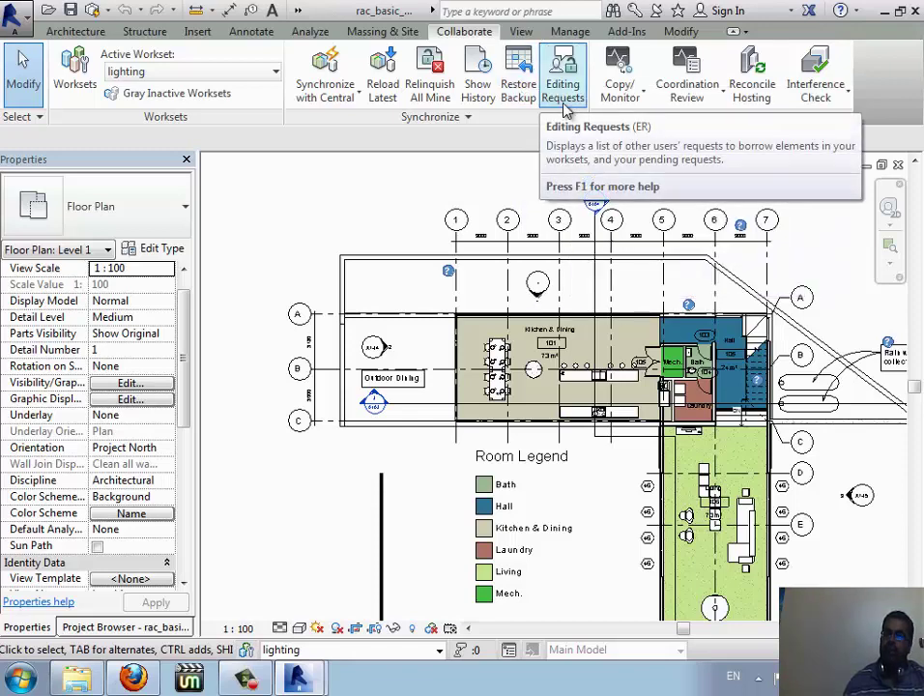
- Check editing requests, then close the project without saving while keeping element ownership
left_click(566, 109)
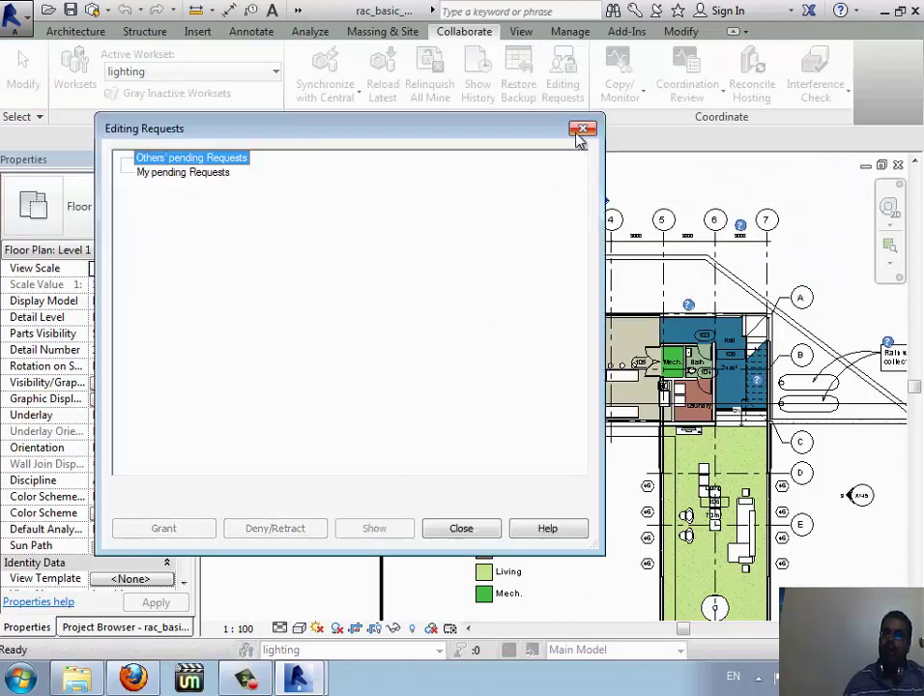
left_click(583, 127)
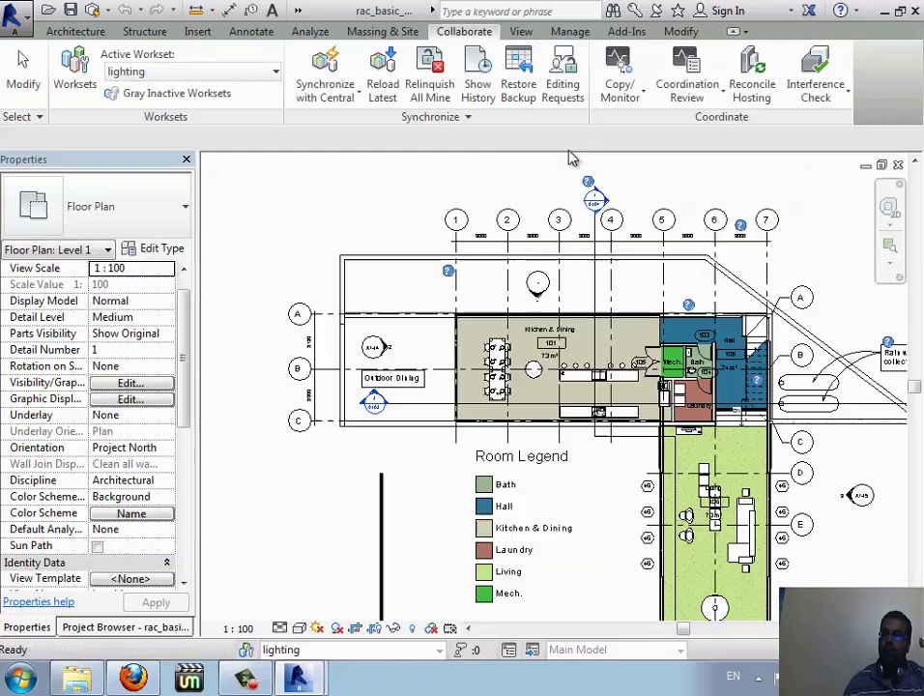
left_click(898, 165)
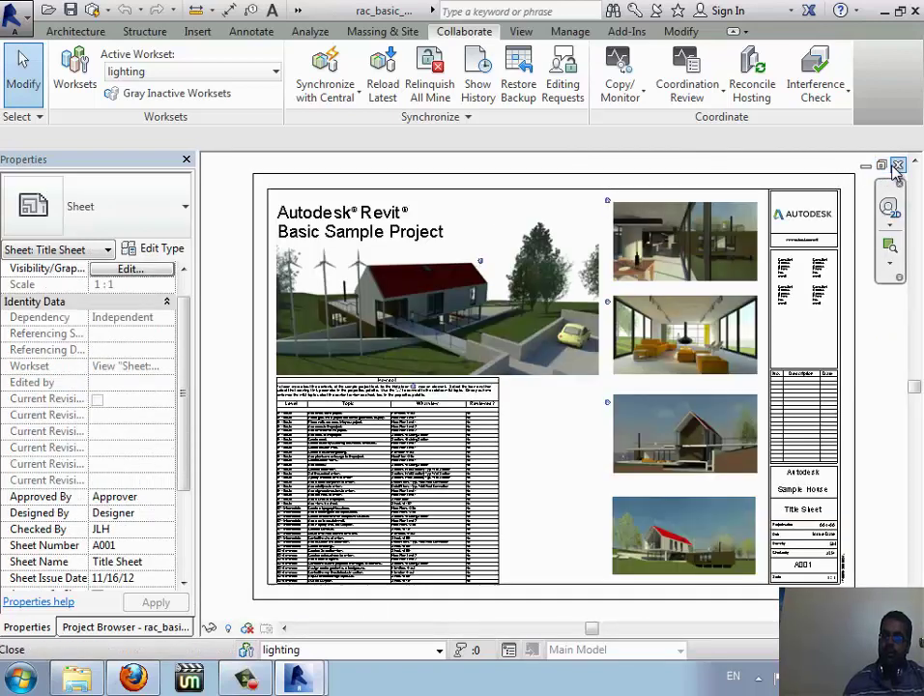
left_click(897, 166)
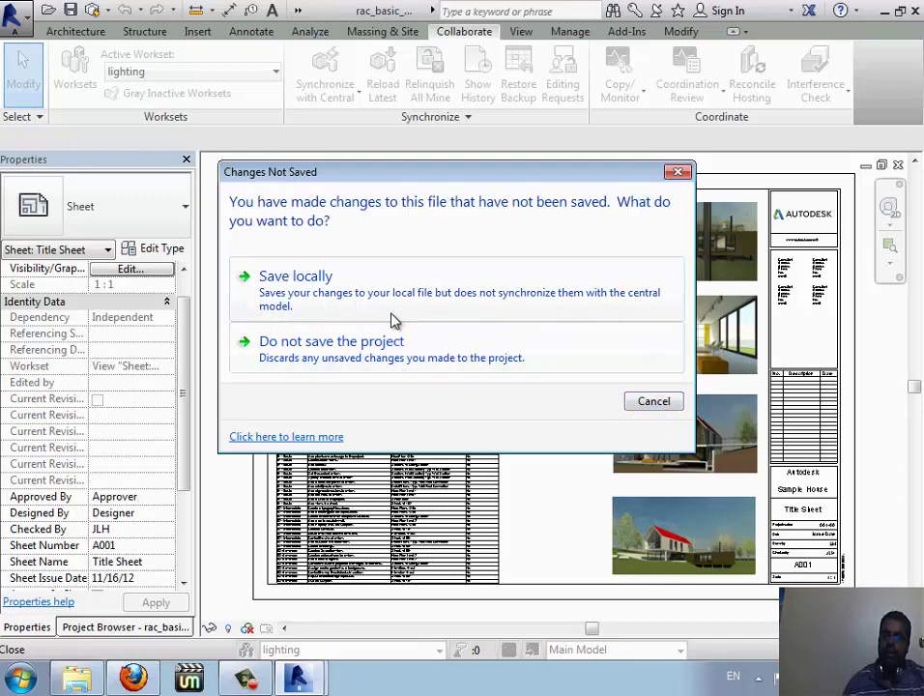
left_click(395, 350)
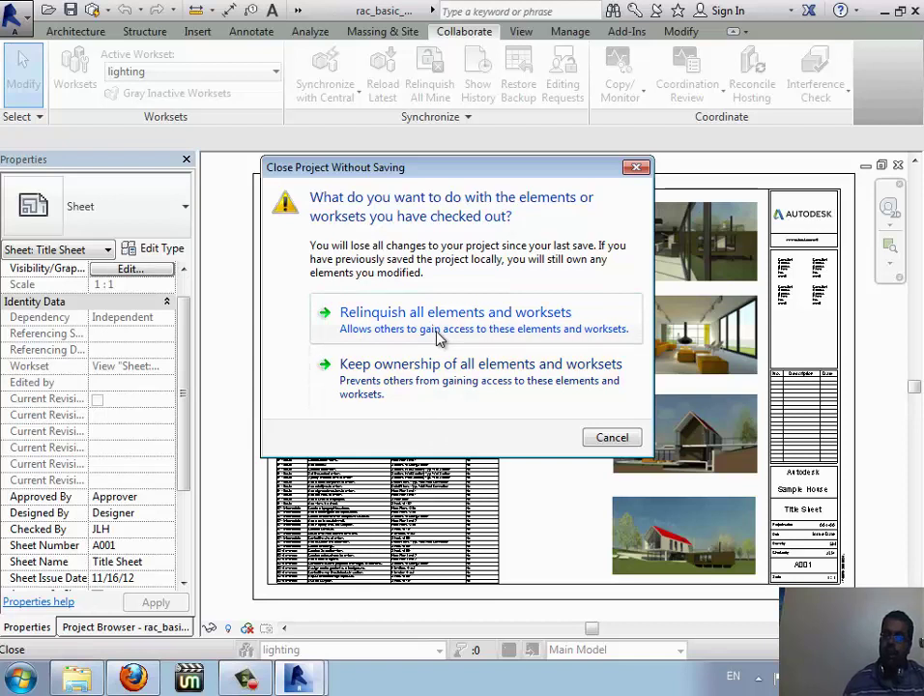
left_click(424, 391)
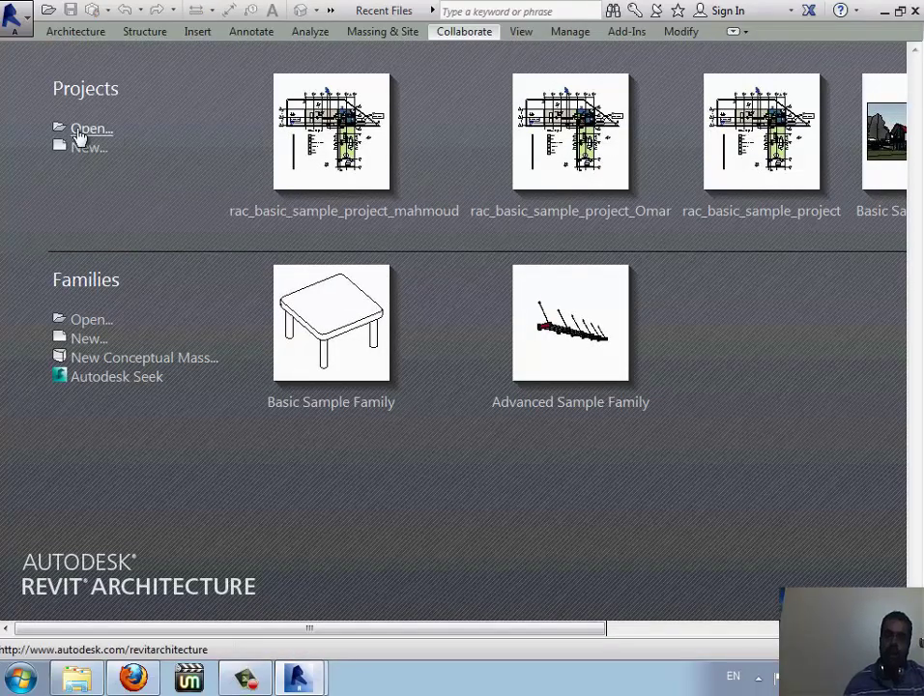
- Open rac_basic_sample_project.rvt as a new local file, appending a timestamp to its name
left_click(78, 129)
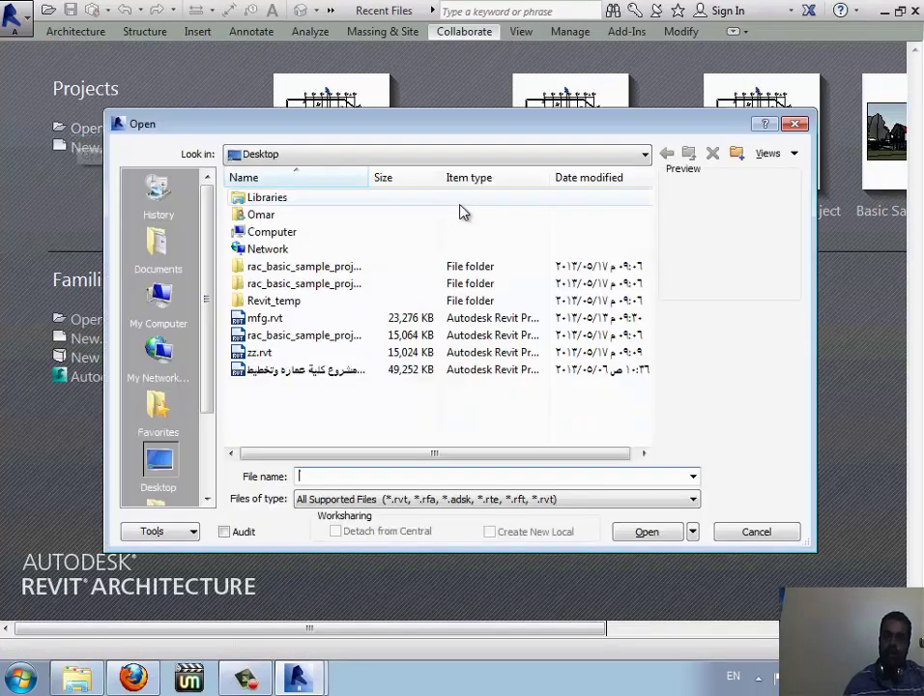
left_click(303, 339)
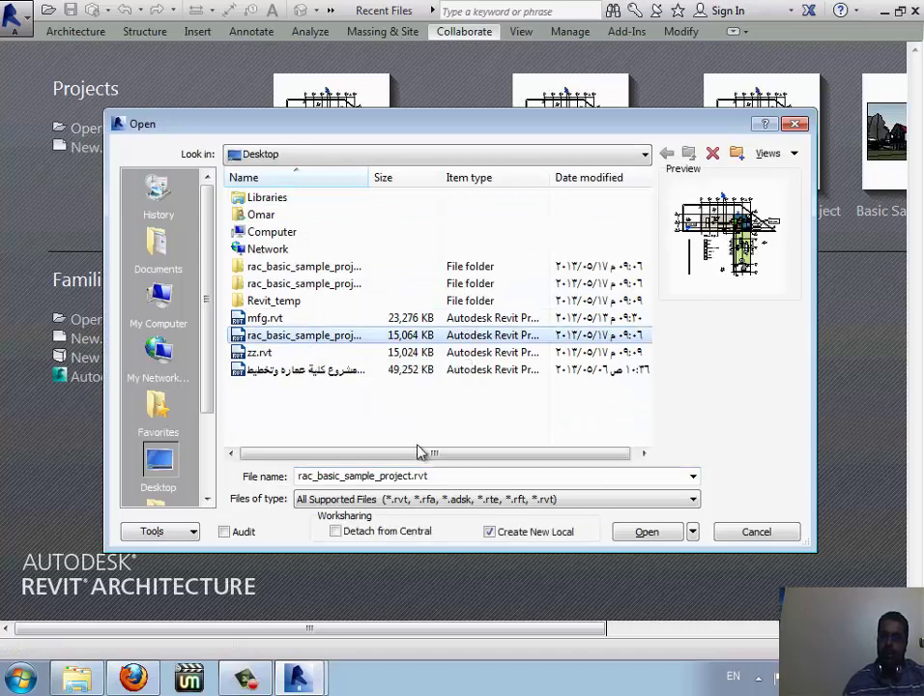
left_click(650, 535)
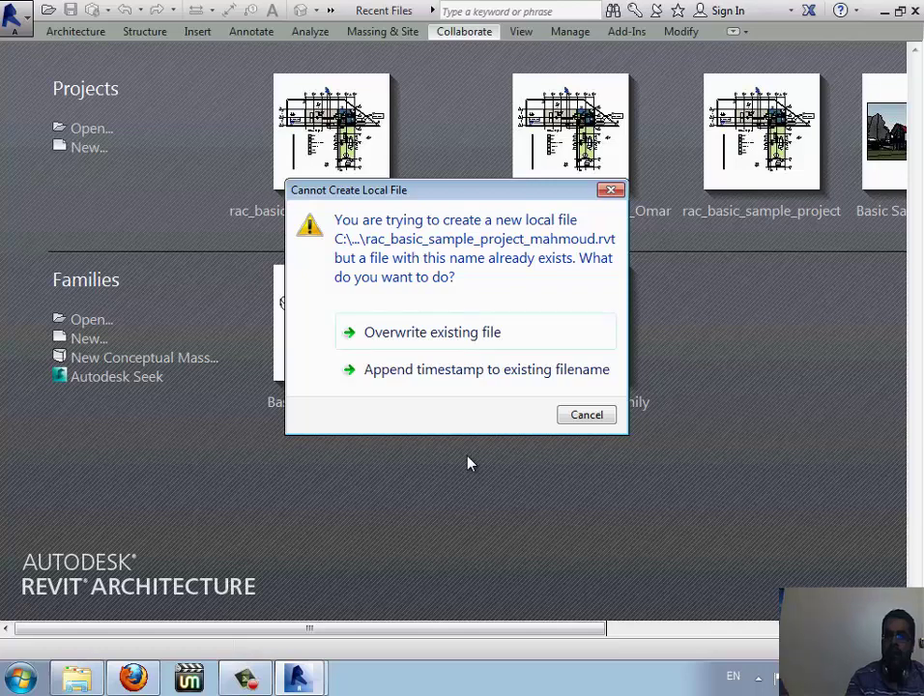
left_click_drag(488, 198, 531, 366)
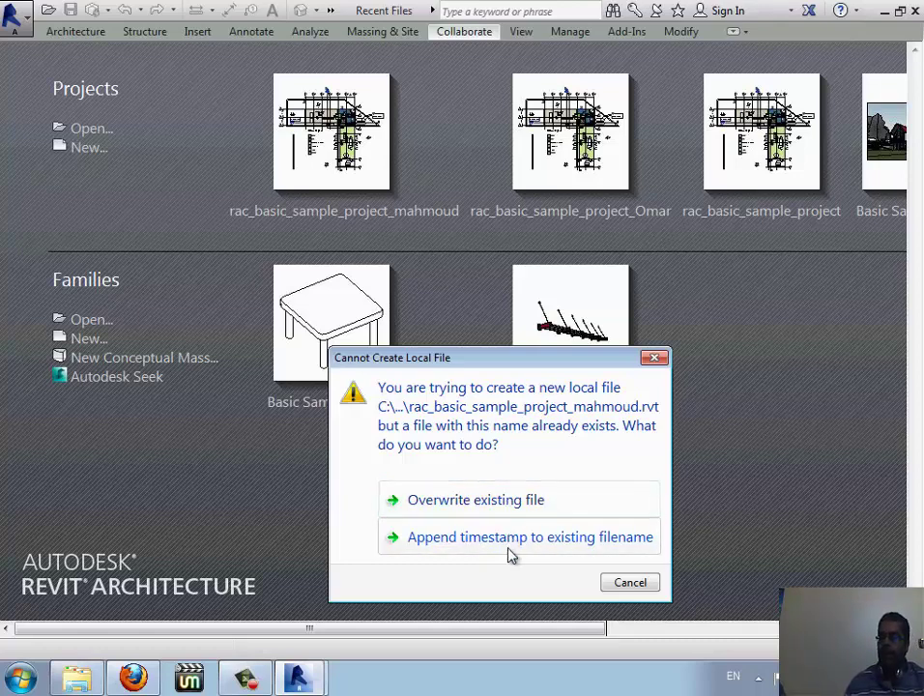
left_click(449, 555)
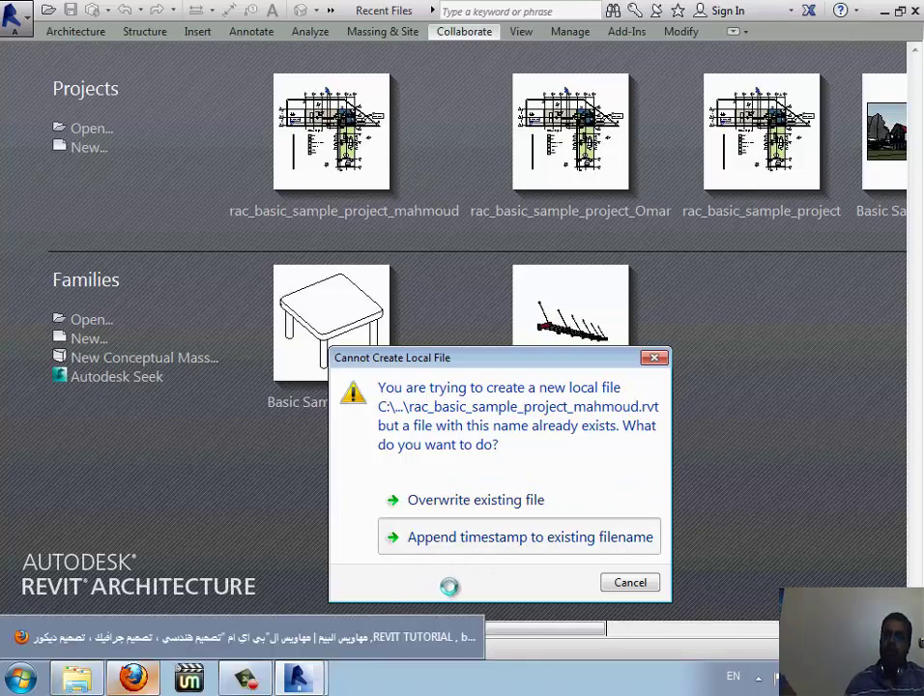
mouse_move(77, 678)
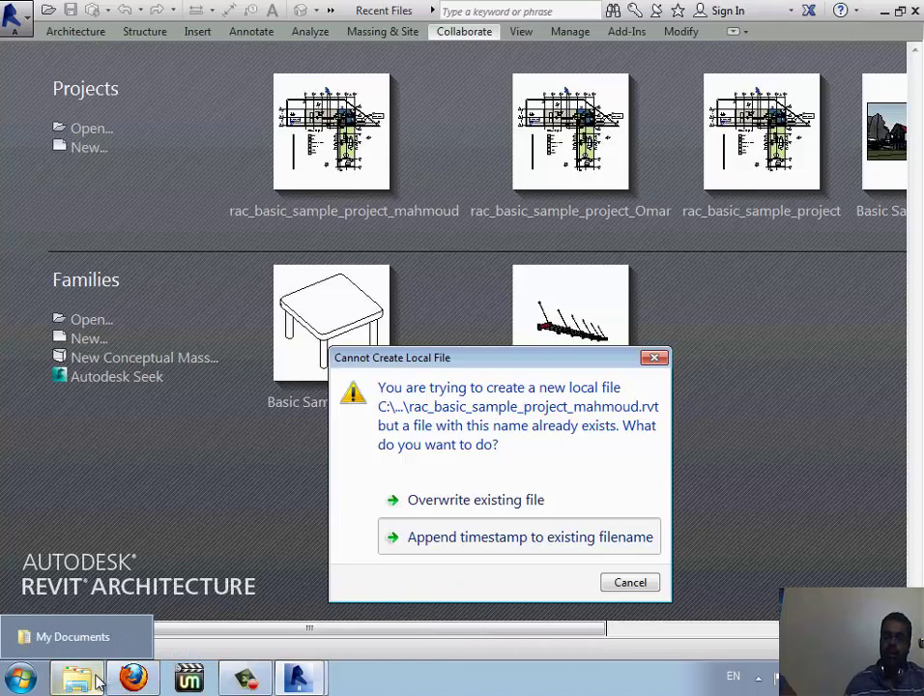
- Locate the 17May2013 timestamped local file in My Documents, then return to Revit's A001 - Title Sheet
left_click(97, 682)
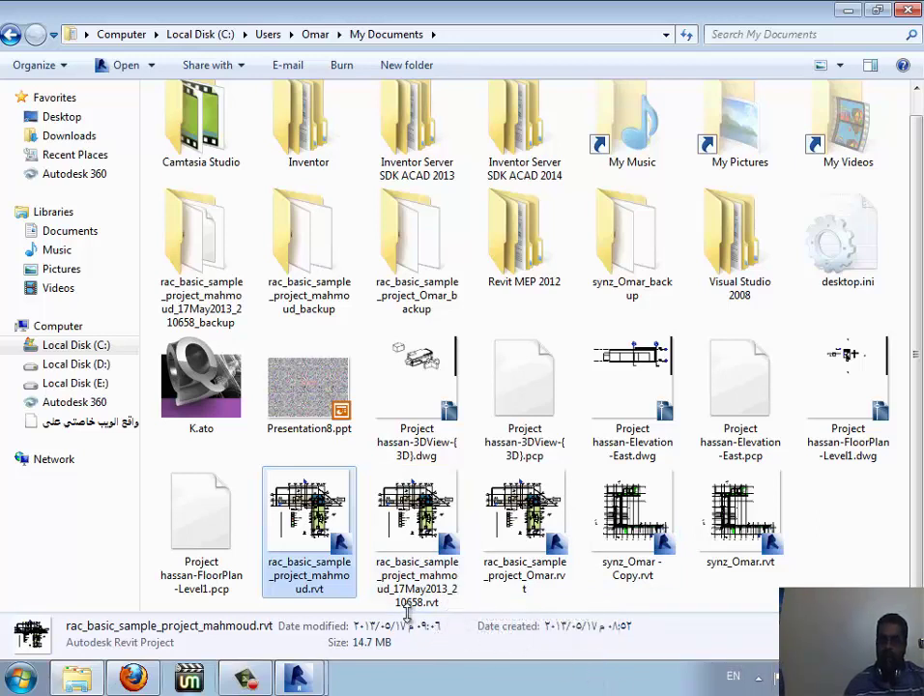
left_click(414, 556)
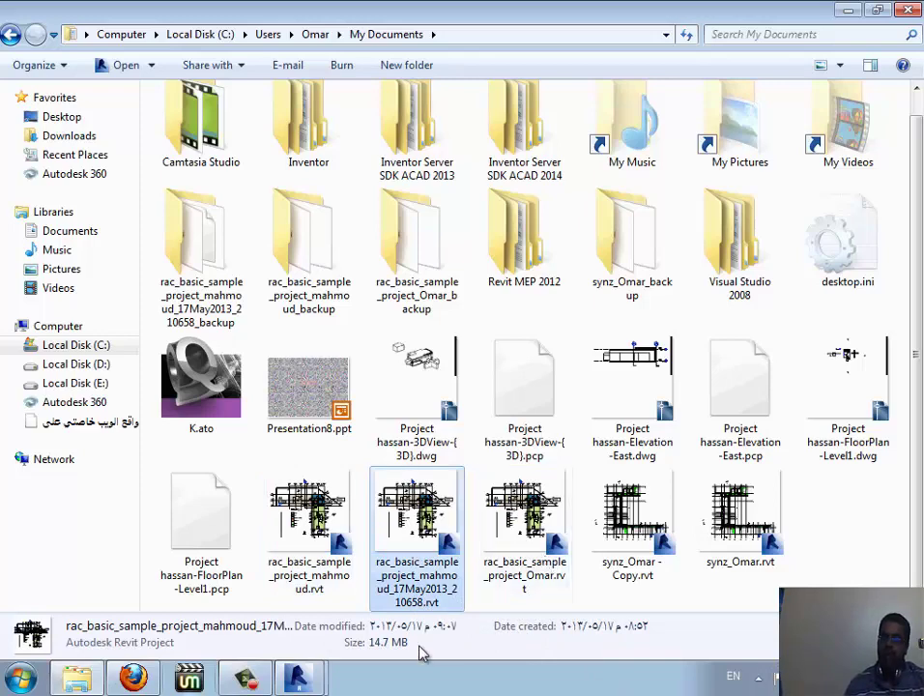
left_click(298, 674)
left_click(327, 638)
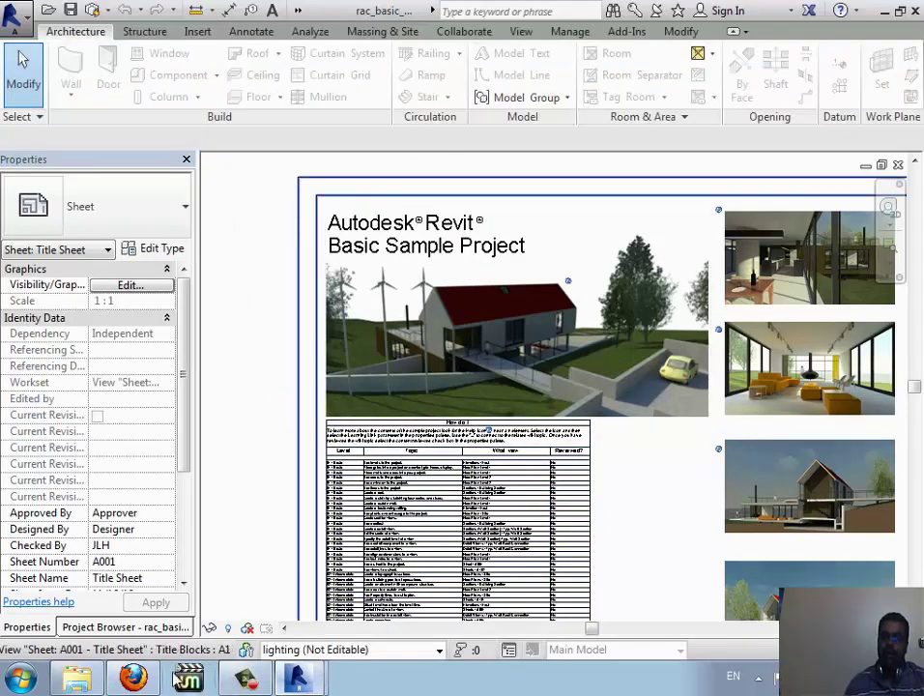
- Switch to Firefox and scroll to the LINK PROJECT blog post with its embedded video
key("alt+Tab")
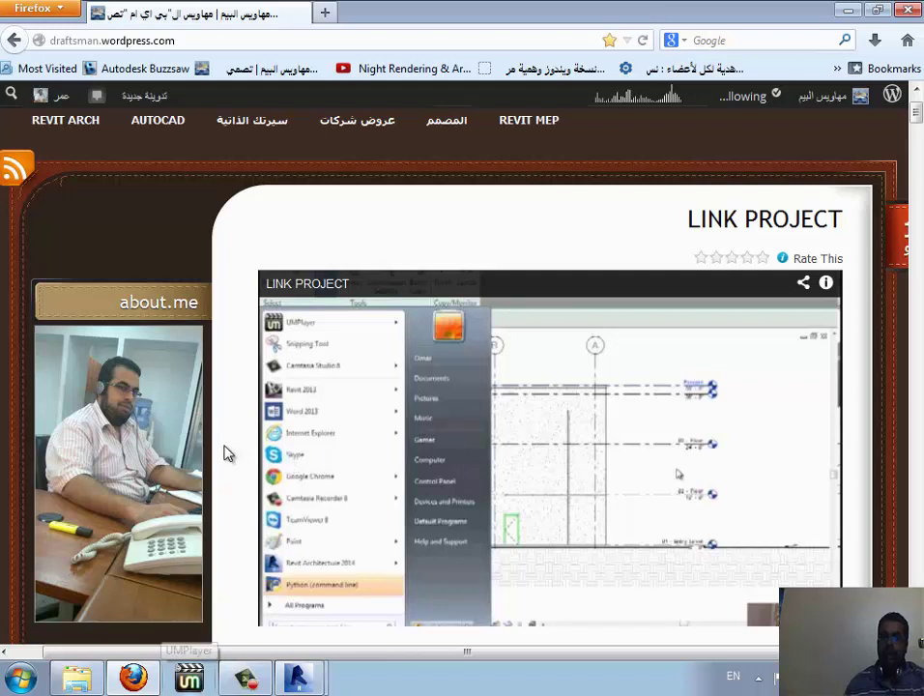
scroll(223, 447, "up", 2)
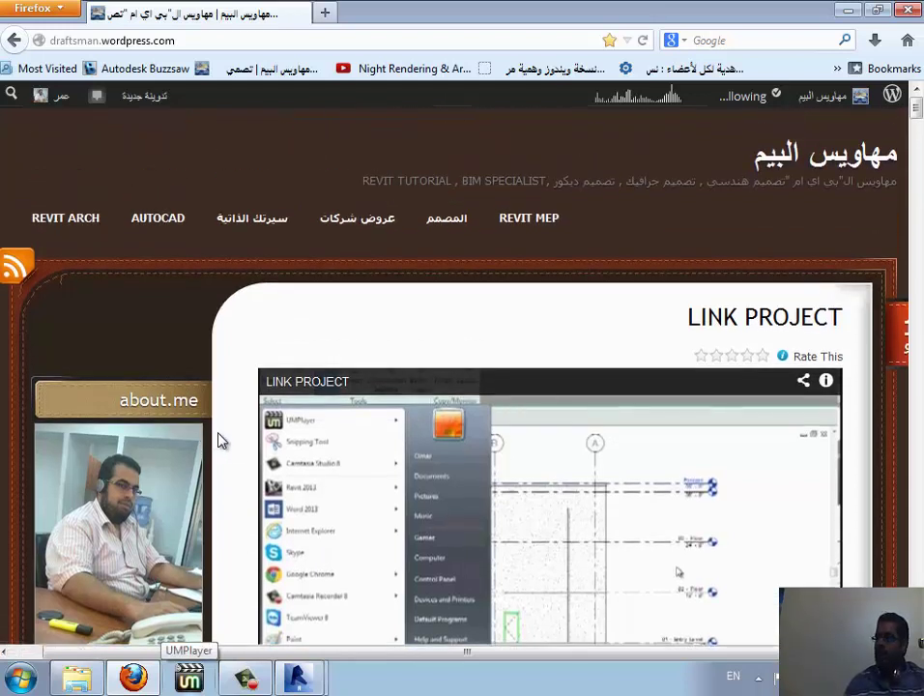
scroll(250, 513, "down", 1)
scroll(246, 527, "down", 4)
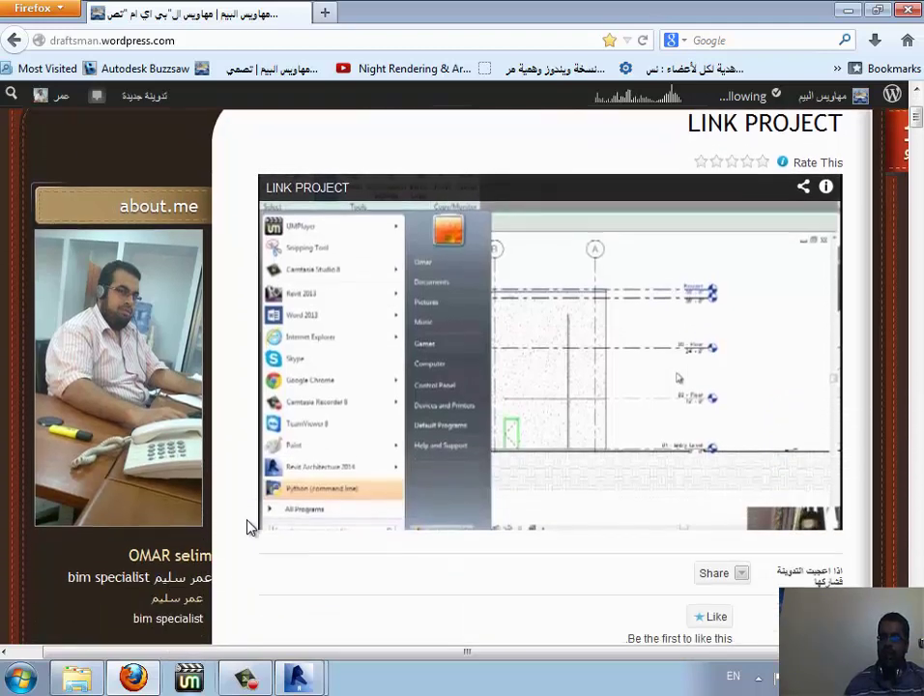
left_click(253, 680)
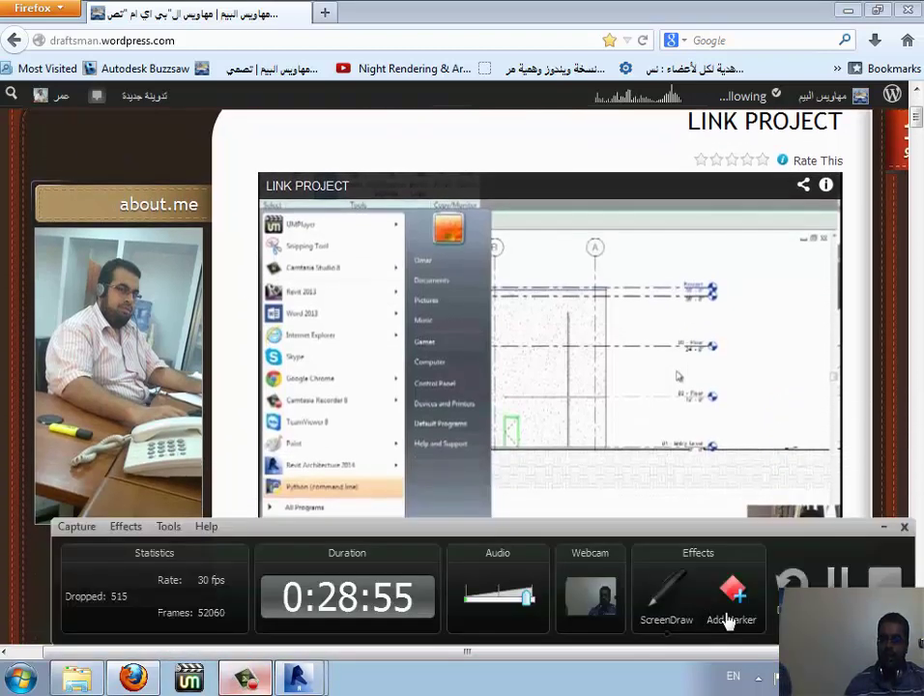